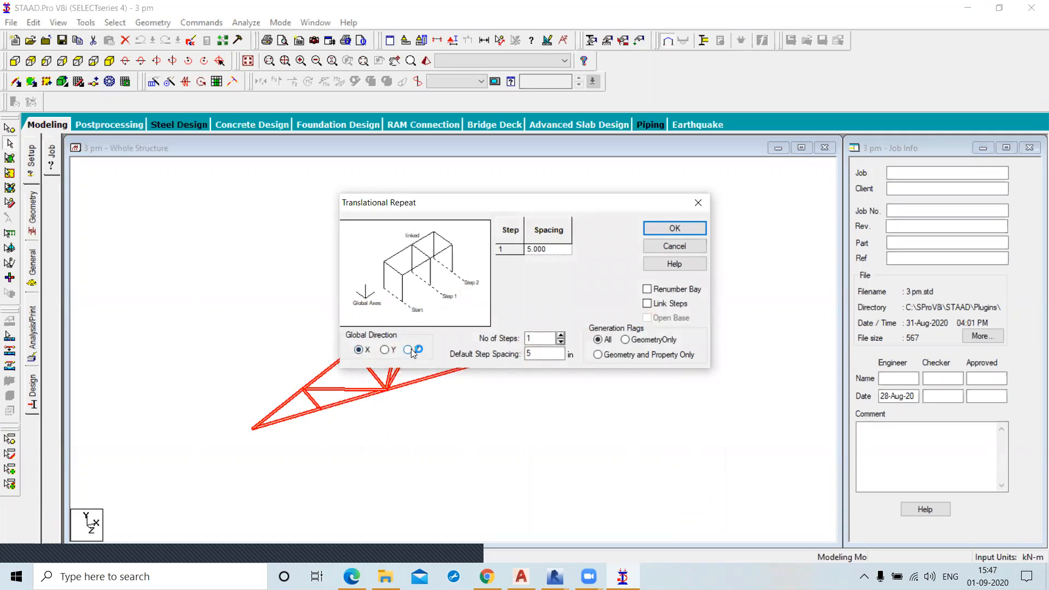
click(560, 337)
click(560, 337)
click(561, 336)
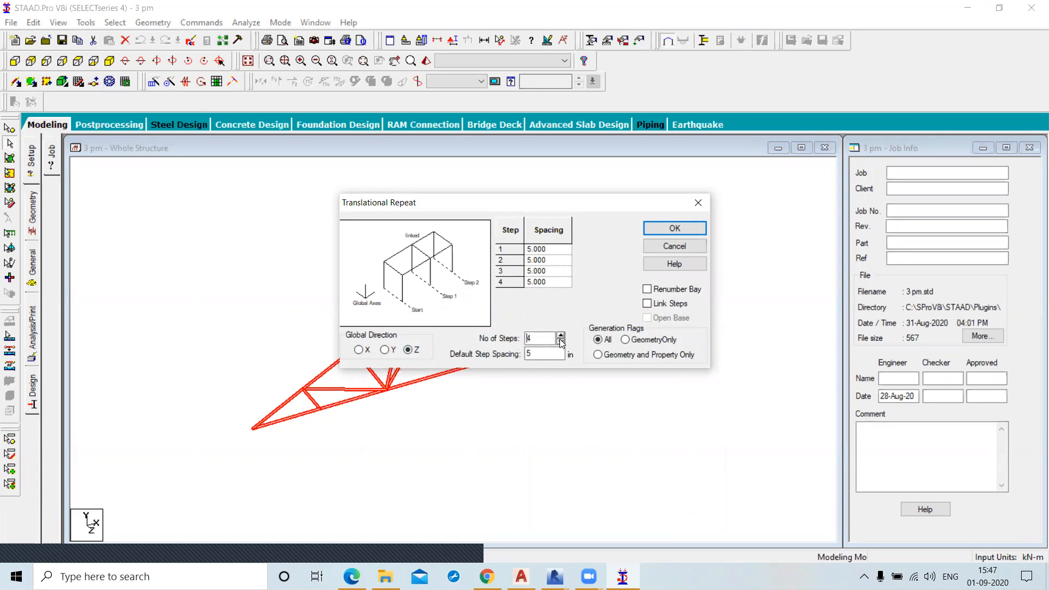
click(537, 355)
click(670, 249)
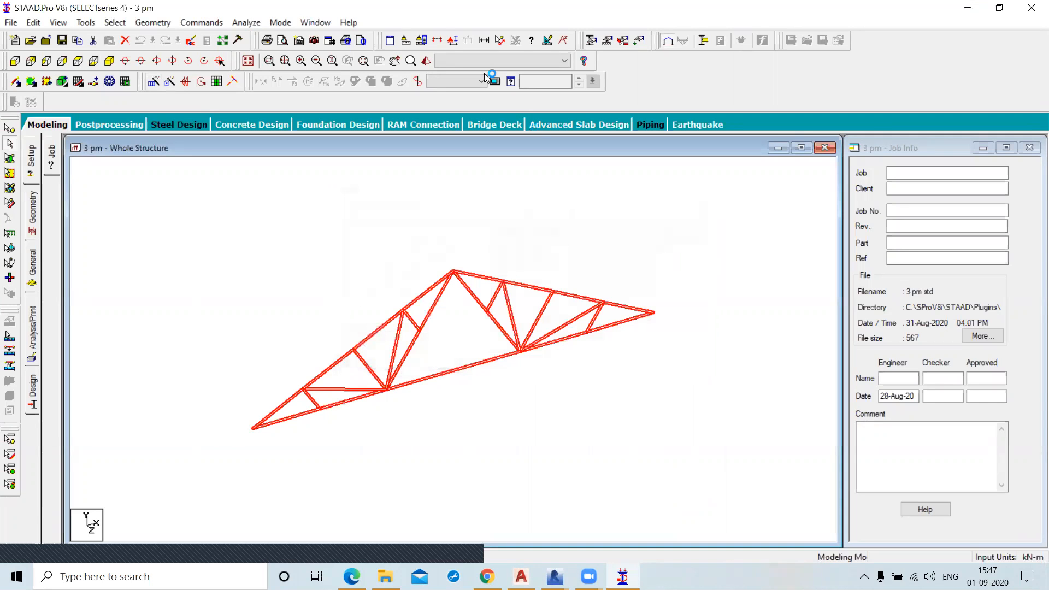
Set the current input units to meter for length and kilonewton for force
click(414, 41)
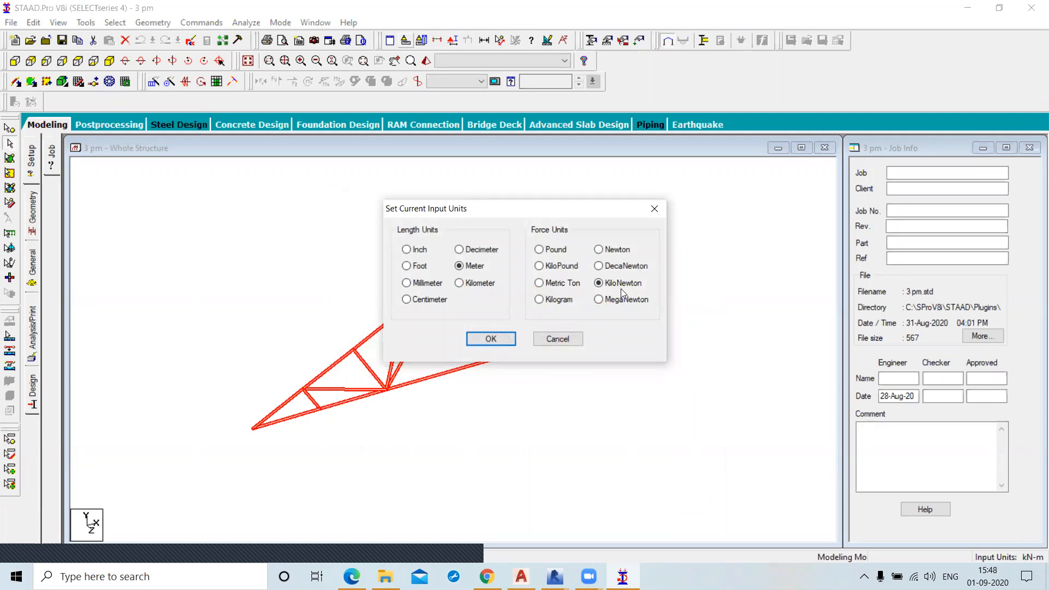
click(491, 339)
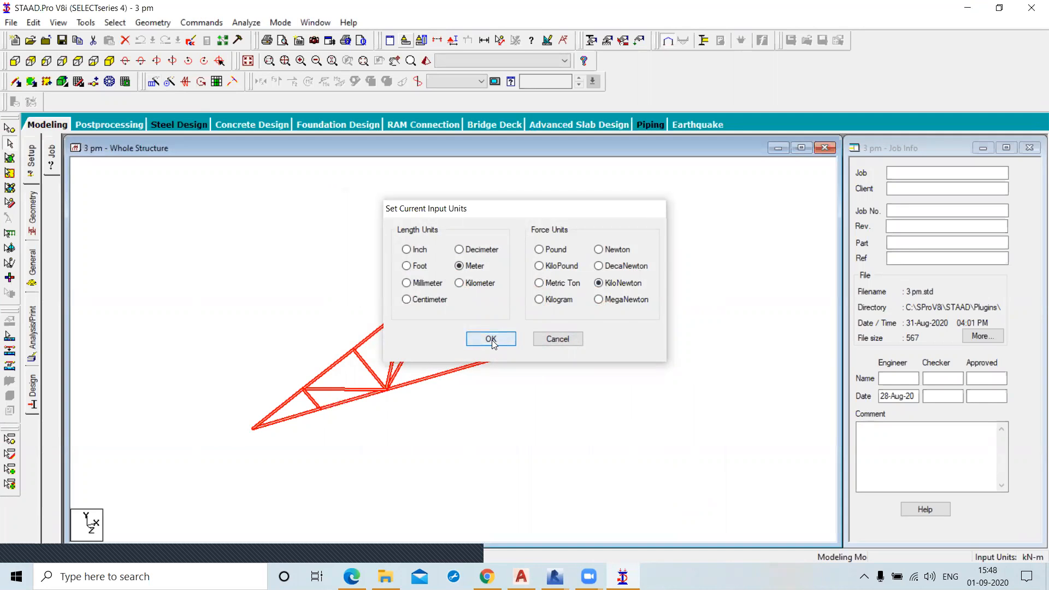
click(358, 271)
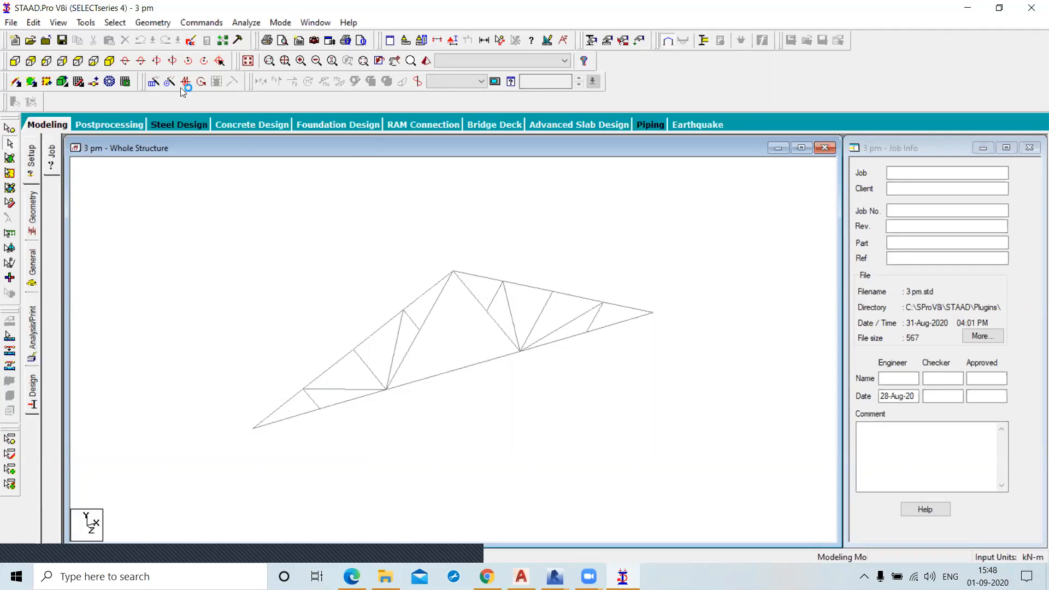
Set up a translational repeat in the global Z direction with 4 steps at 5 m default spacing
click(153, 83)
click(405, 353)
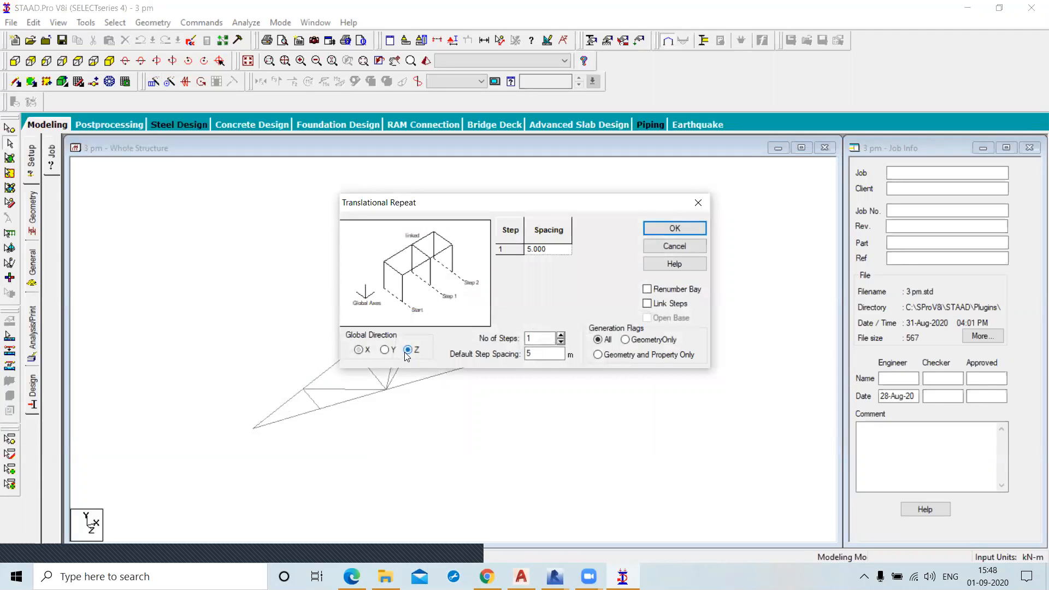
click(560, 335)
click(560, 335)
click(561, 335)
click(545, 354)
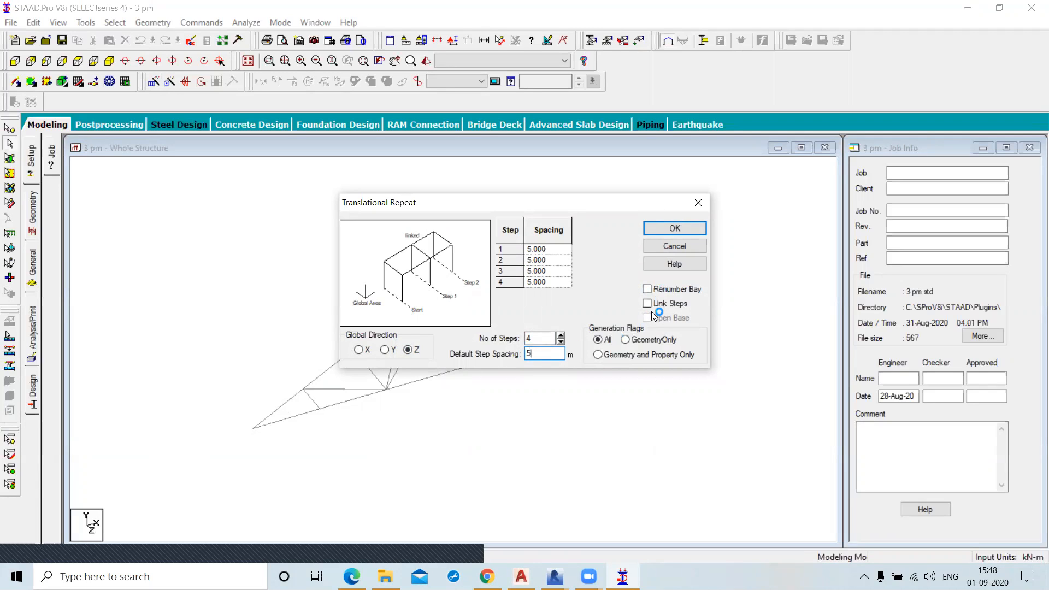
click(678, 231)
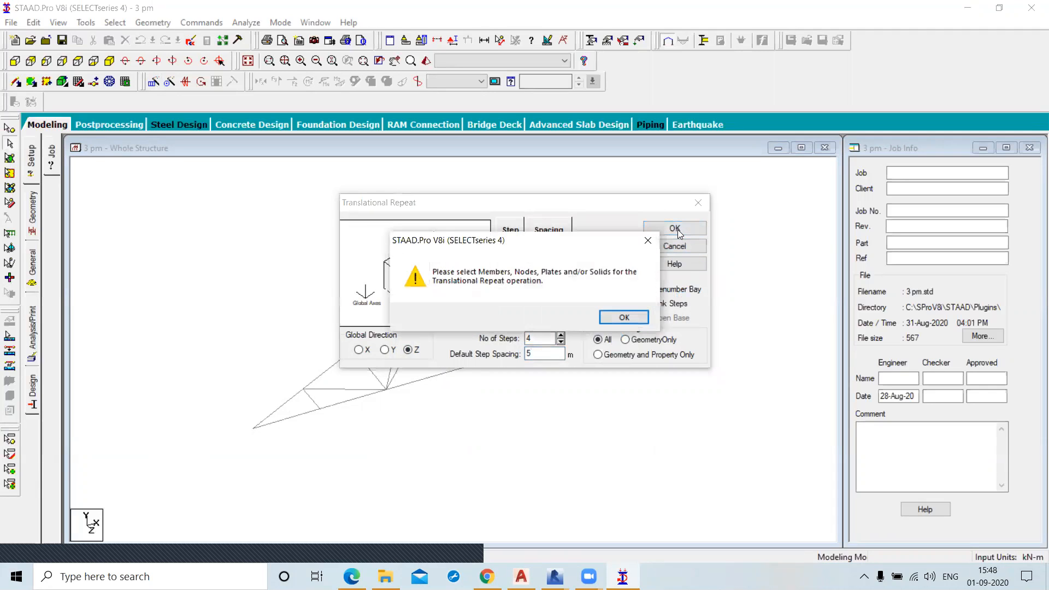
click(624, 319)
Select all members of the roof truss and generate its translational copies, keeping the repeat dialog clear of the model
drag(571, 205, 621, 49)
drag(231, 270, 683, 470)
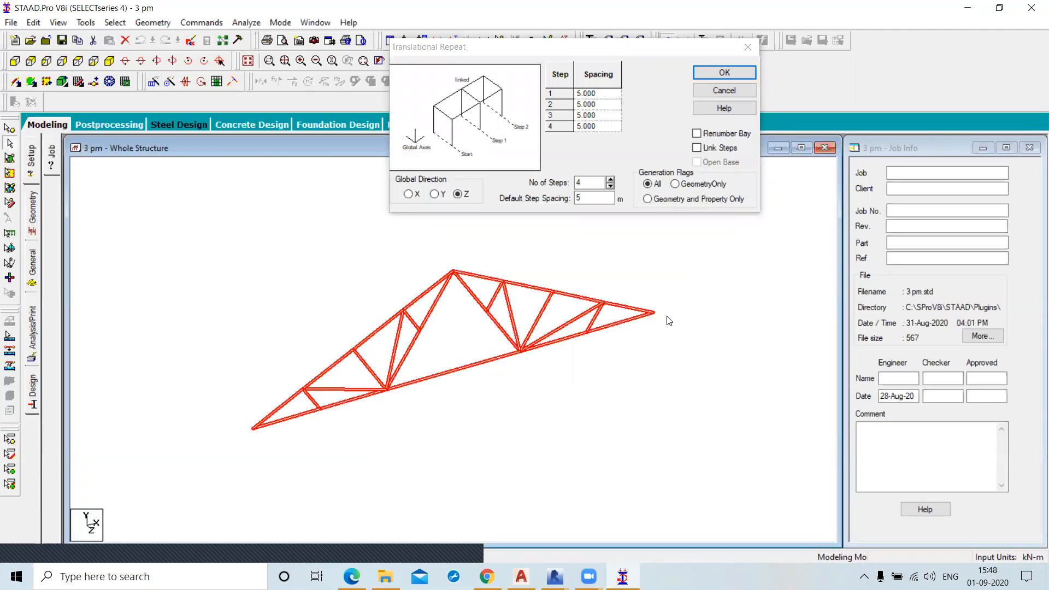
click(724, 72)
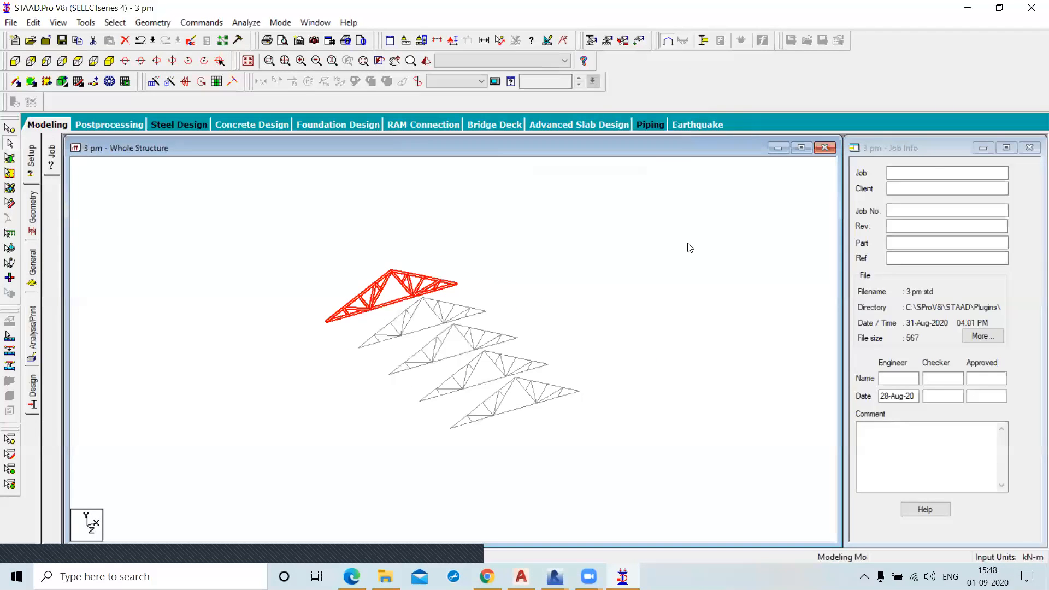
click(663, 367)
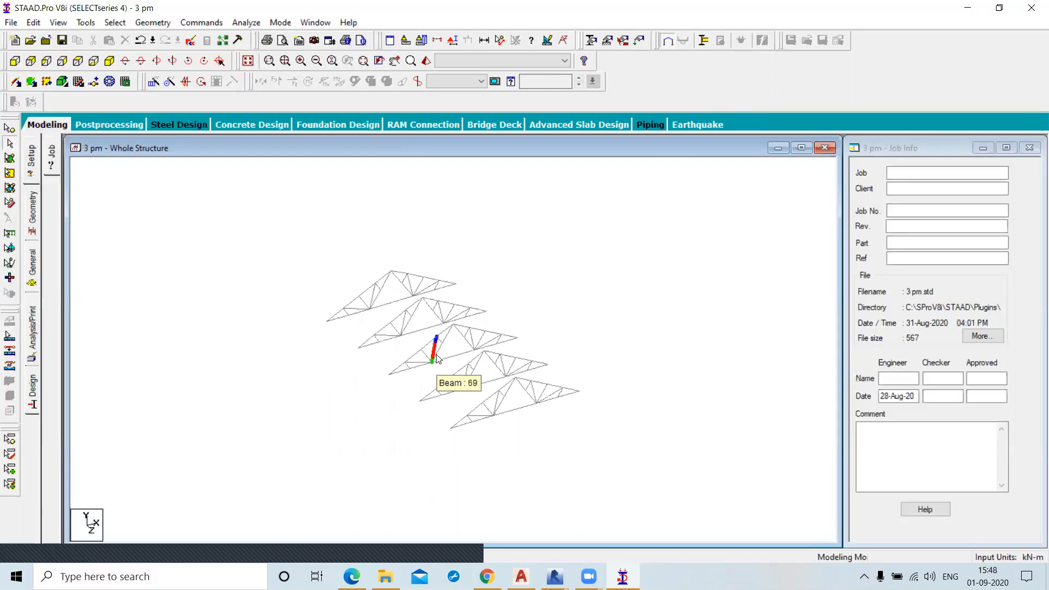
scroll(319, 328, up, 2)
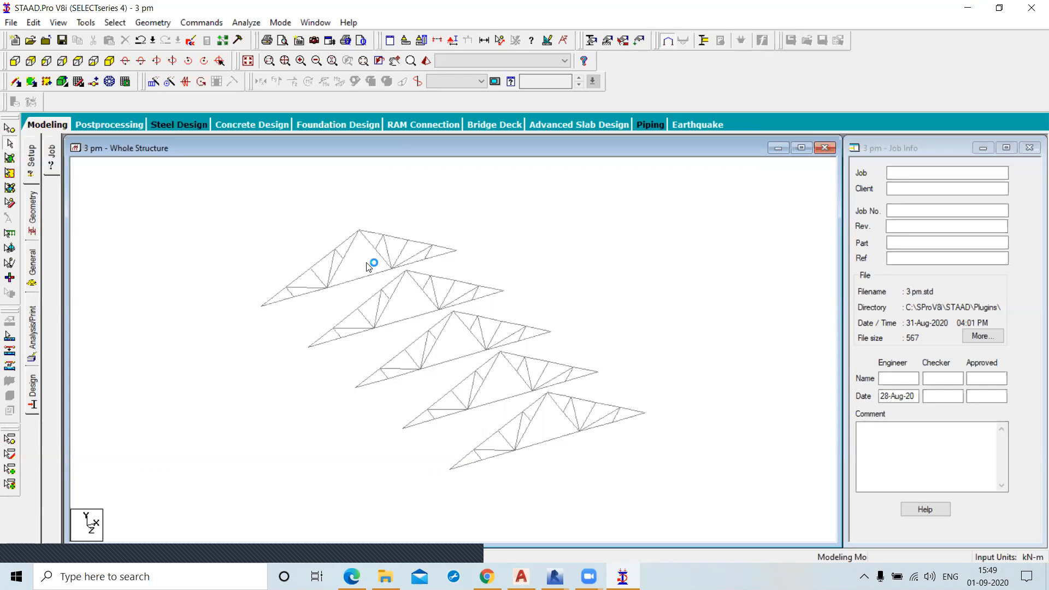
click(158, 25)
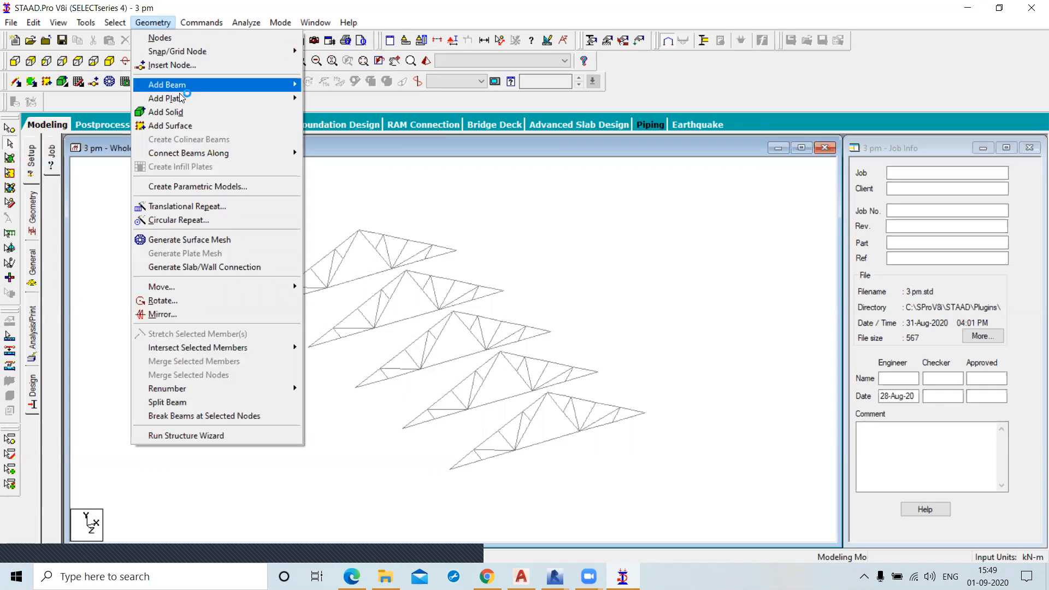
mouse_move(193, 153)
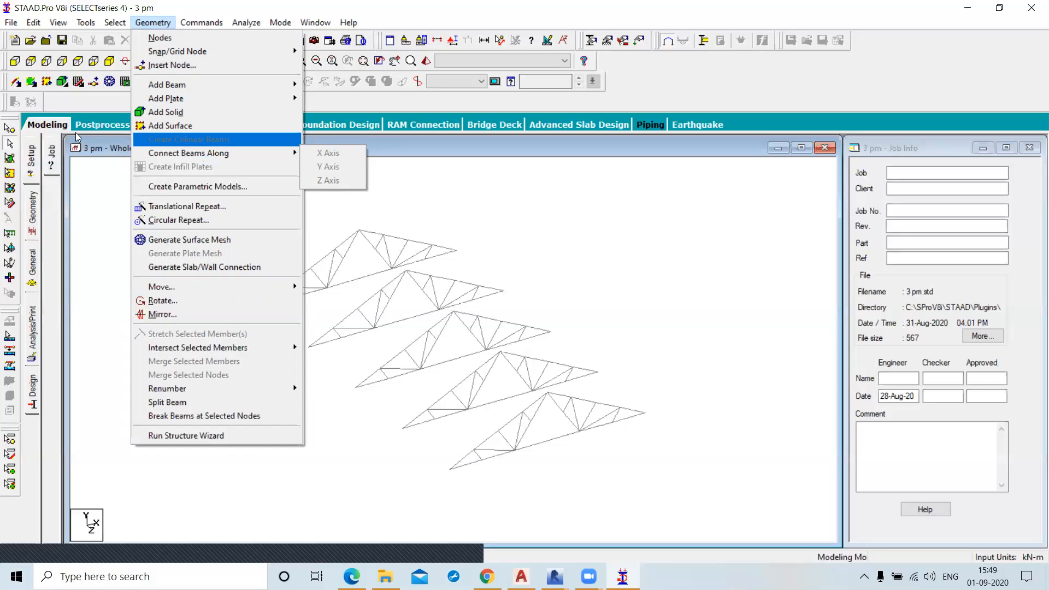
click(99, 207)
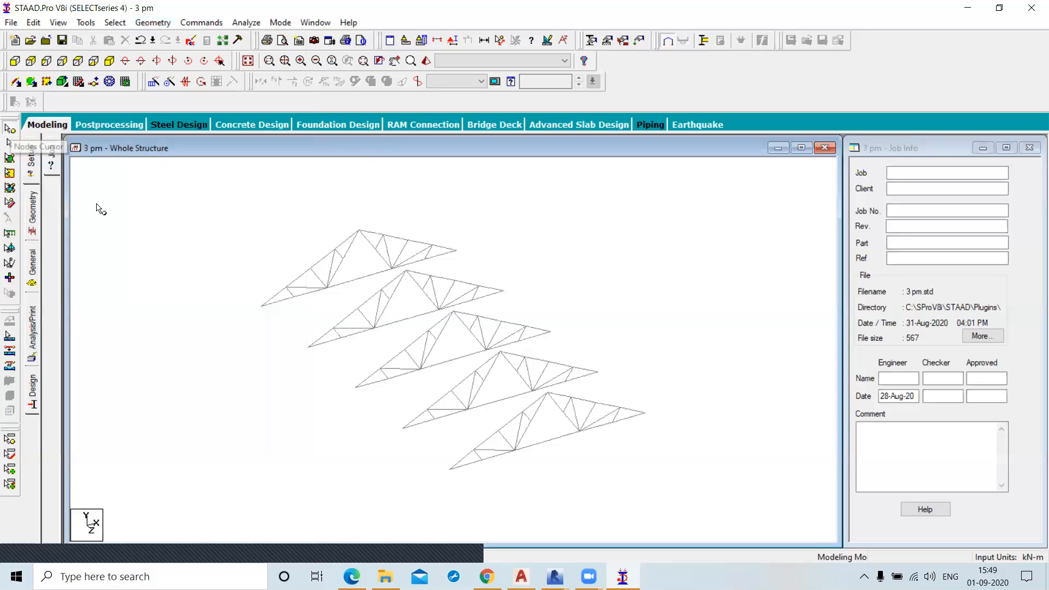
Select the eave and ridge nodes of all five trusses and connect them with beams along the Z axis
click(263, 311)
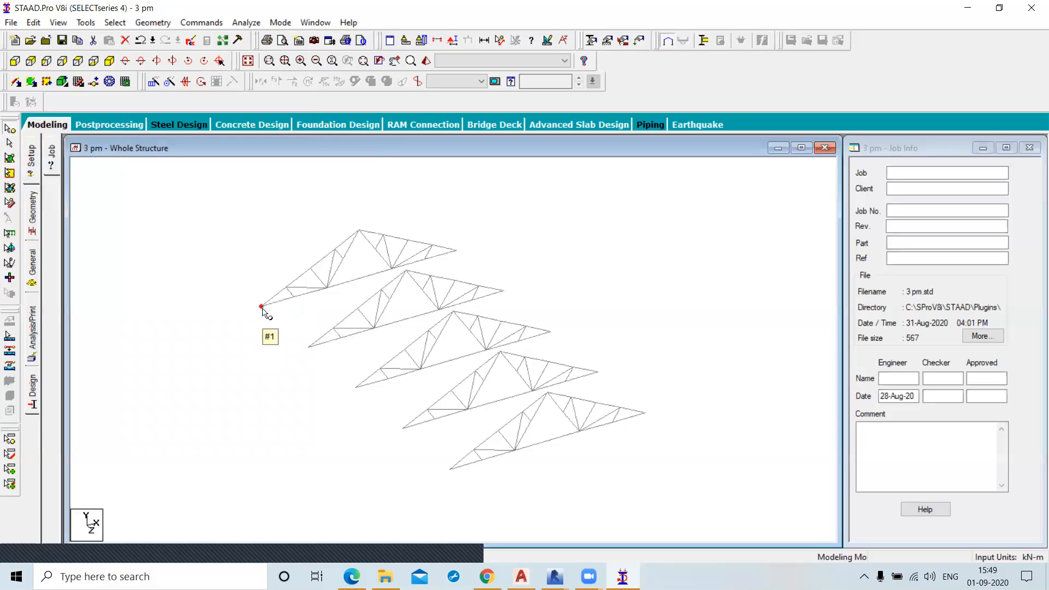
ctrl+click(309, 346)
ctrl+click(403, 429)
ctrl+click(450, 470)
ctrl+click(360, 230)
ctrl+click(407, 270)
ctrl+click(453, 312)
ctrl+click(501, 353)
ctrl+click(456, 251)
ctrl+click(550, 334)
ctrl+click(598, 372)
ctrl+click(644, 414)
click(150, 23)
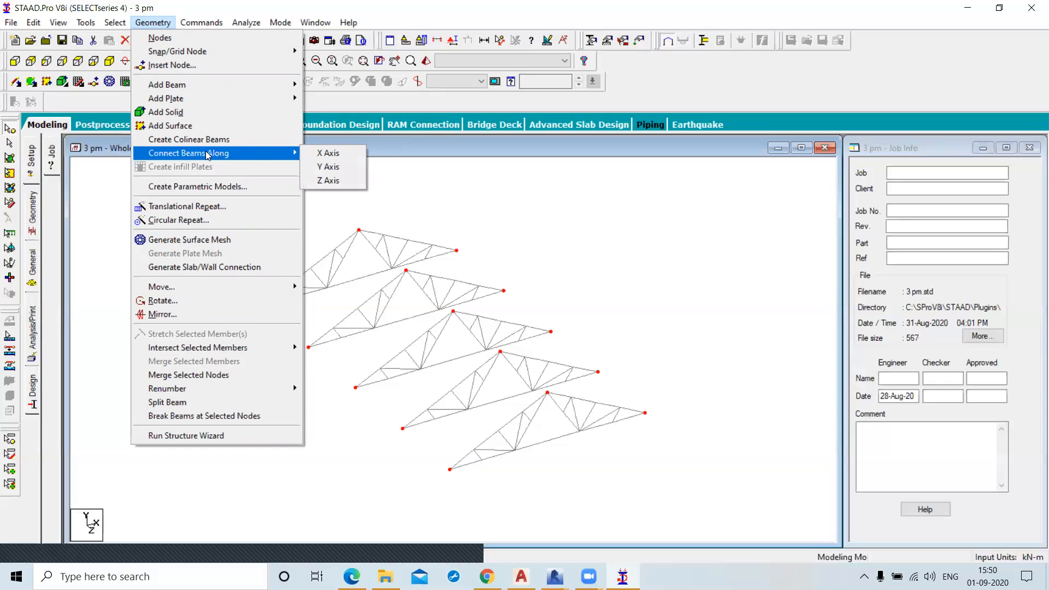
click(342, 155)
click(330, 181)
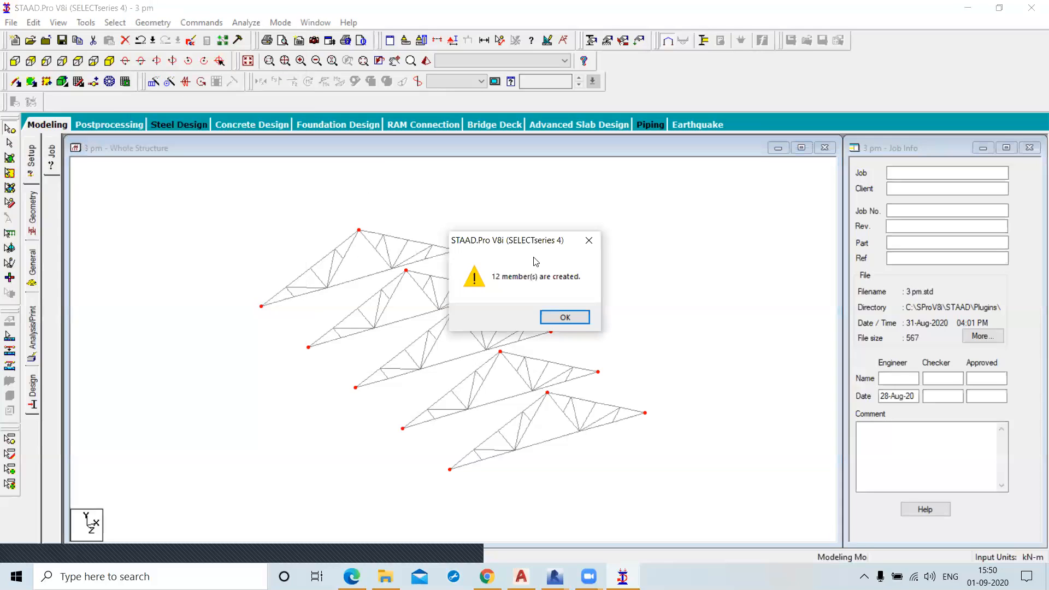
click(577, 318)
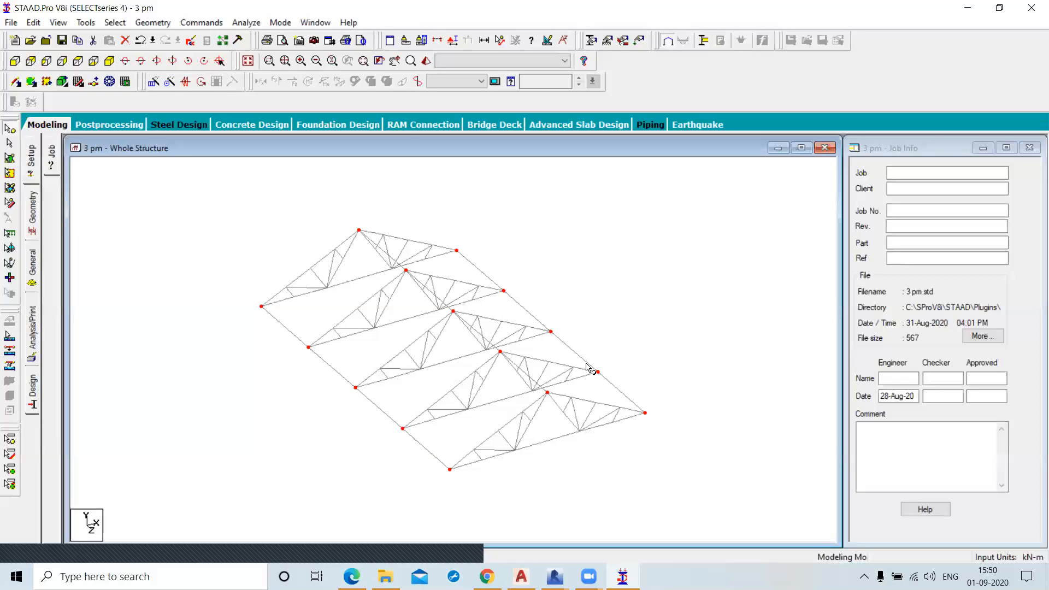
Clear the node selection and undo the Z-axis beams connecting the trusses
click(153, 22)
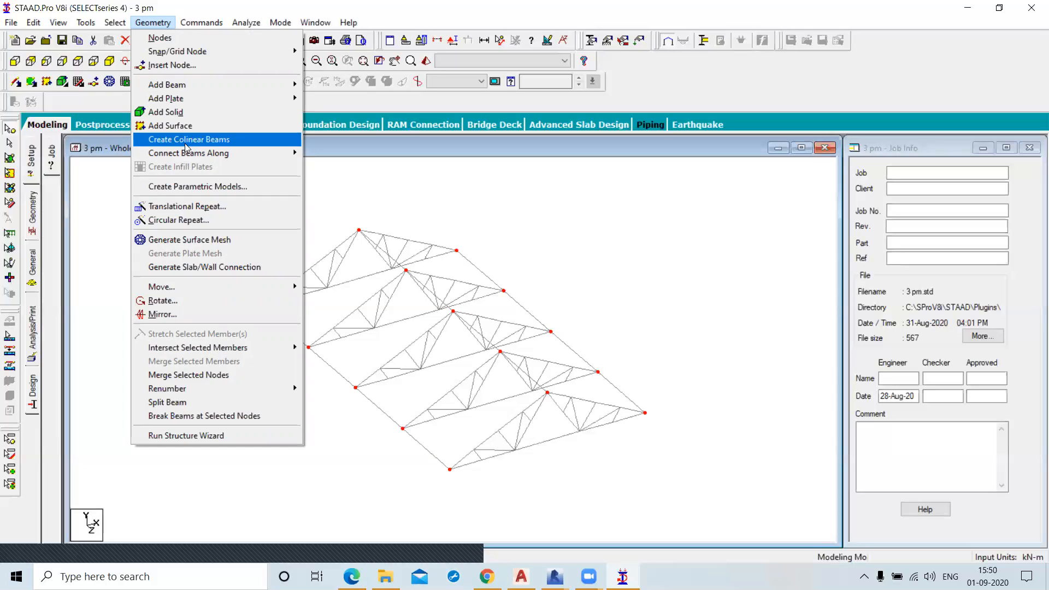
click(477, 206)
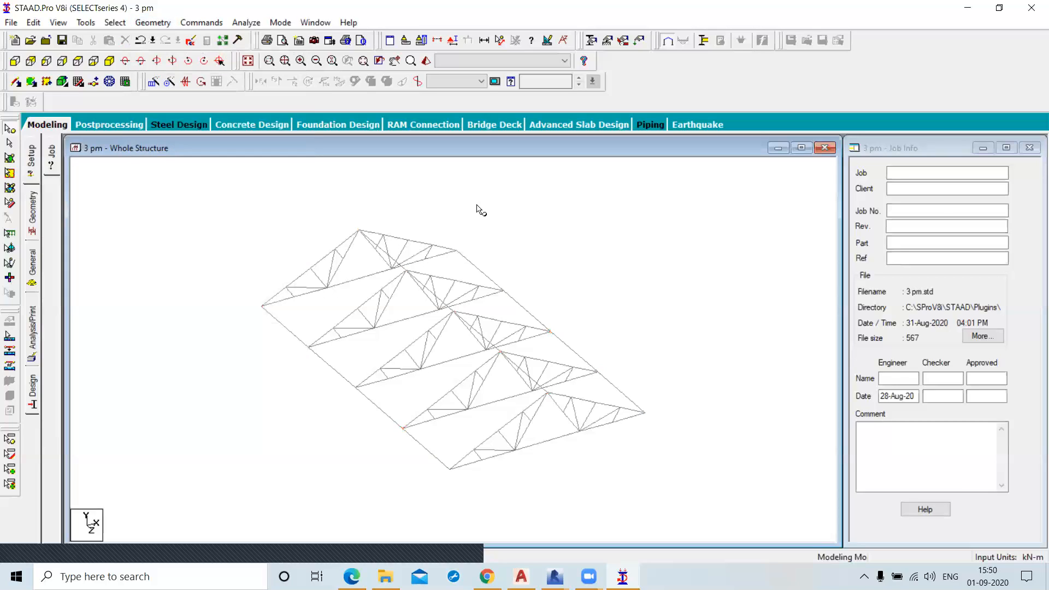
key(ctrl+z)
key(ctrl+z)
key(ctrl+z)
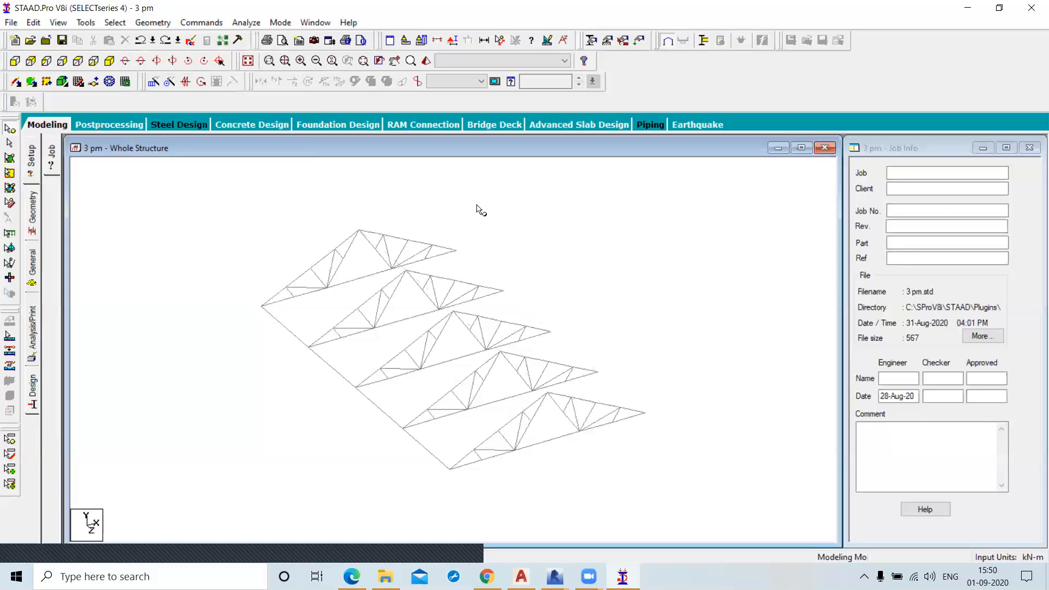
key(ctrl+z)
key(ctrl+z)
Select both eave node rows and the ridge nodes from the front view and create colinear beams through them
click(15, 62)
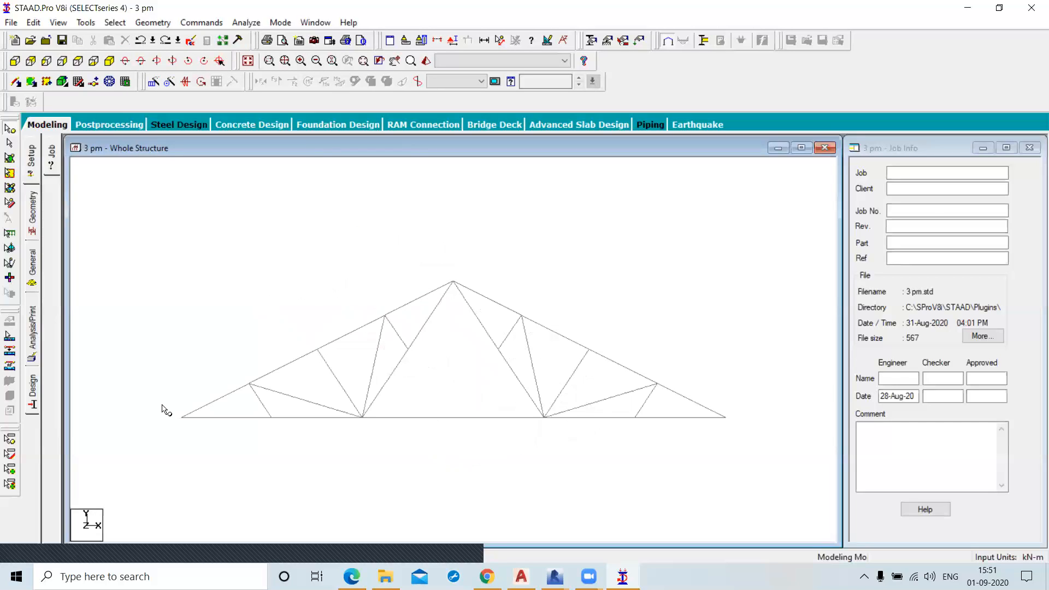
click(183, 418)
drag(430, 274, 492, 294)
drag(716, 398, 744, 438)
click(110, 61)
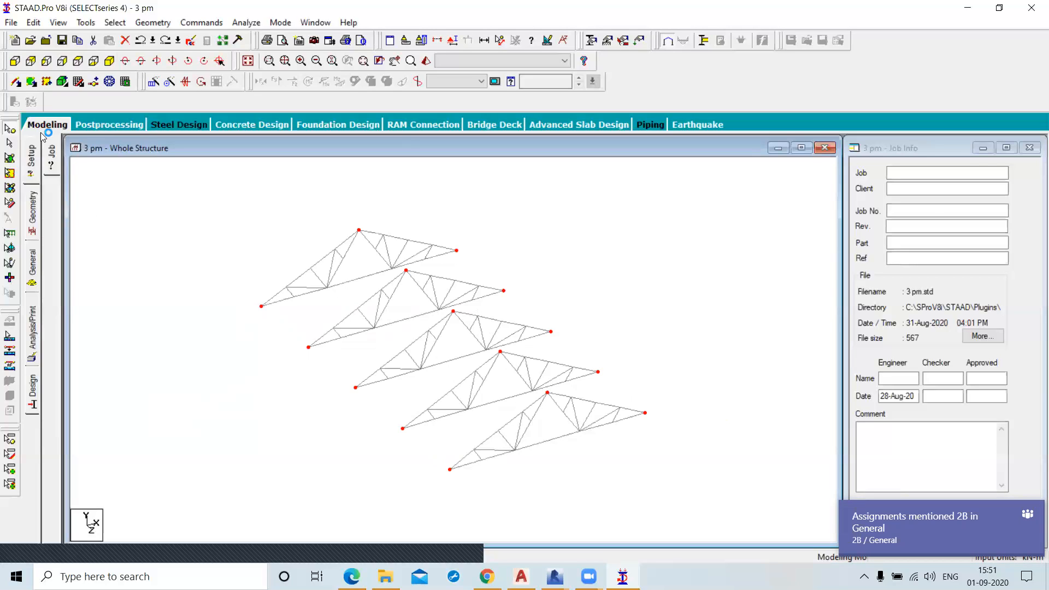
click(152, 23)
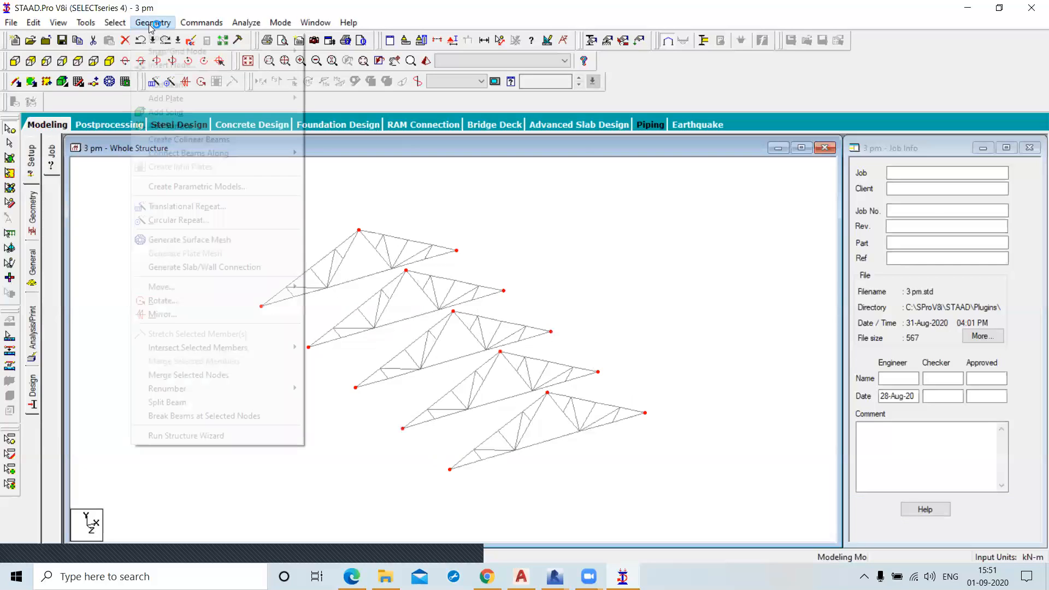
click(186, 142)
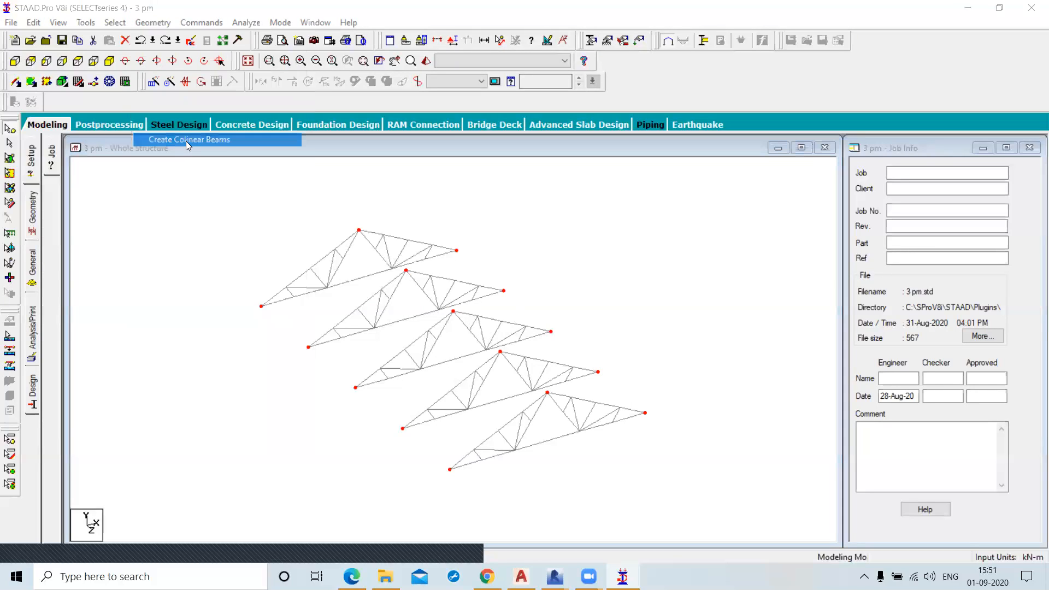
click(565, 318)
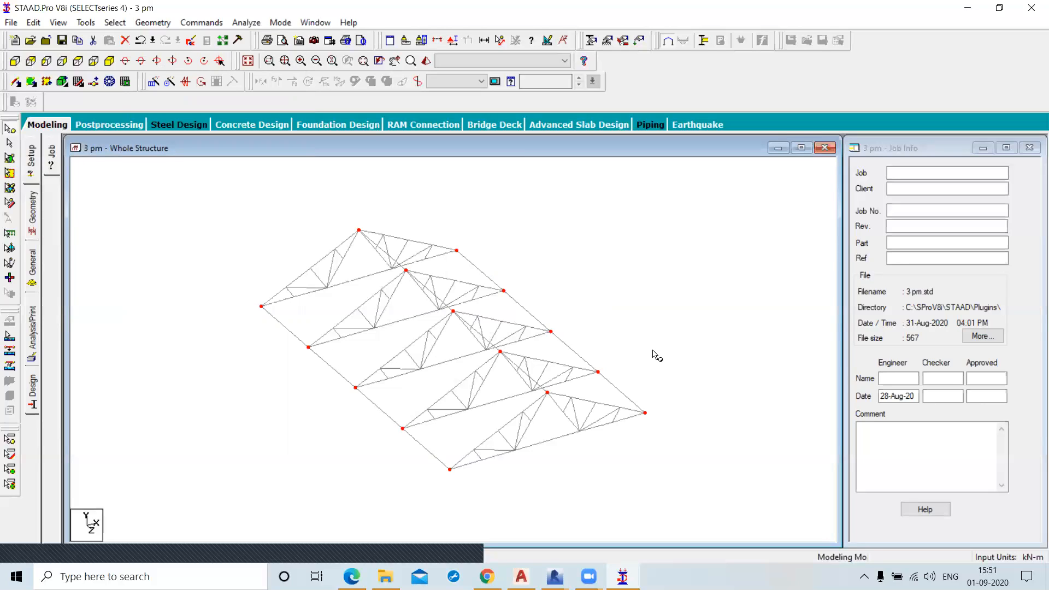
Undo the colinear beams created between the five trusses
click(630, 340)
key(ctrl+z)
key(ctrl+z)
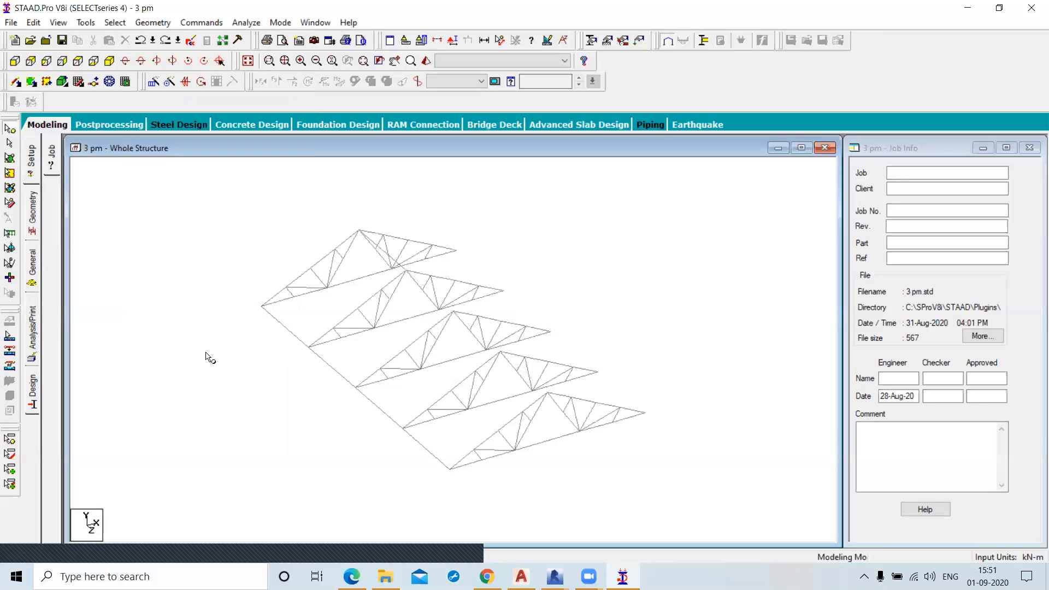
key(ctrl+z)
Create a colinear beam from node 1 of the rearmost truss to the ridge node of the adjacent truss, accepting the auto save
click(261, 307)
ctrl+click(405, 271)
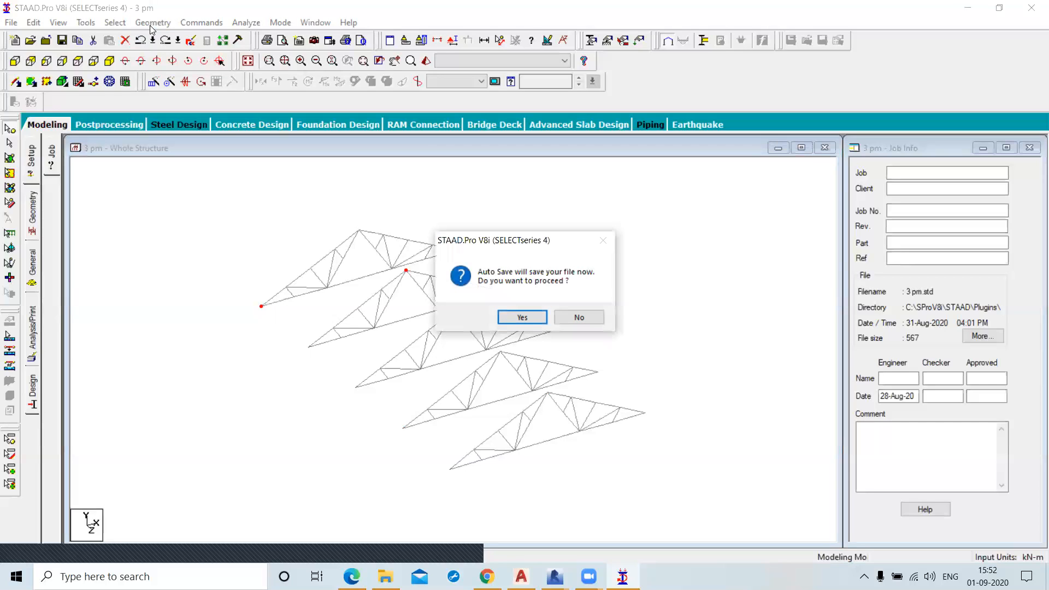
click(511, 319)
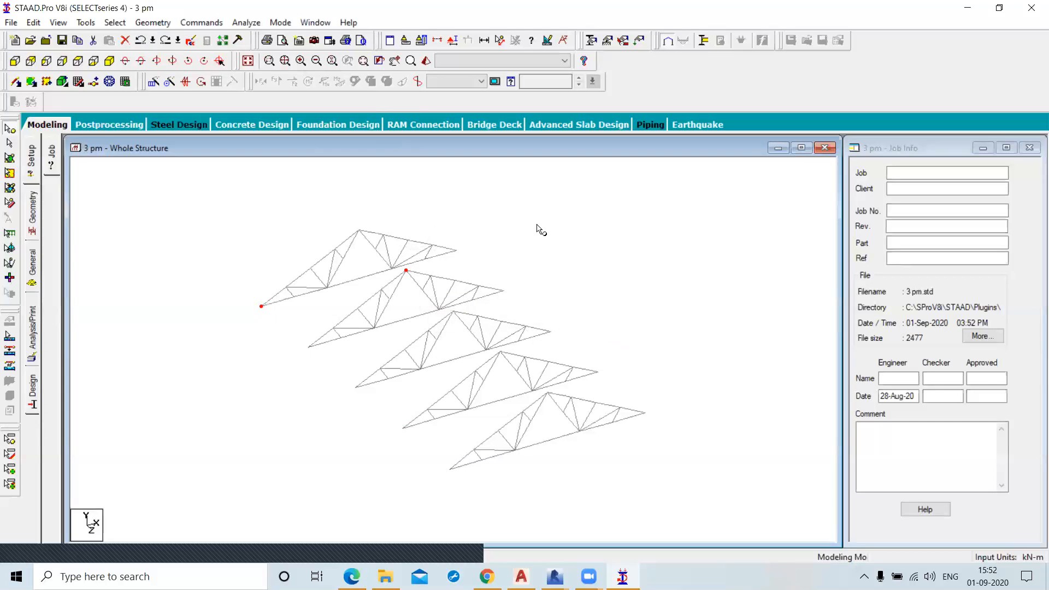
click(140, 23)
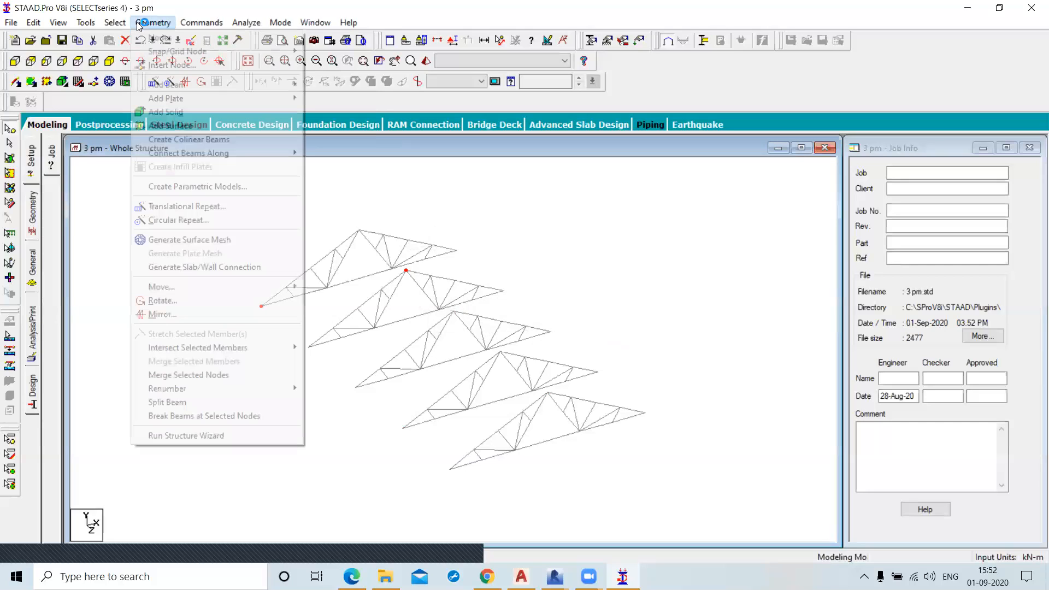
mouse_move(205, 160)
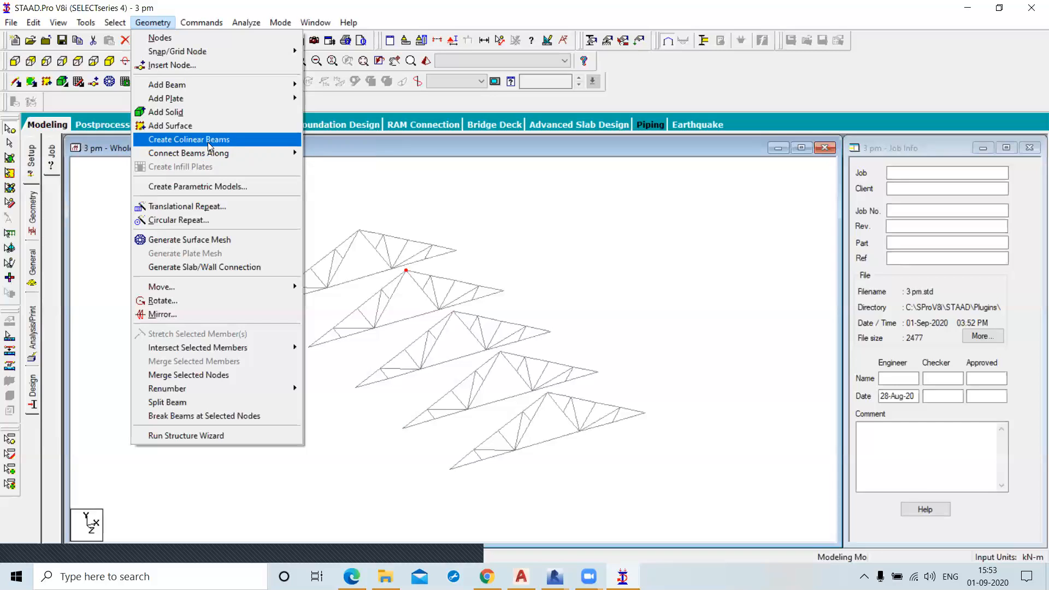
click(209, 140)
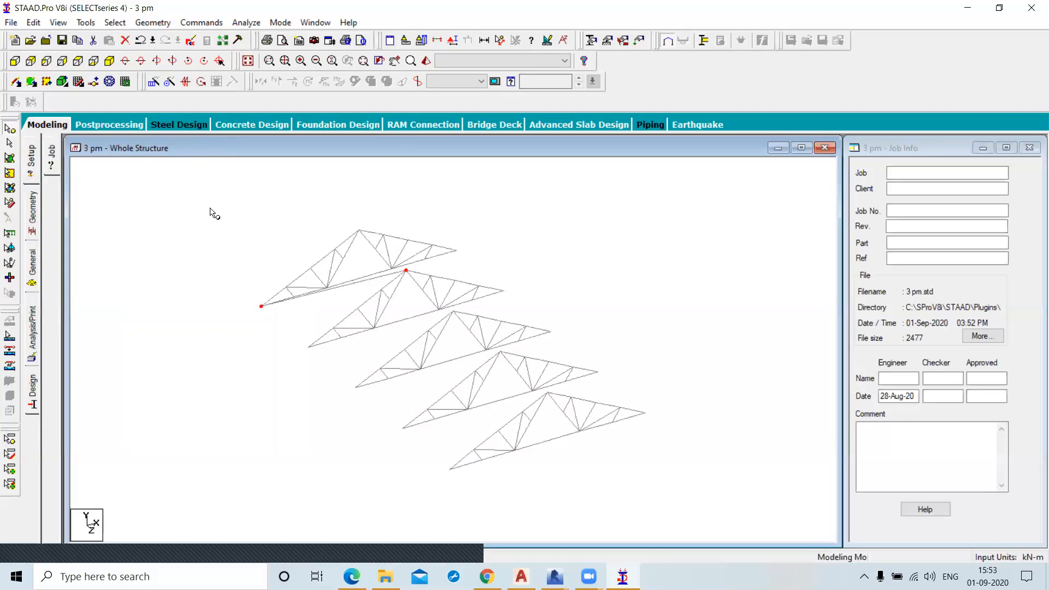
Delete the beam running from node 1 of the rearmost truss to the adjacent truss's ridge node
click(10, 143)
click(374, 279)
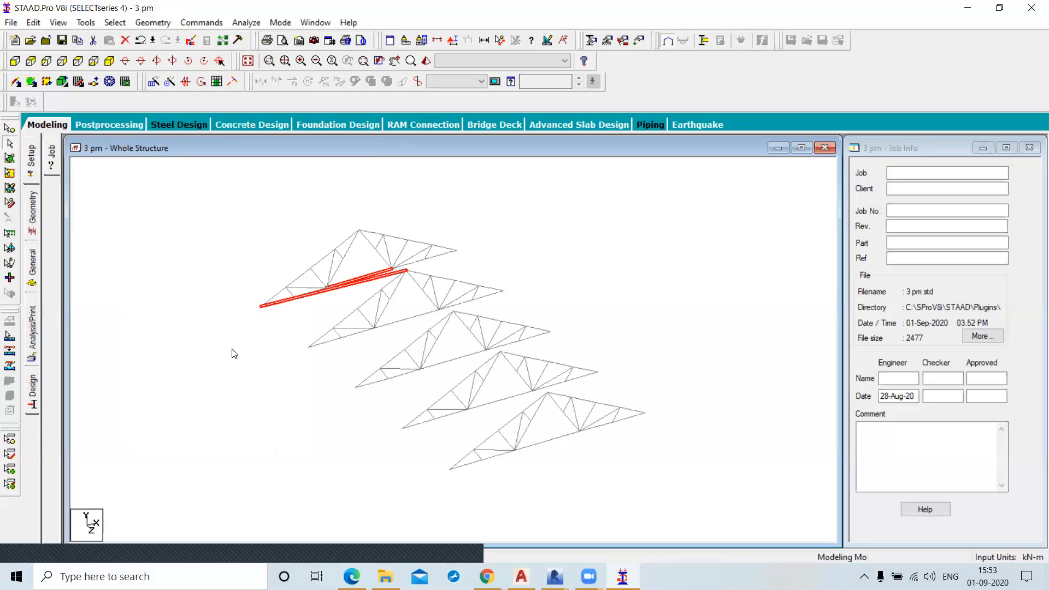
click(358, 304)
click(381, 279)
key(Delete)
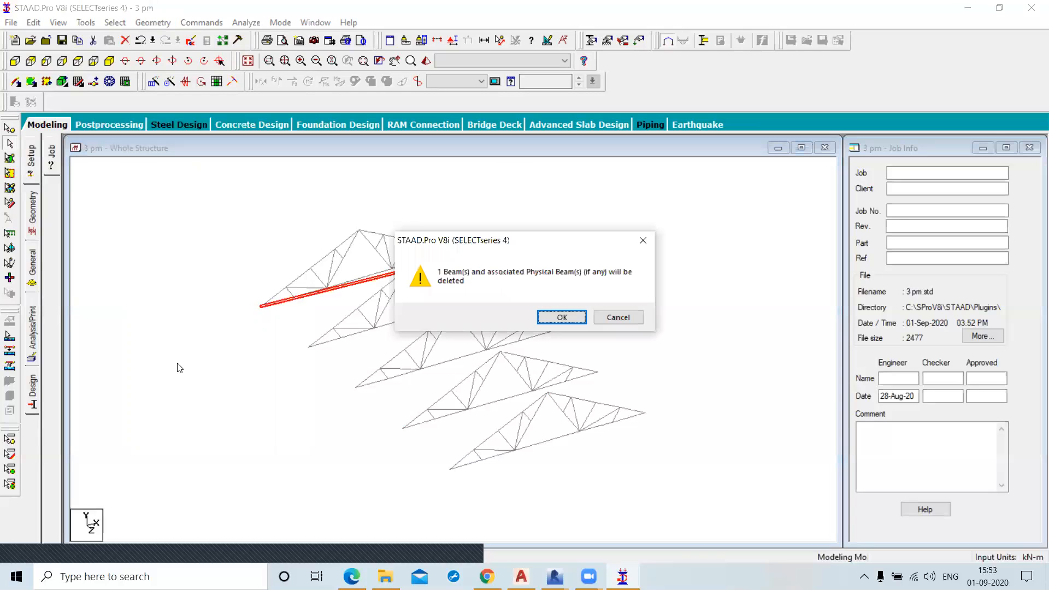
key(Return)
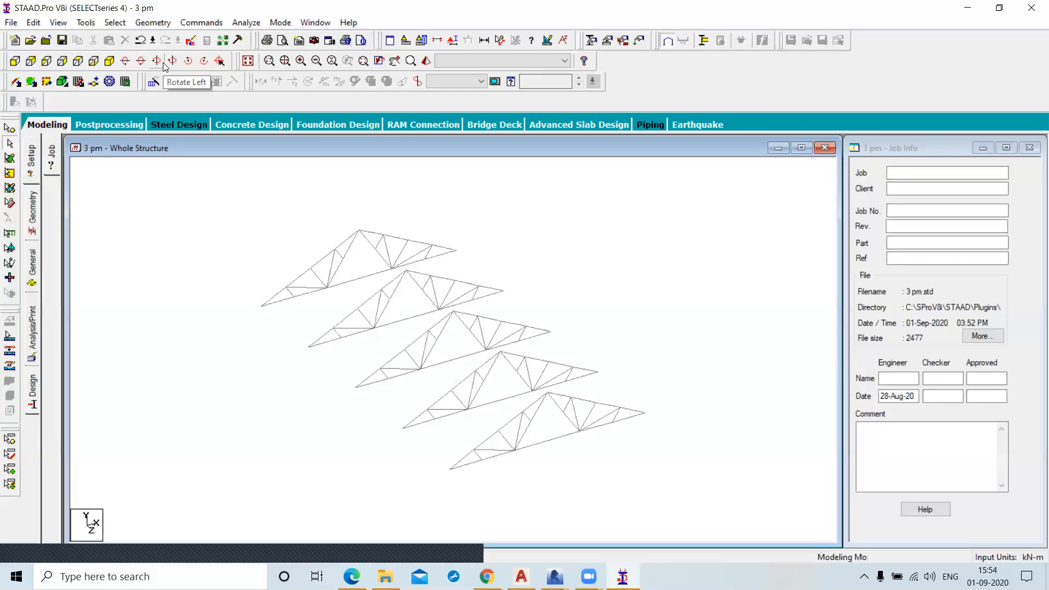
click(127, 62)
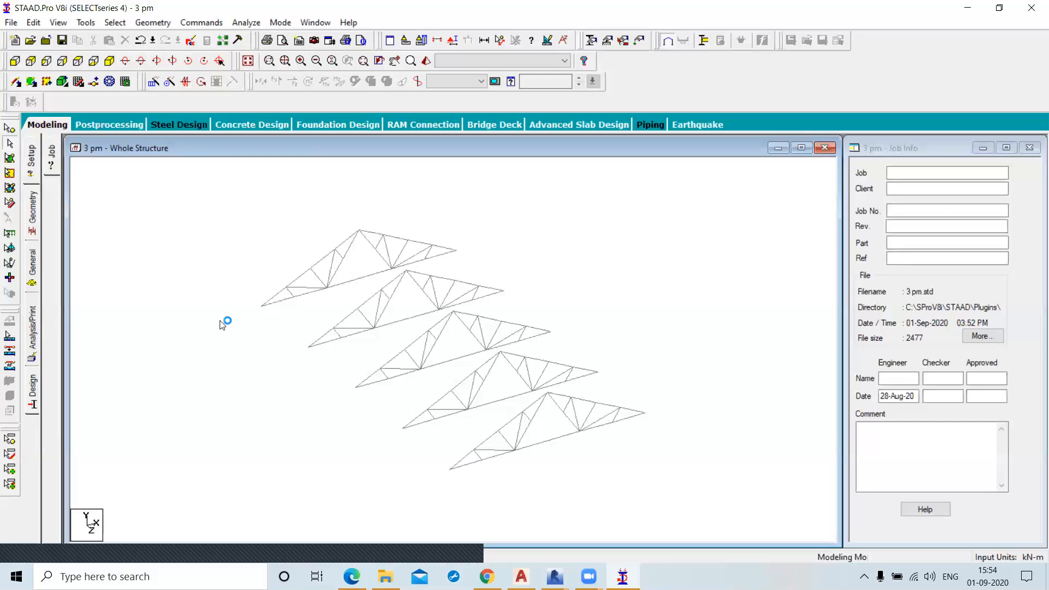
click(156, 27)
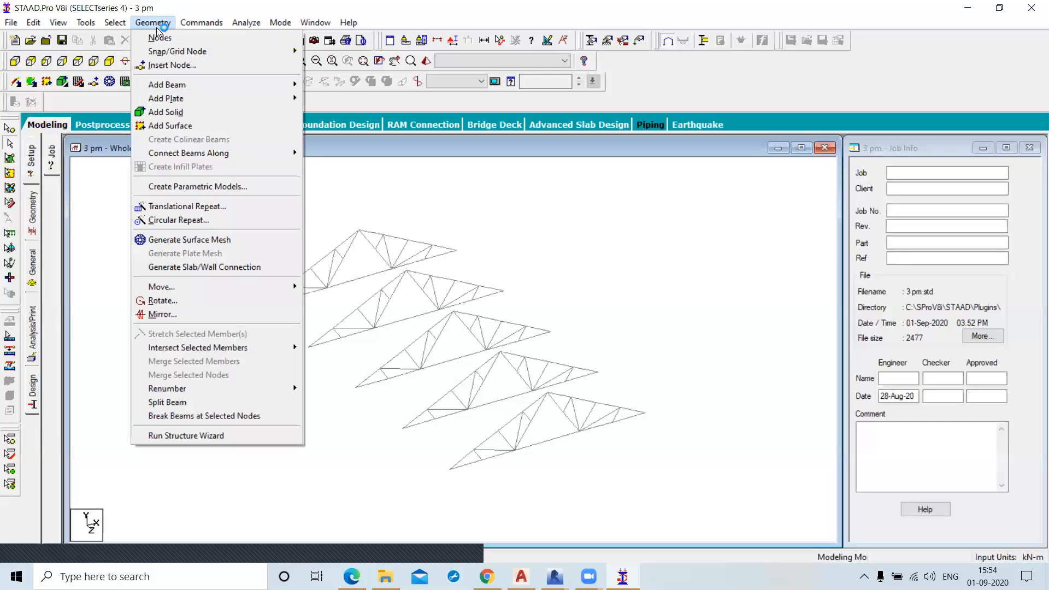
mouse_move(204, 143)
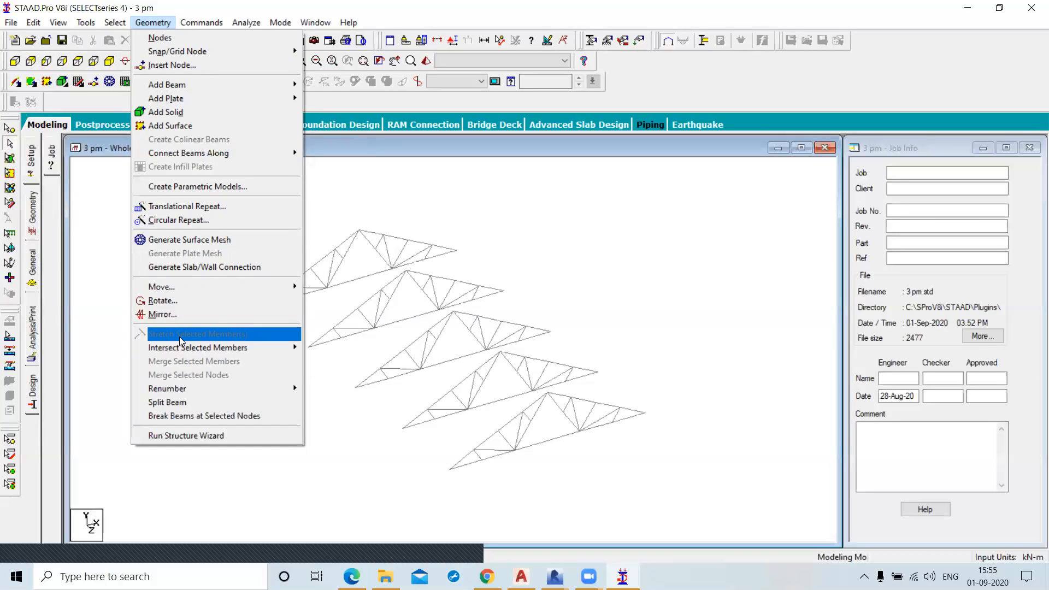
click(114, 348)
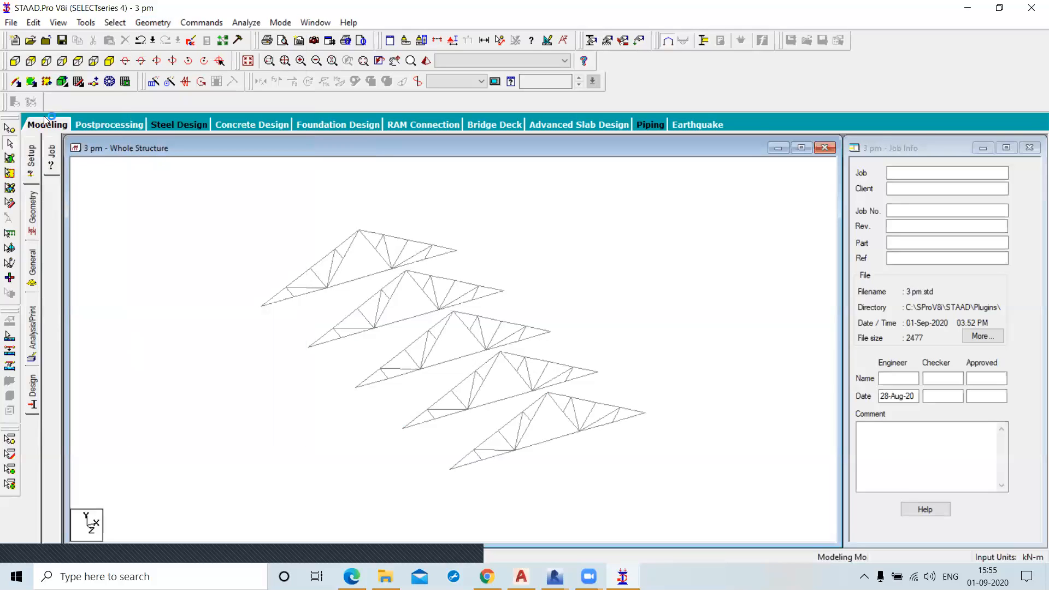
Add a beam between the left eave nodes of the two rearmost trusses and select it
click(17, 82)
click(262, 306)
click(308, 347)
click(10, 145)
click(293, 333)
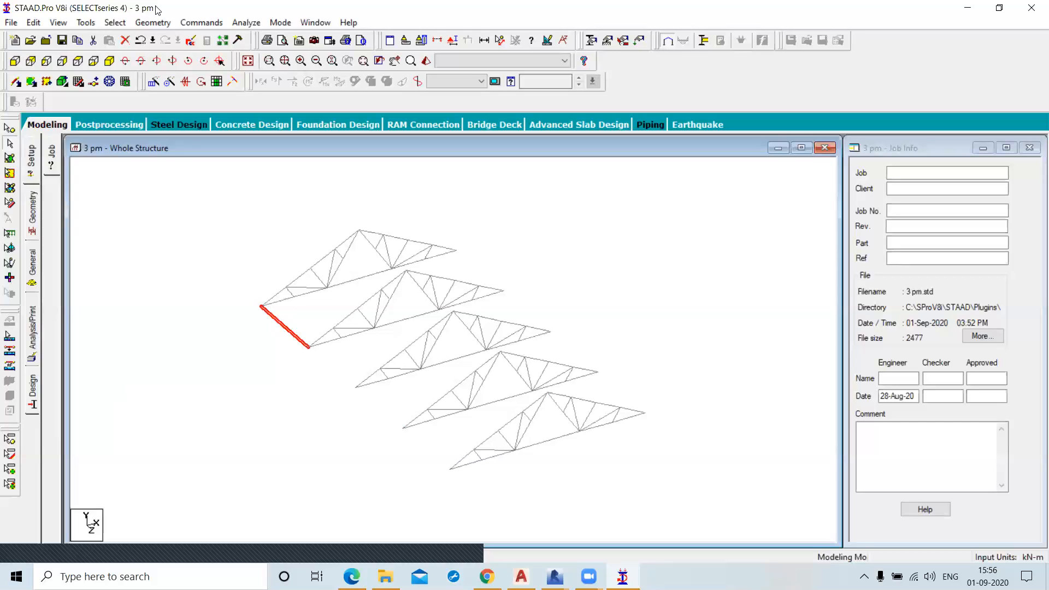
Stretch the new eave beam to the point X 0, Y 0, Z 7 m, accepting the auto save
click(153, 23)
click(149, 26)
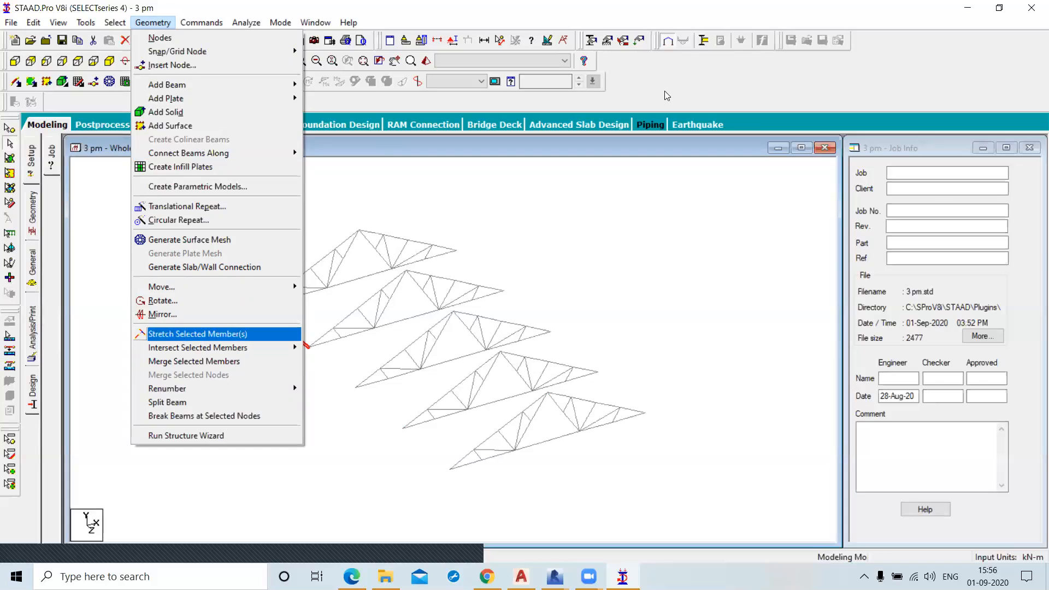
click(179, 335)
drag(765, 41, 606, 99)
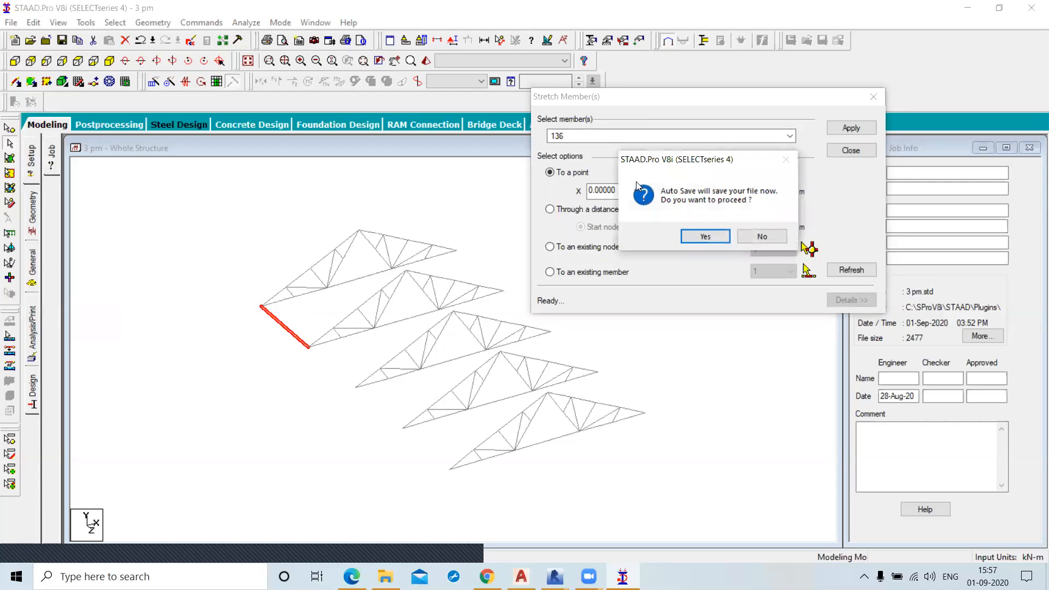
click(705, 237)
click(442, 314)
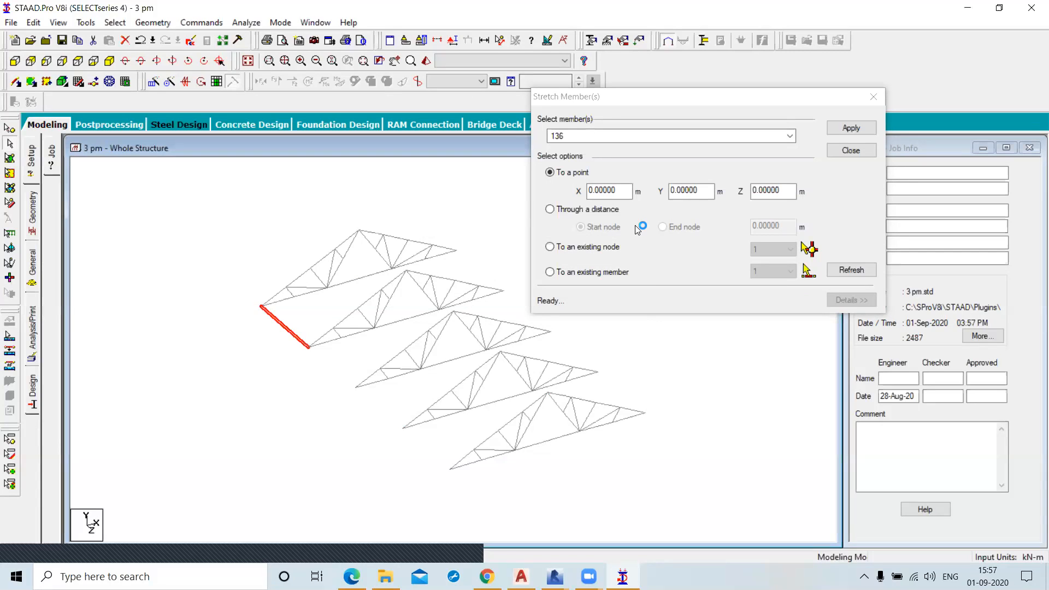
click(783, 190)
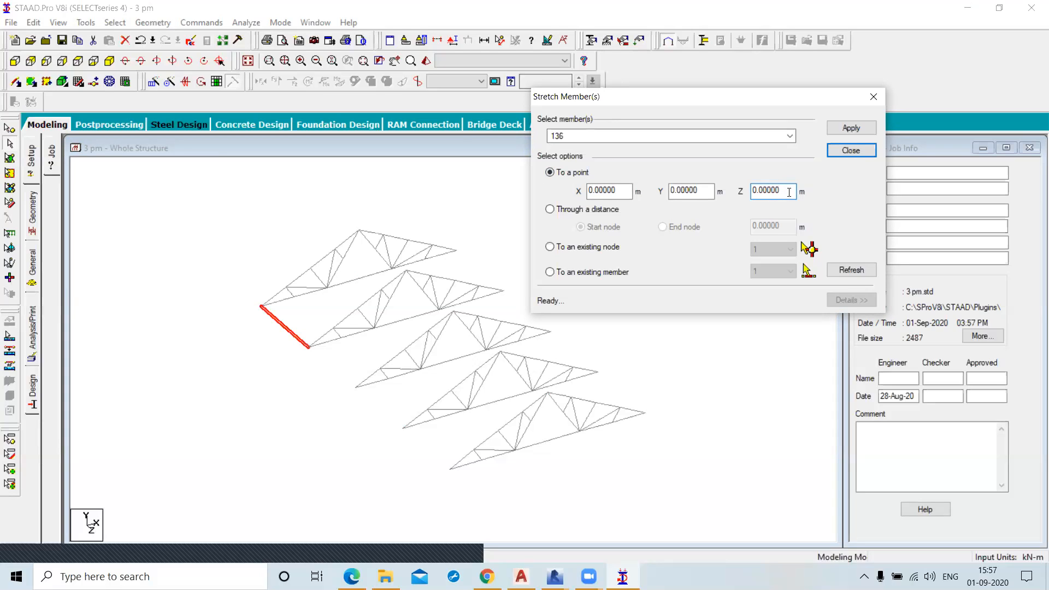
double_click(750, 192)
text(7)
click(850, 128)
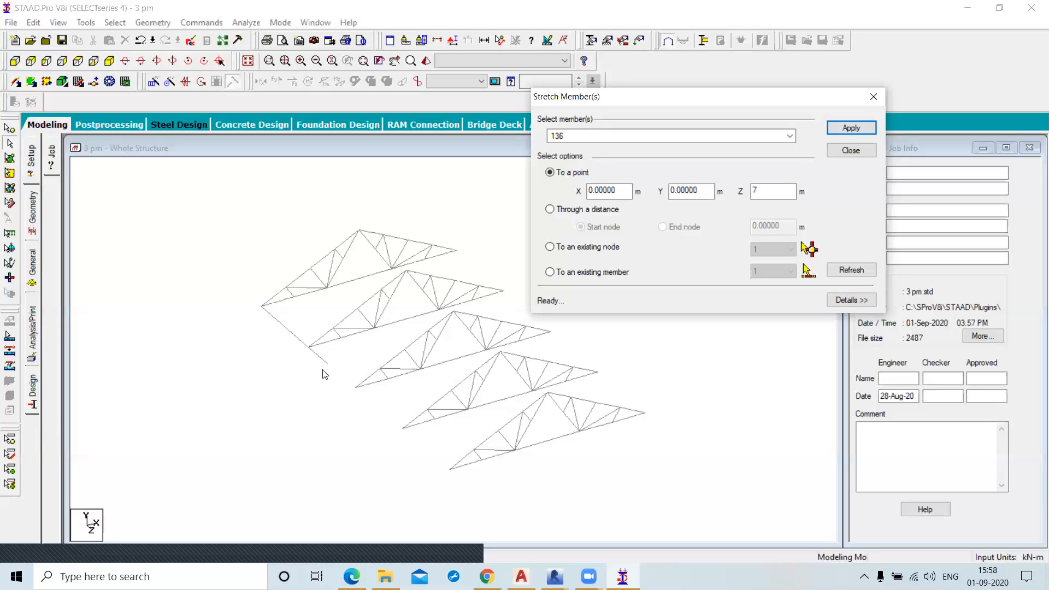
Delete the short beam extending past the second truss's eave and choose stretching through a distance
click(551, 210)
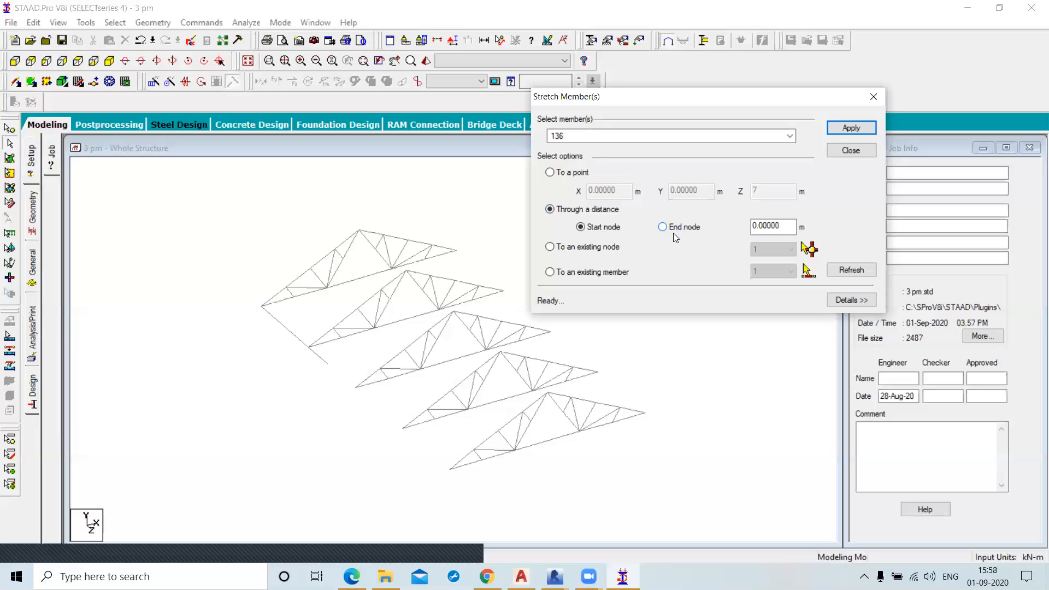
click(321, 359)
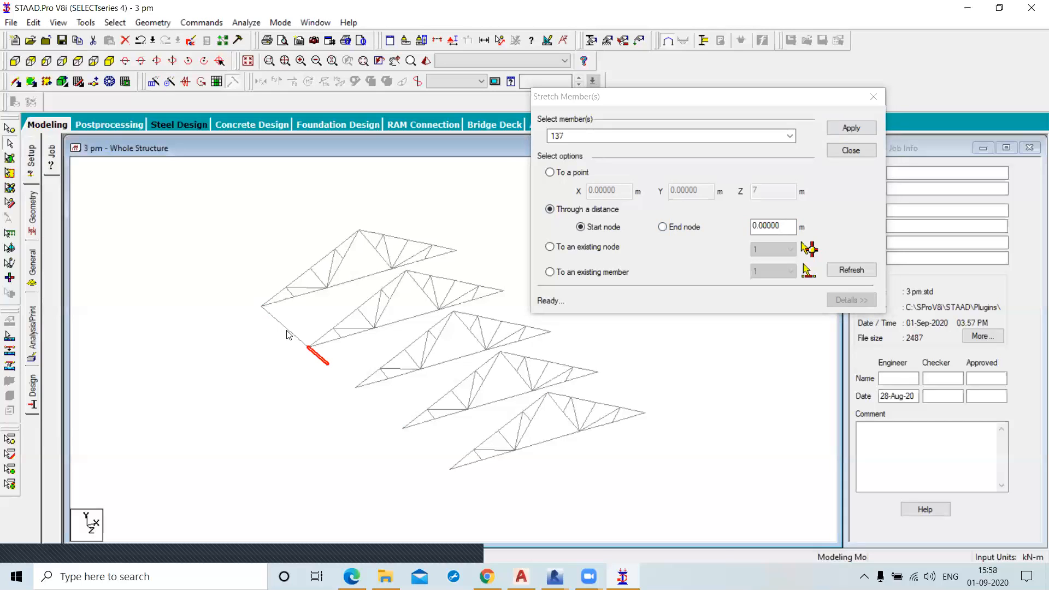
click(289, 335)
click(323, 360)
key(Delete)
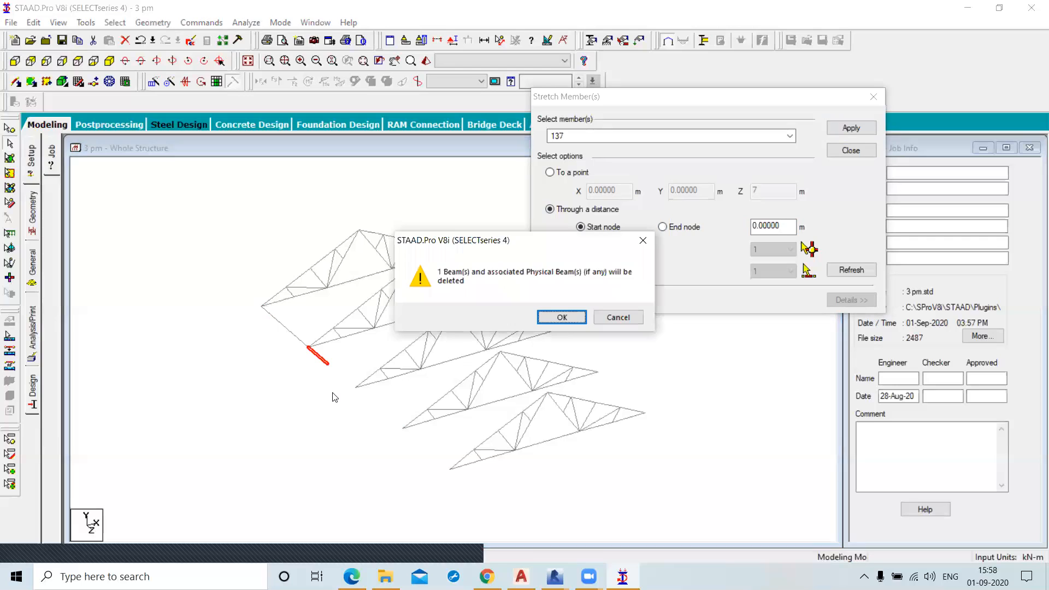
key(Return)
key(Return)
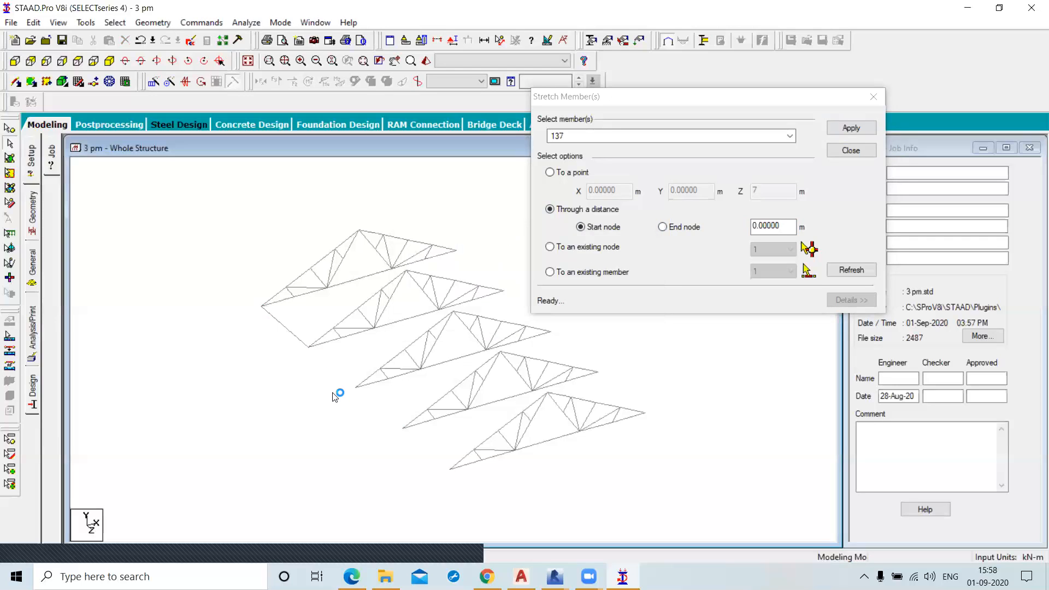
Stretch the eave beam between the two rearmost trusses through a distance of 10 m from its end node
click(290, 331)
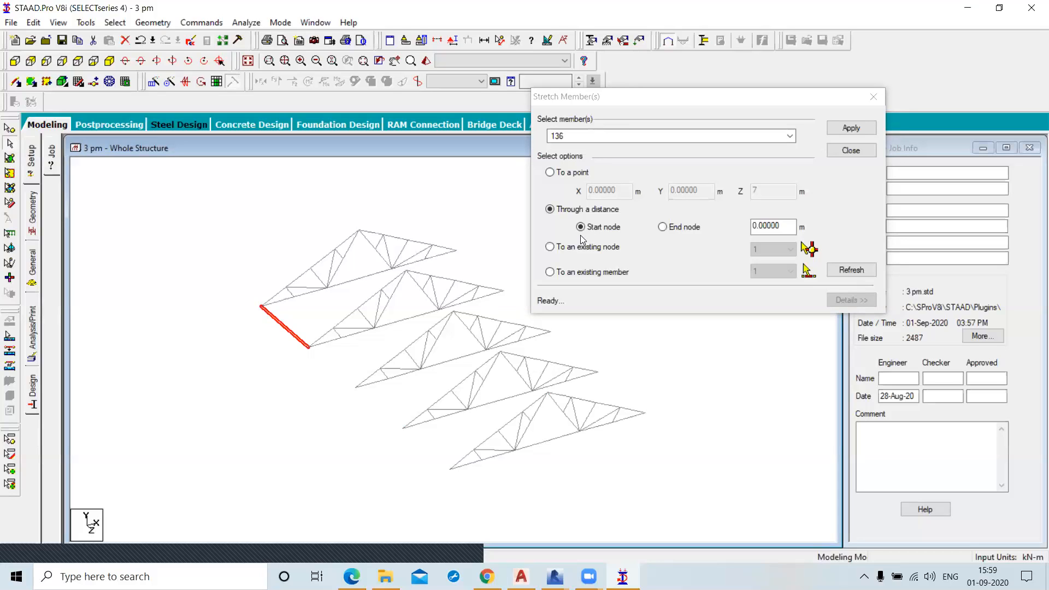
double_click(793, 225)
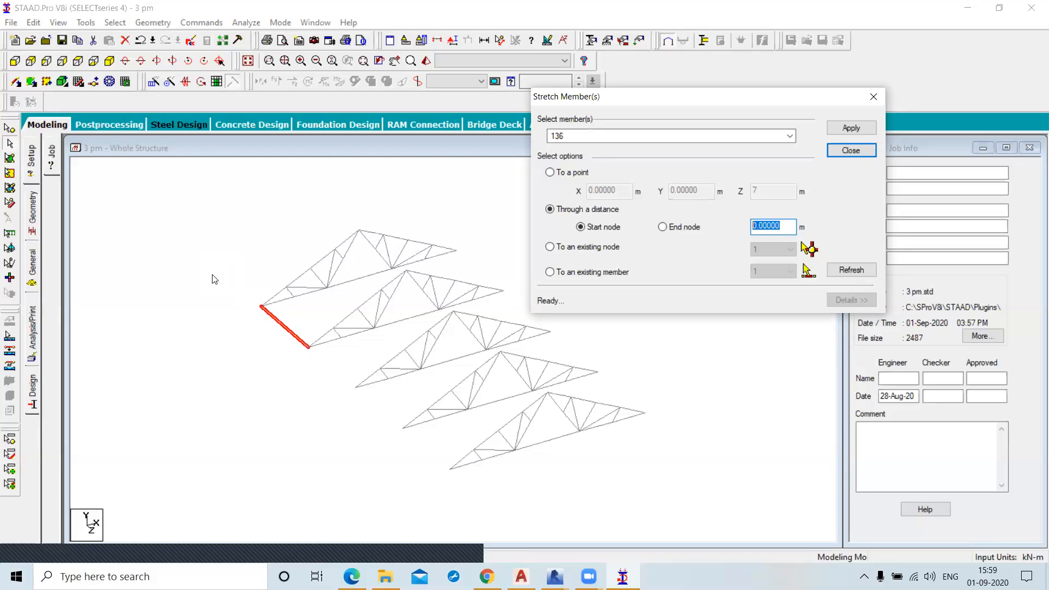
click(663, 227)
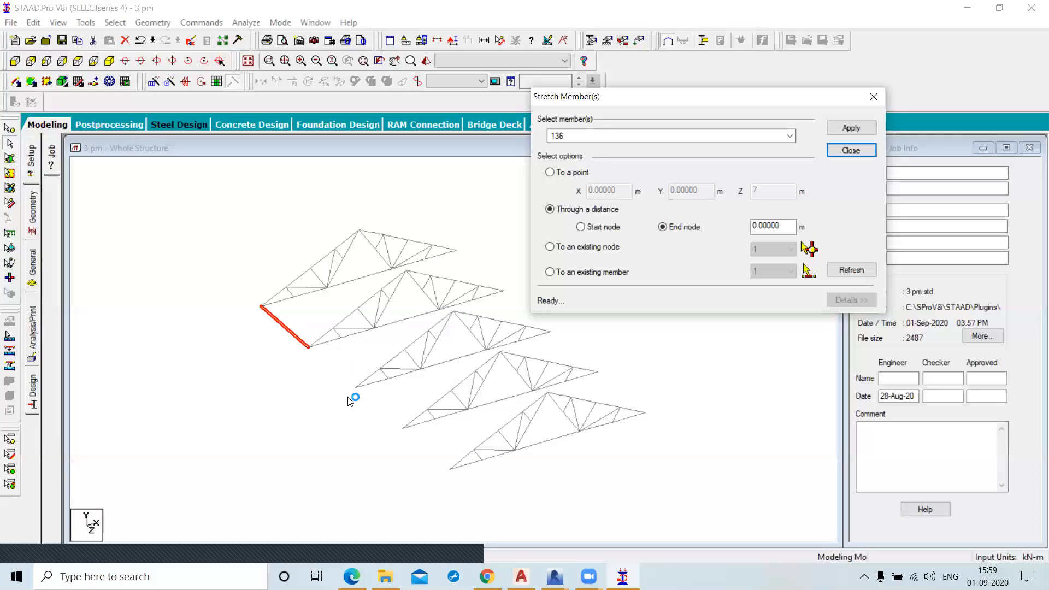
drag(784, 227, 735, 227)
text(10)
click(851, 127)
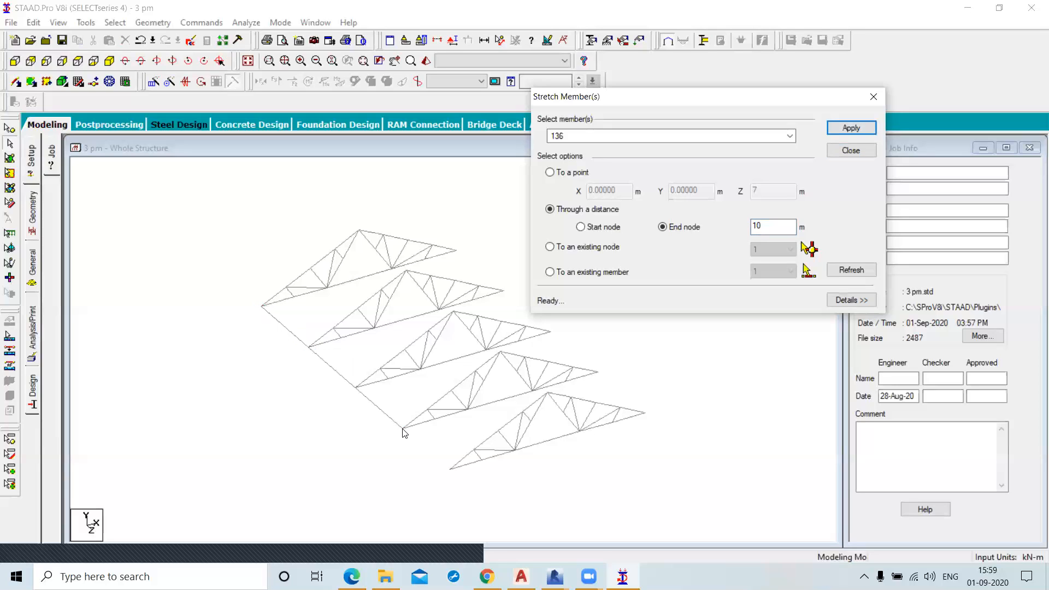
Stretch beam 137 to existing node 61, the left eave node of the frontmost truss
click(324, 361)
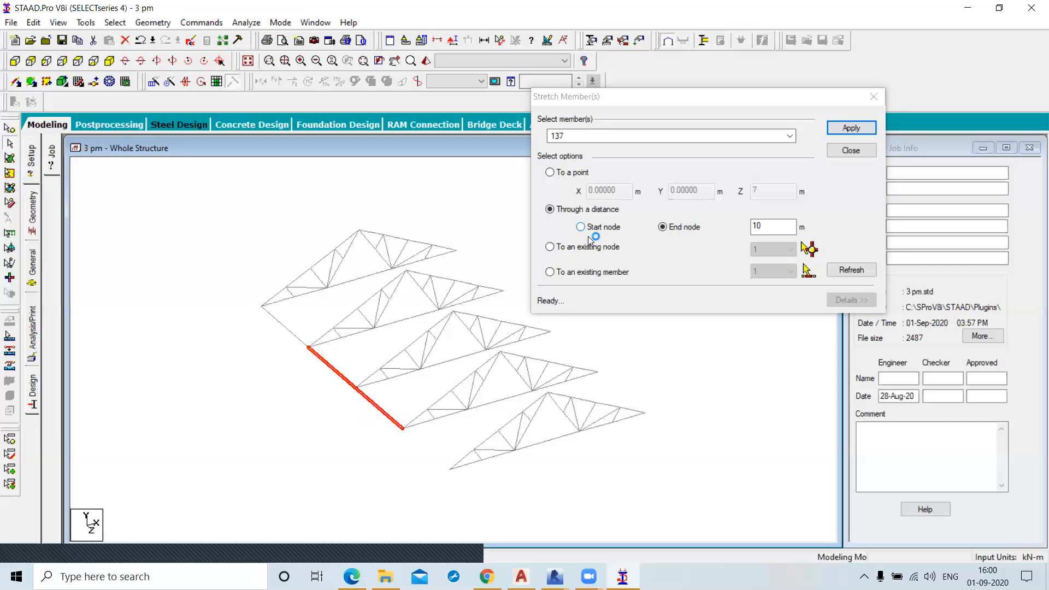
click(550, 248)
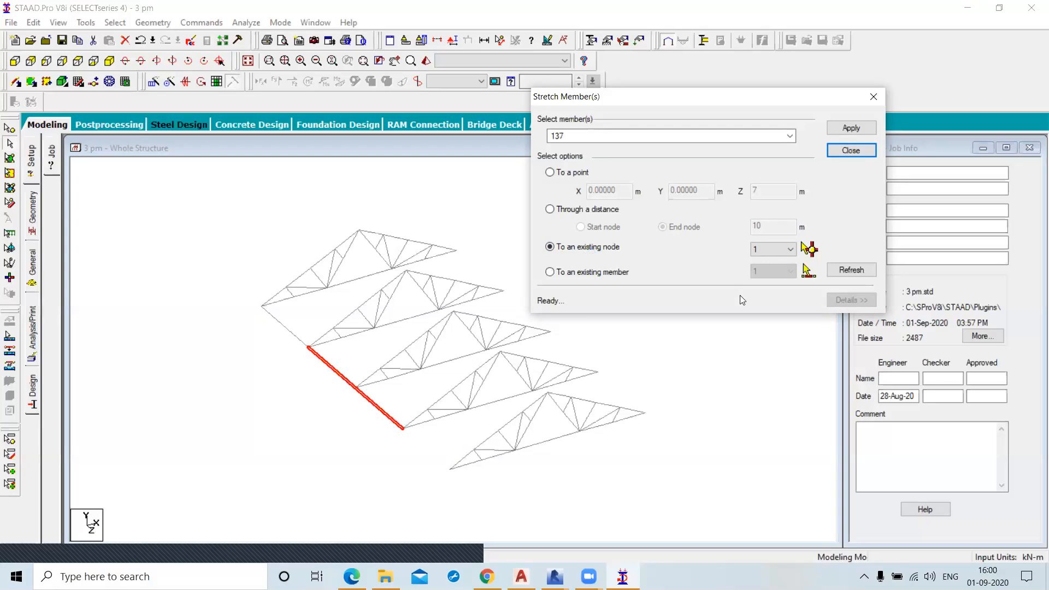
click(776, 249)
scroll(756, 386, down, 3)
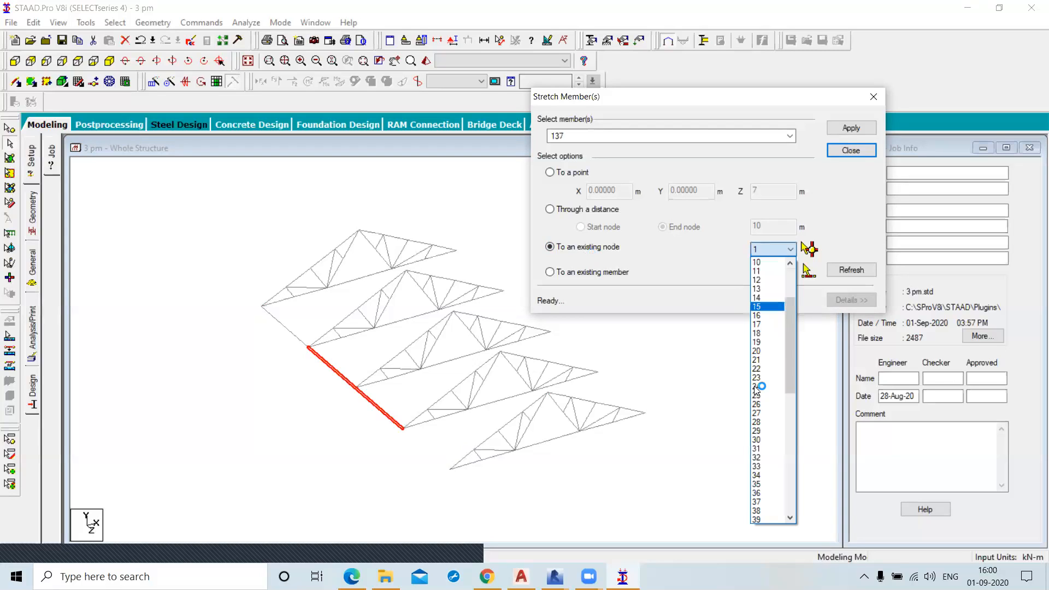
scroll(756, 389, down, 4)
scroll(756, 389, down, 8)
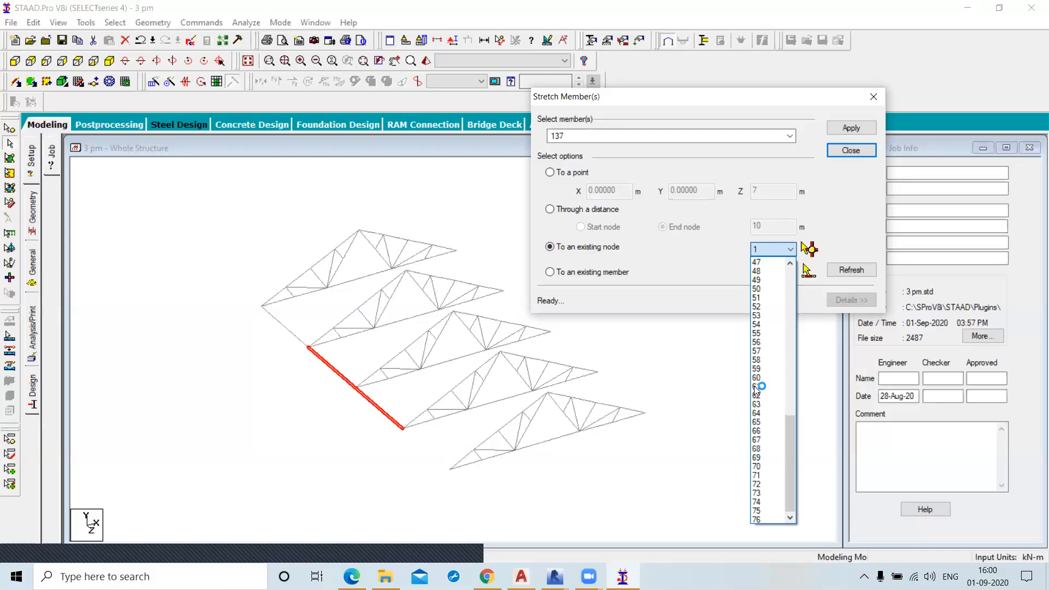
scroll(756, 389, up, 6)
scroll(759, 383, up, 9)
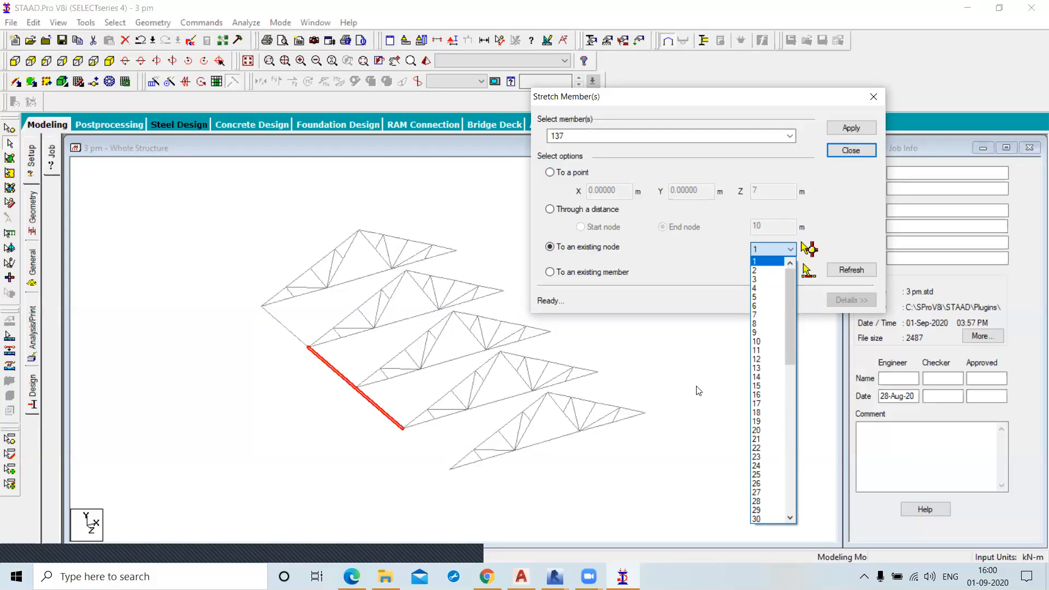
click(813, 252)
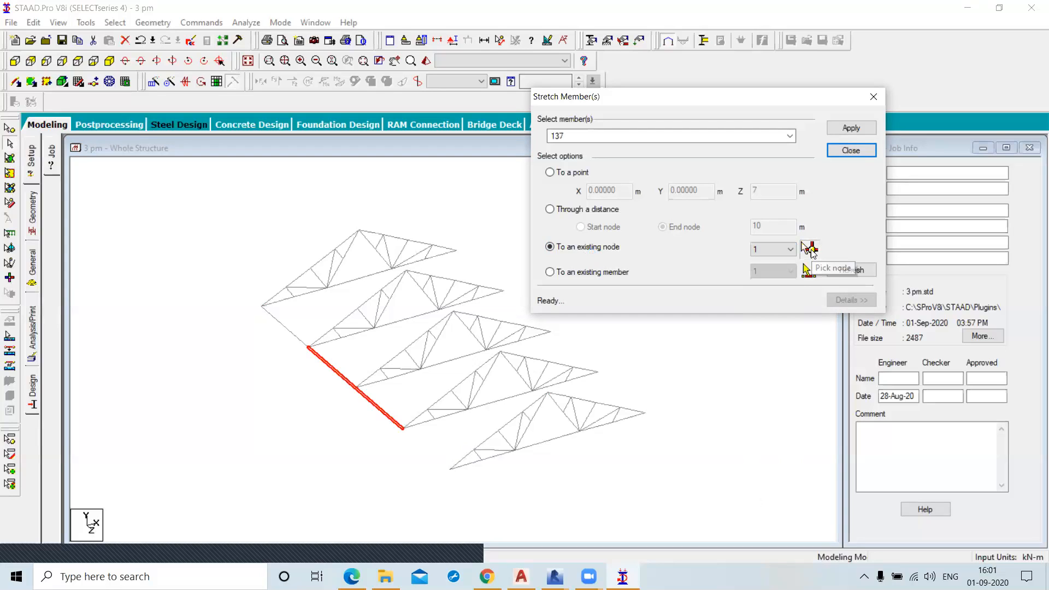
click(450, 471)
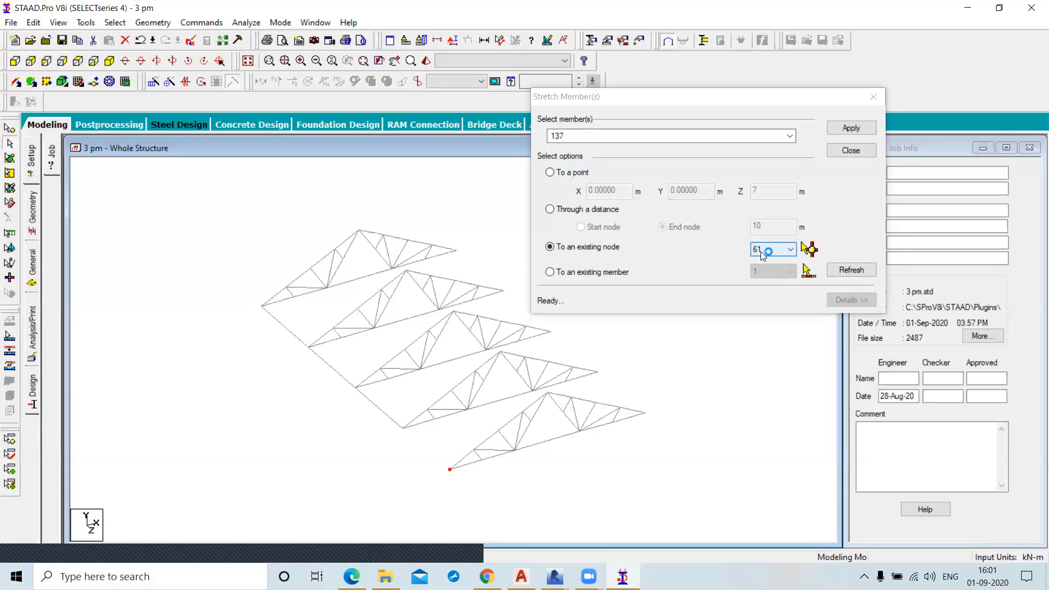
click(850, 129)
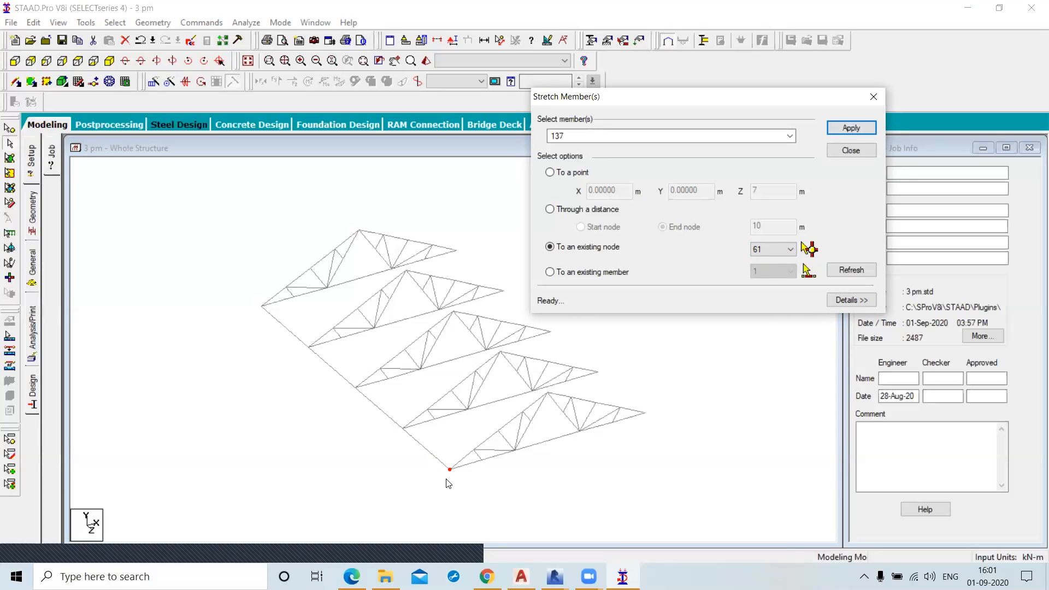
Delete eave beam 136 between the two rearmost trusses
click(411, 440)
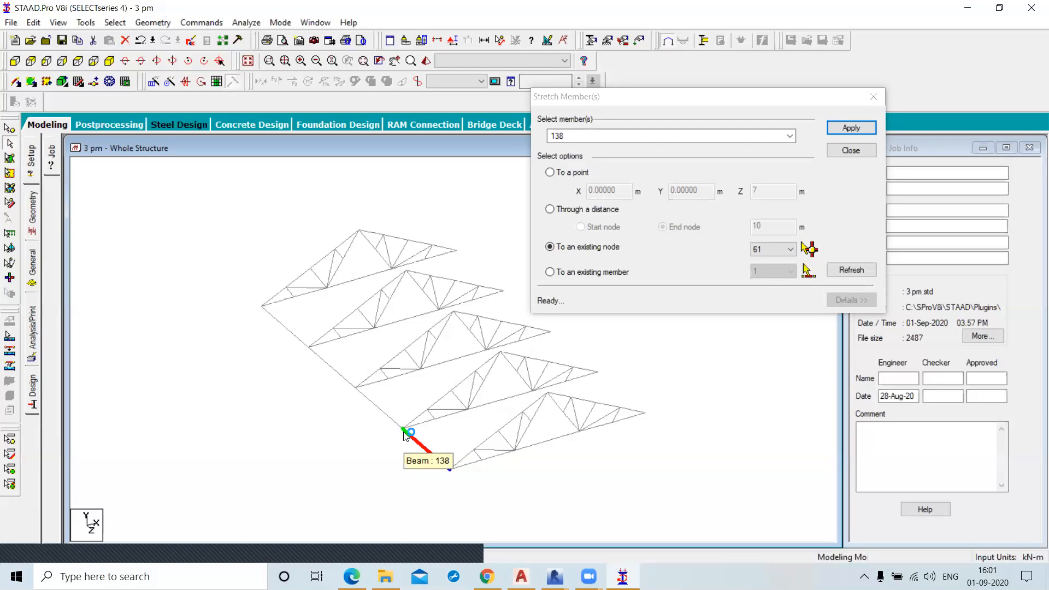
click(284, 328)
key(Delete)
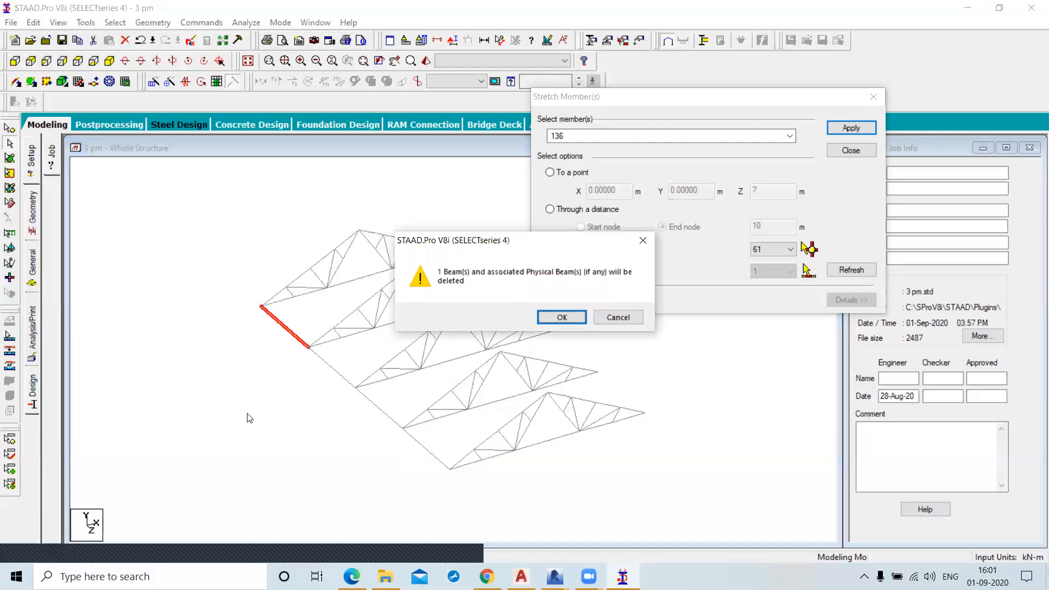
key(Return)
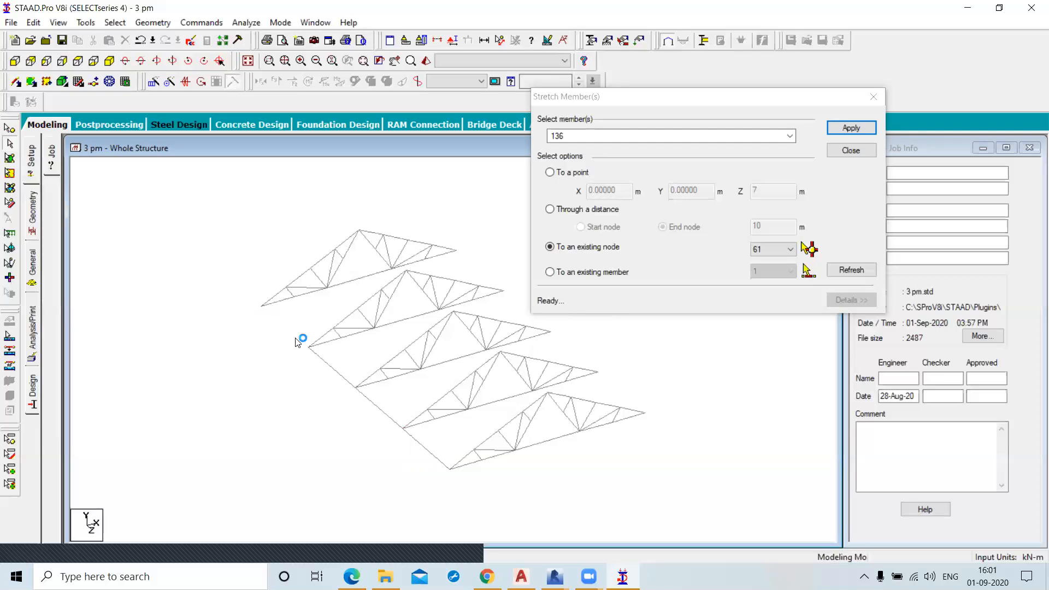
Stretch eave beam 137 to existing member 1 at the rearmost truss
click(324, 359)
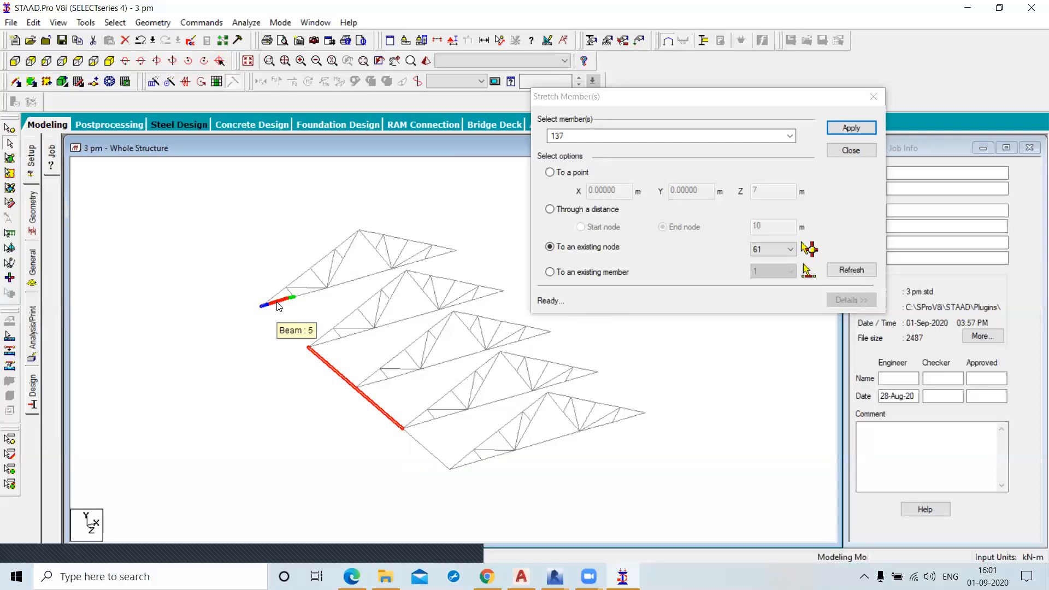
click(555, 273)
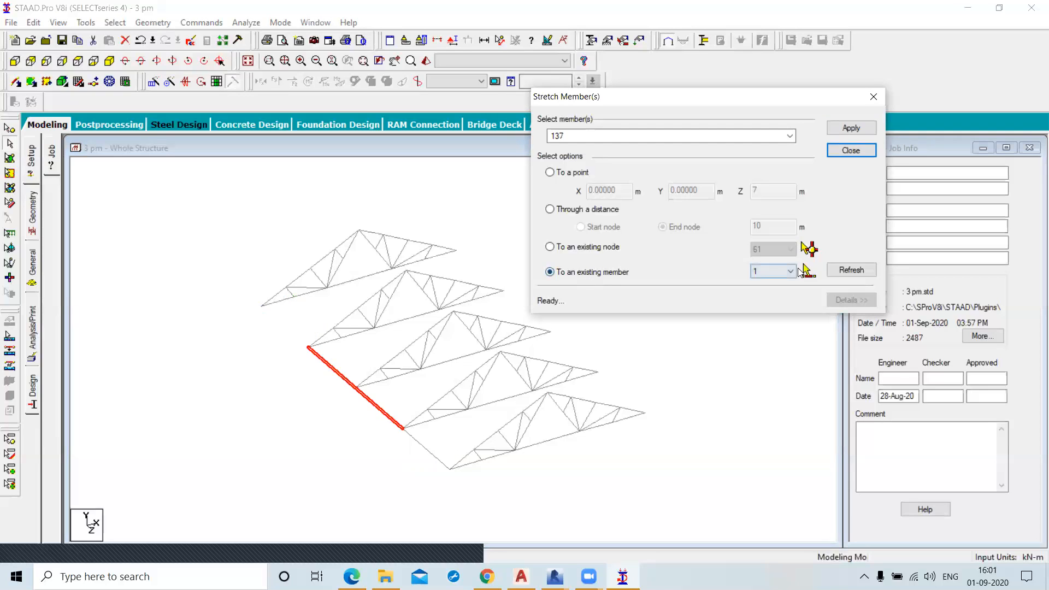
click(789, 272)
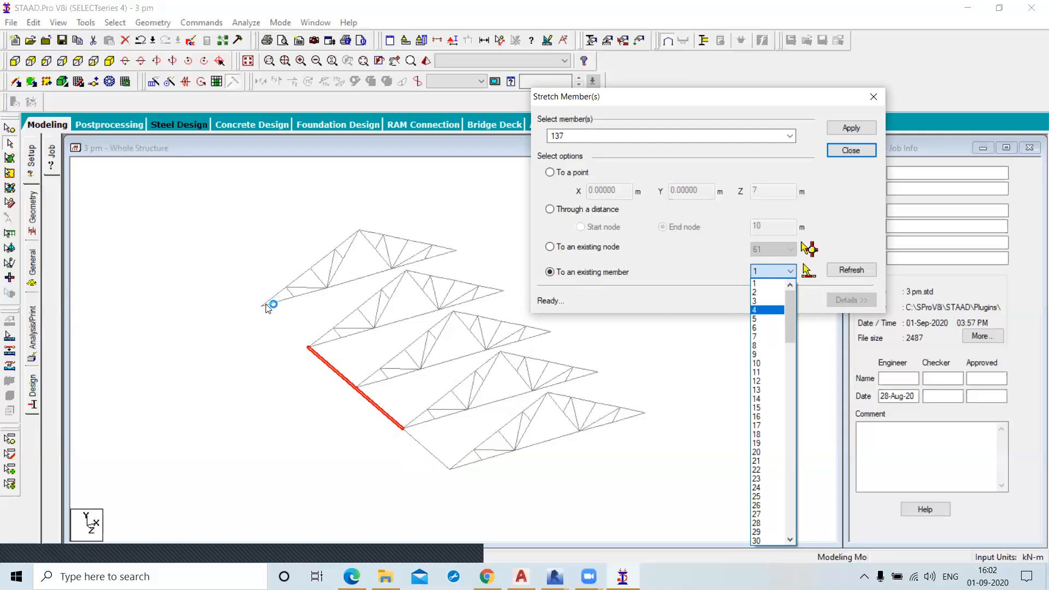
click(663, 304)
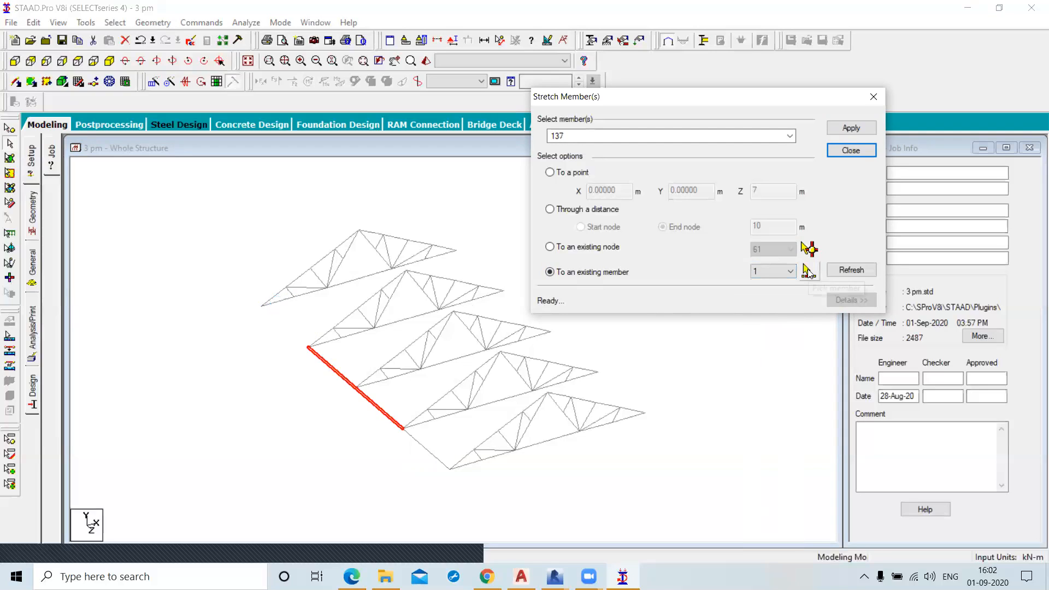
click(808, 276)
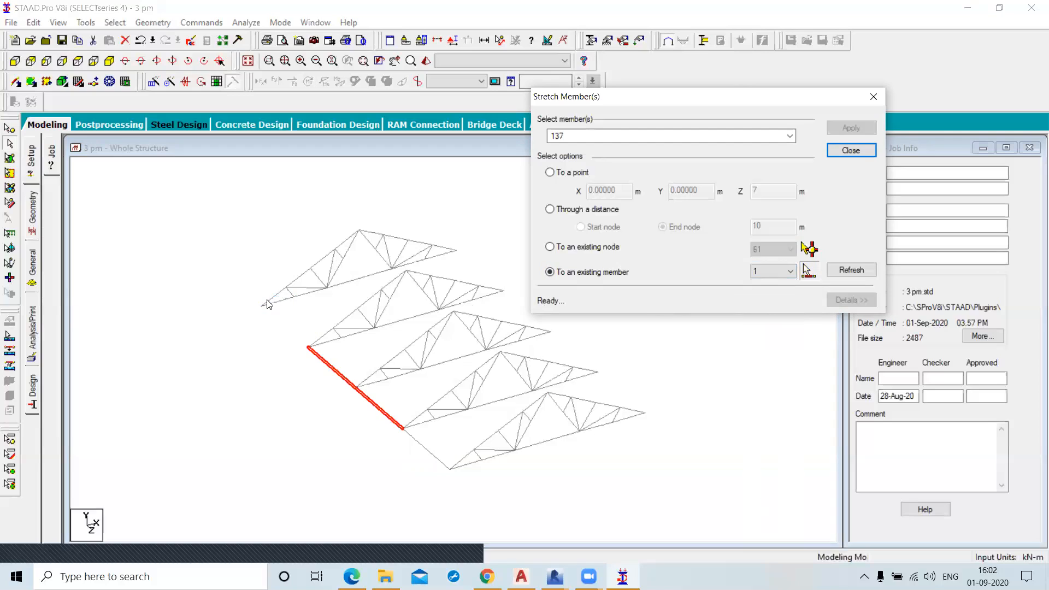
click(267, 306)
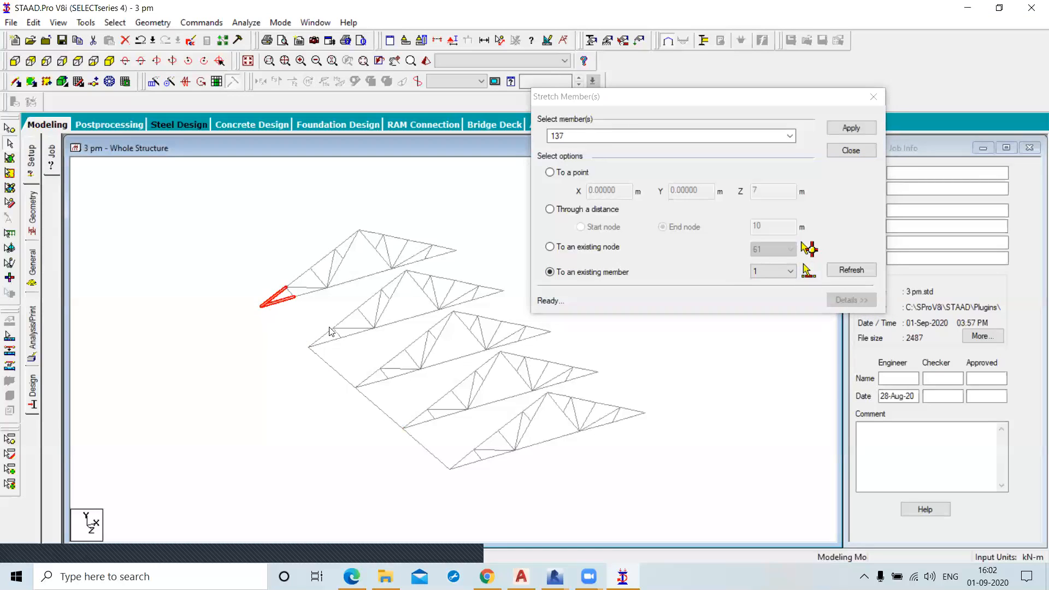
click(210, 363)
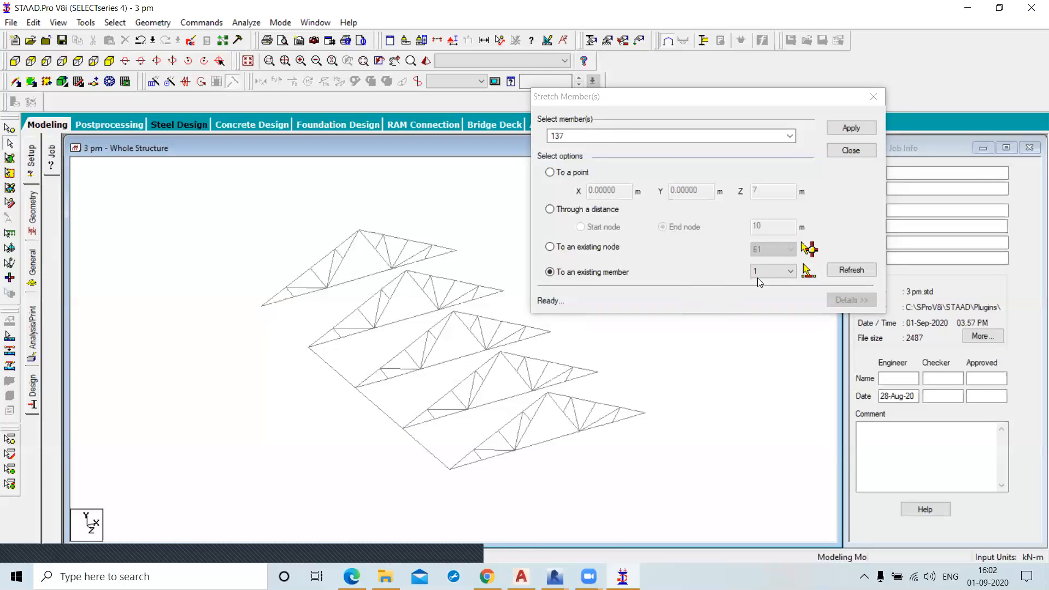
click(854, 130)
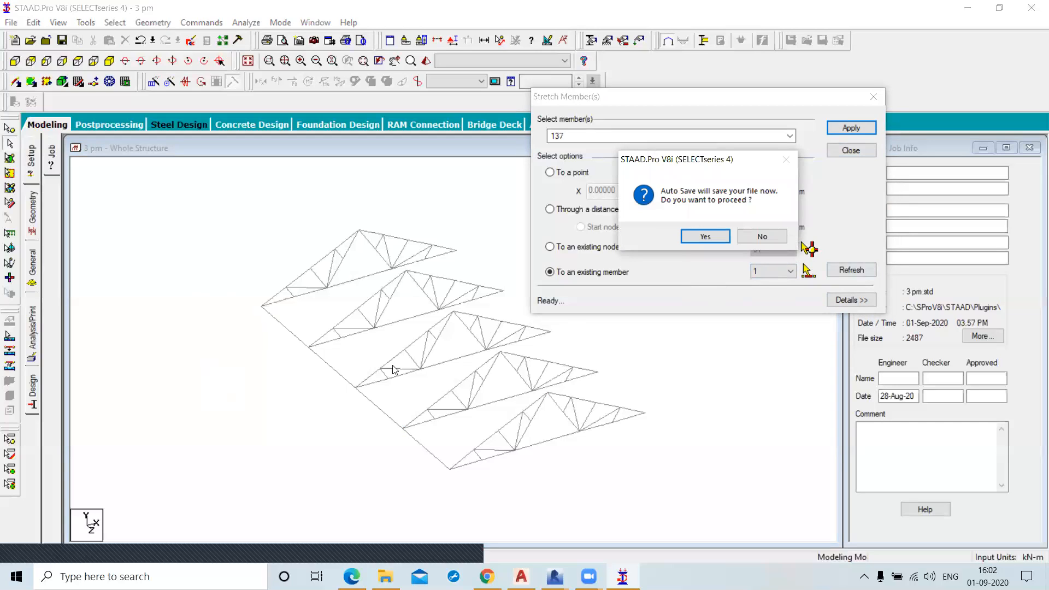
Save the modified structure through the auto save and finish stretching members
click(705, 236)
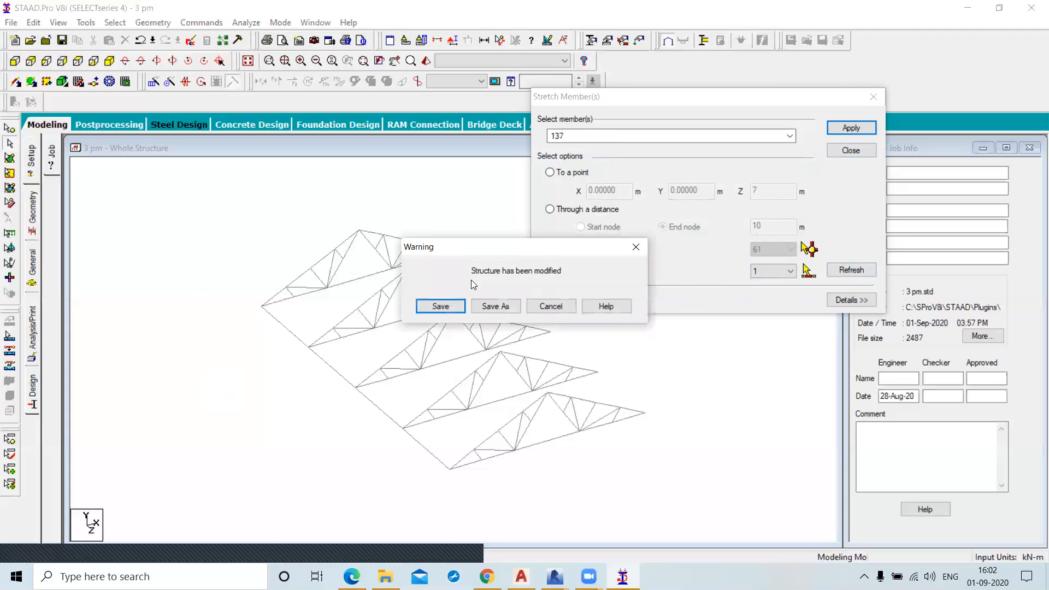
click(441, 306)
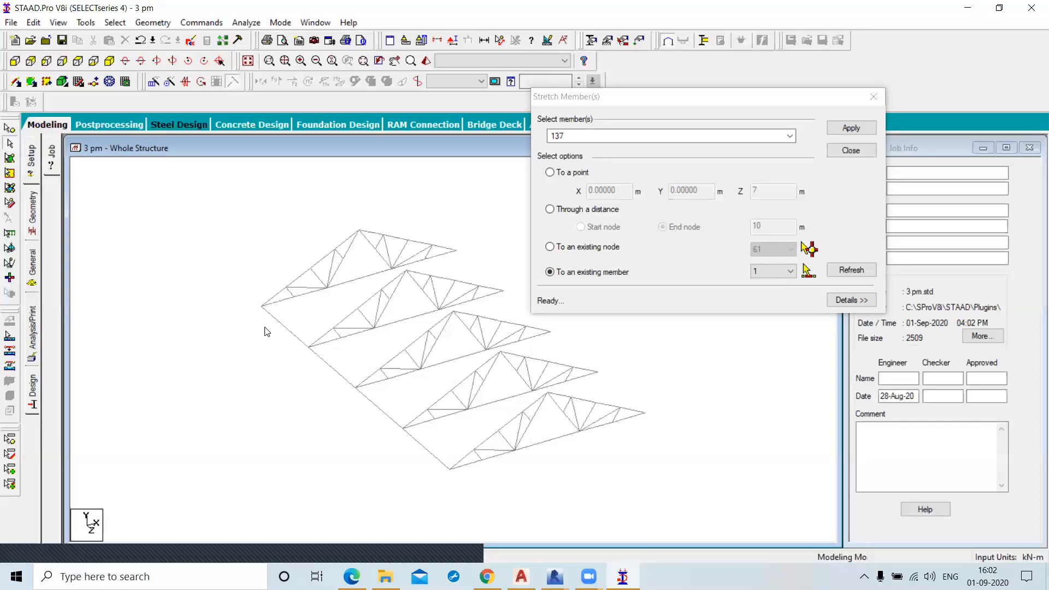
click(850, 151)
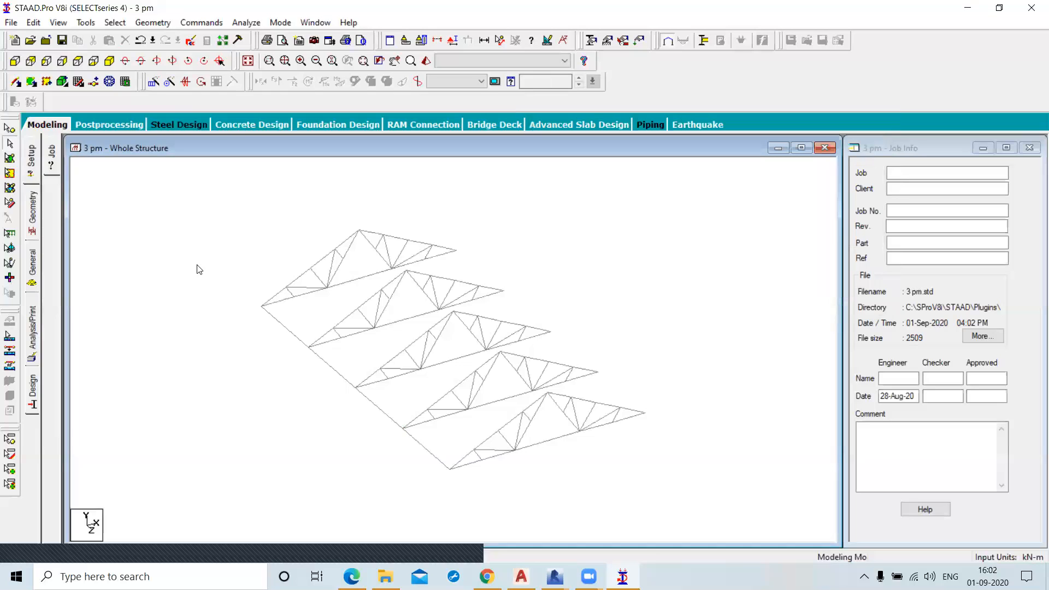
click(152, 24)
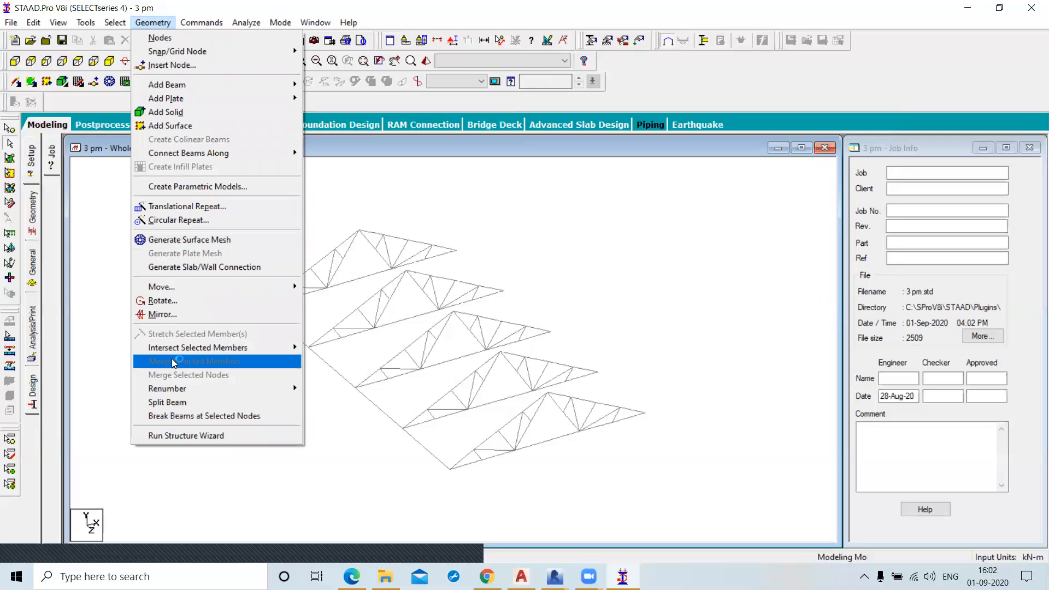
mouse_move(196, 354)
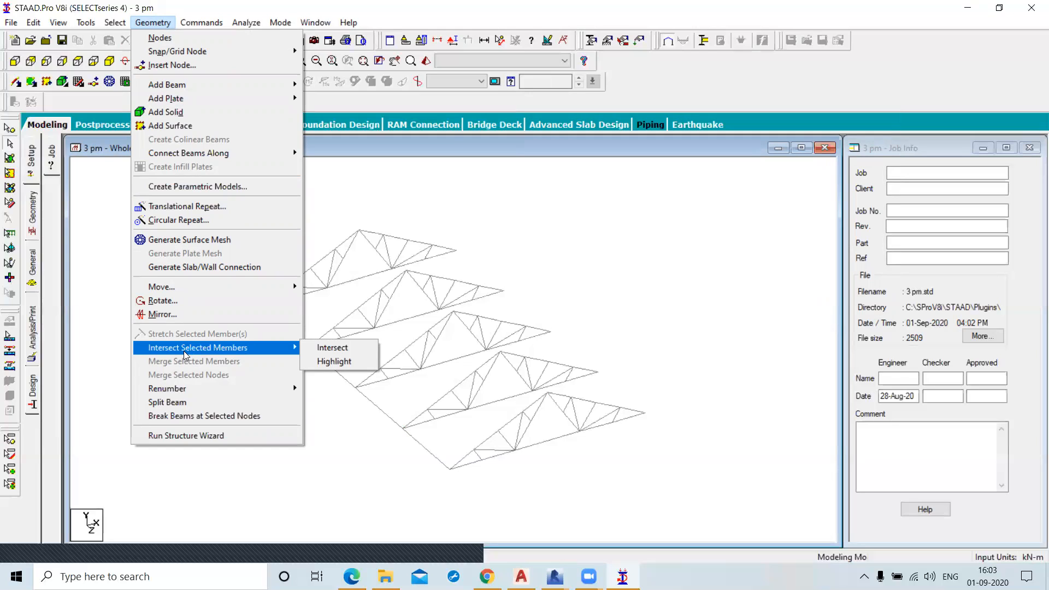
click(185, 353)
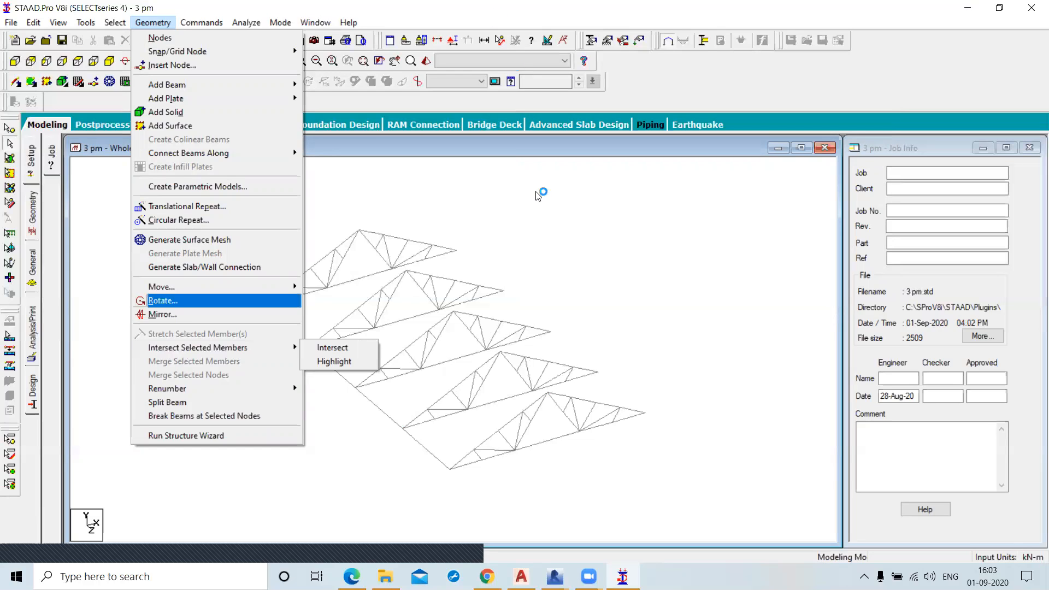
click(538, 268)
scroll(343, 277, down, 1)
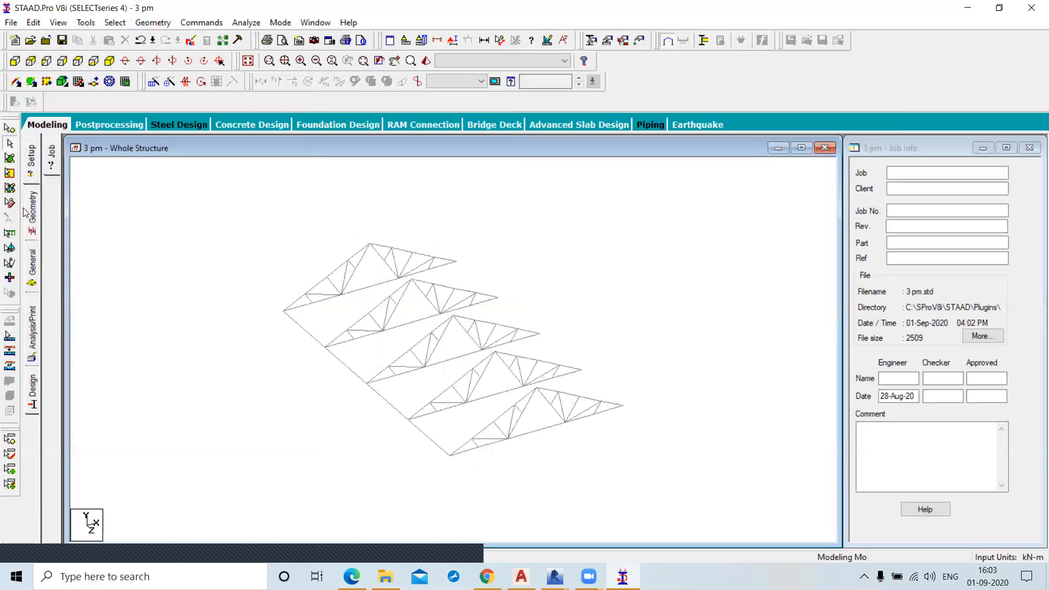
Set the default linear snap grid's spacing to 1 m in both the X and Y directions
click(78, 82)
click(79, 82)
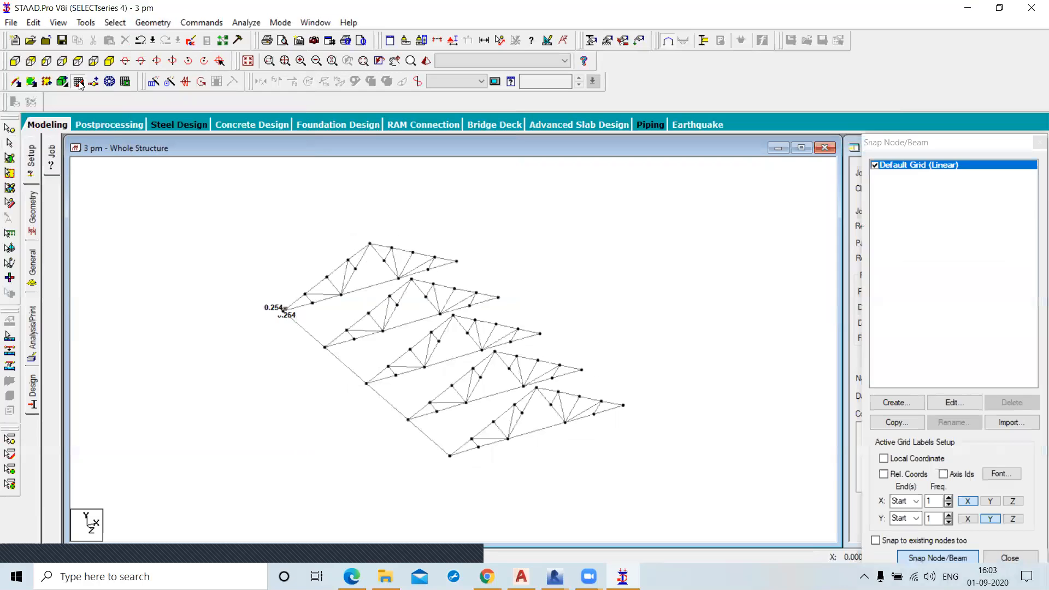
click(79, 82)
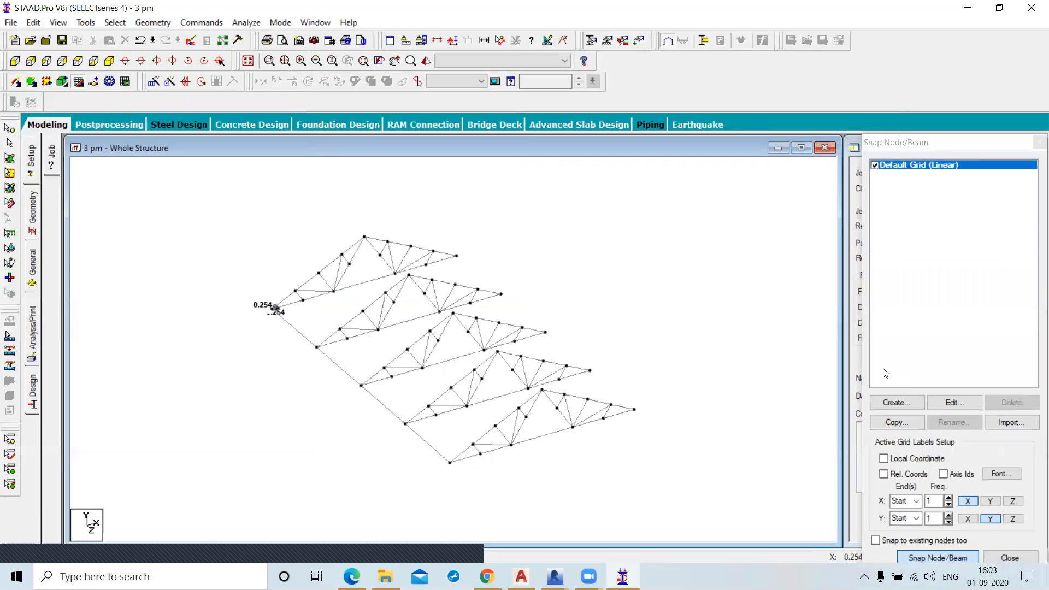
click(954, 402)
drag(786, 365, 754, 367)
text(0)
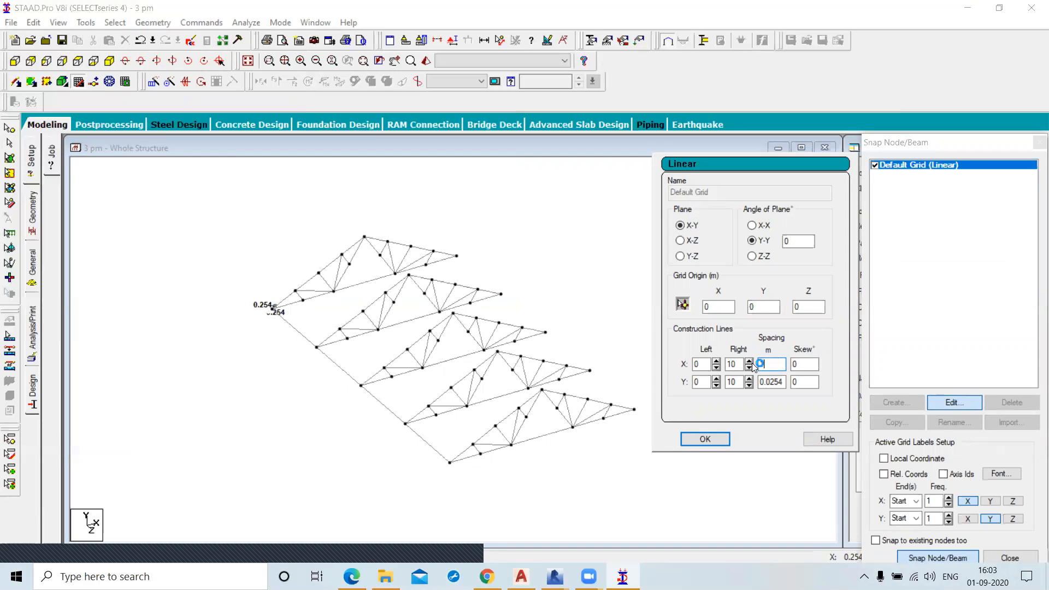
key(BackSpace)
text(1)
key(Tab)
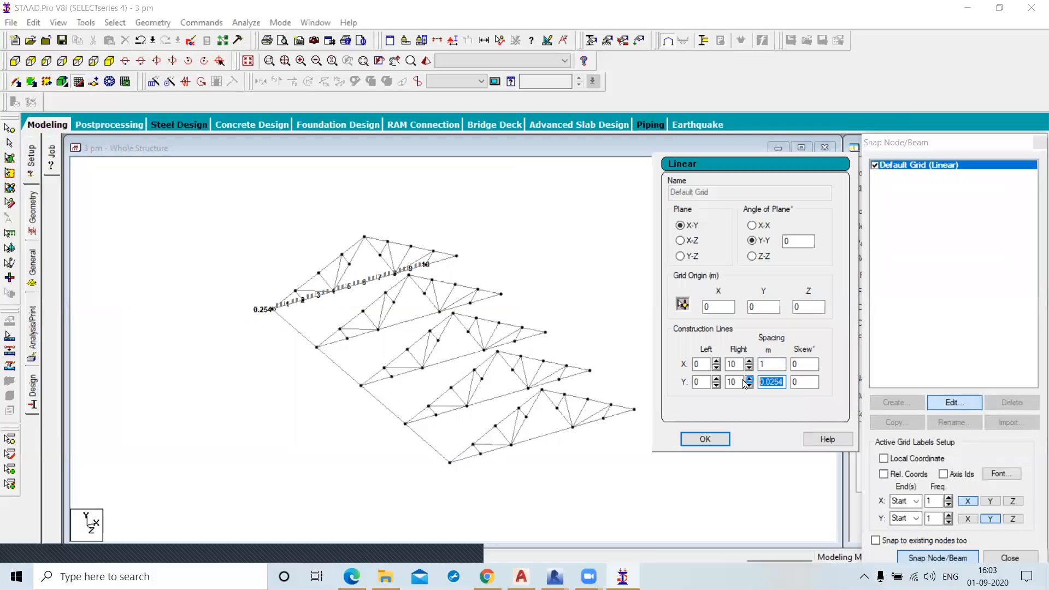
text(1)
key(Return)
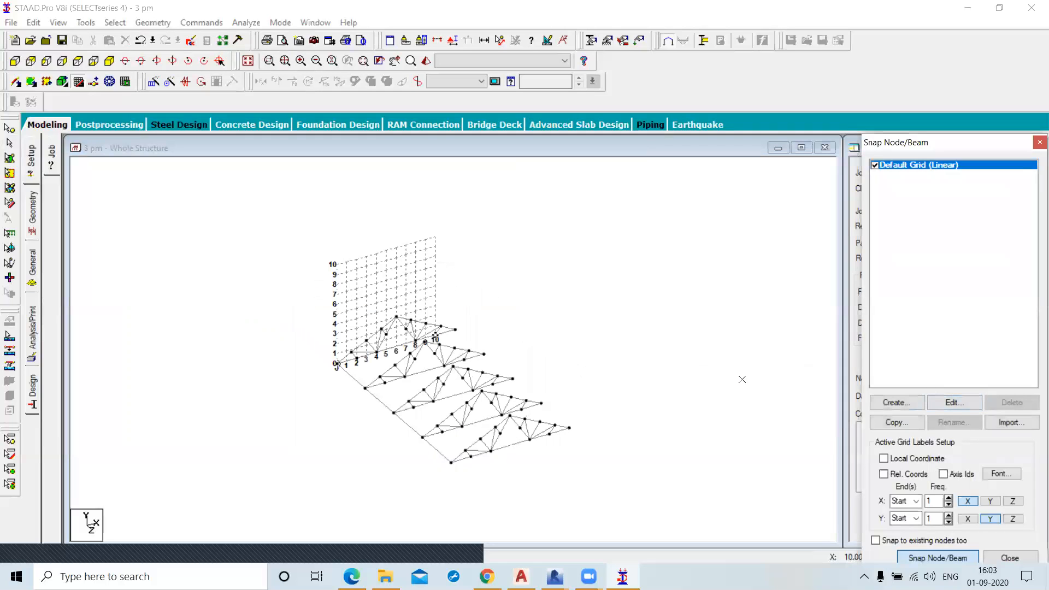
Draw a vertical beam on the X-Y grid from X 5, Y 10 down to X 5, Y 5
scroll(720, 271, up, 2)
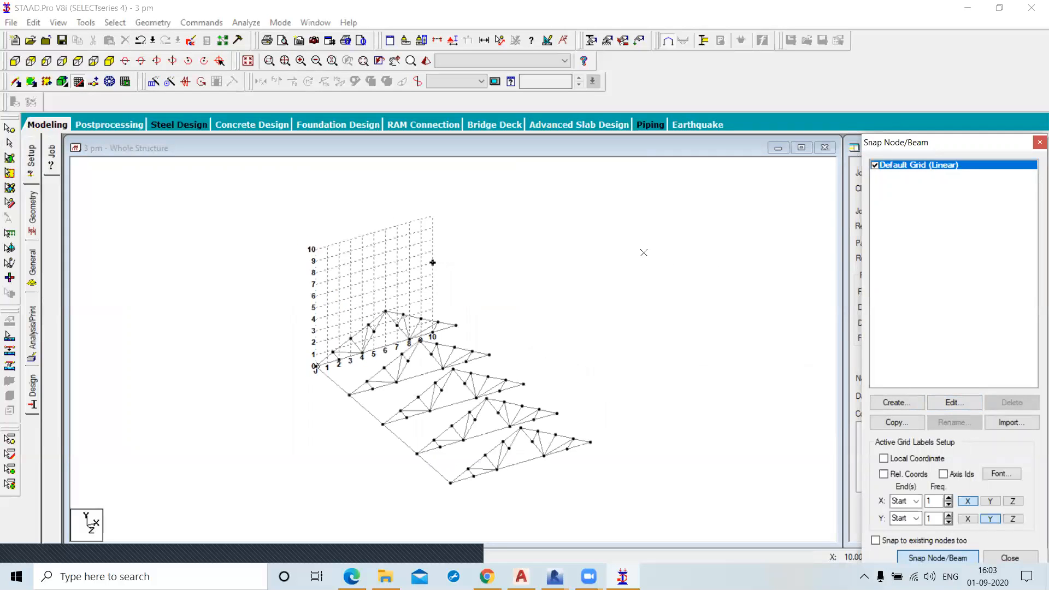
scroll(429, 222, up, 2)
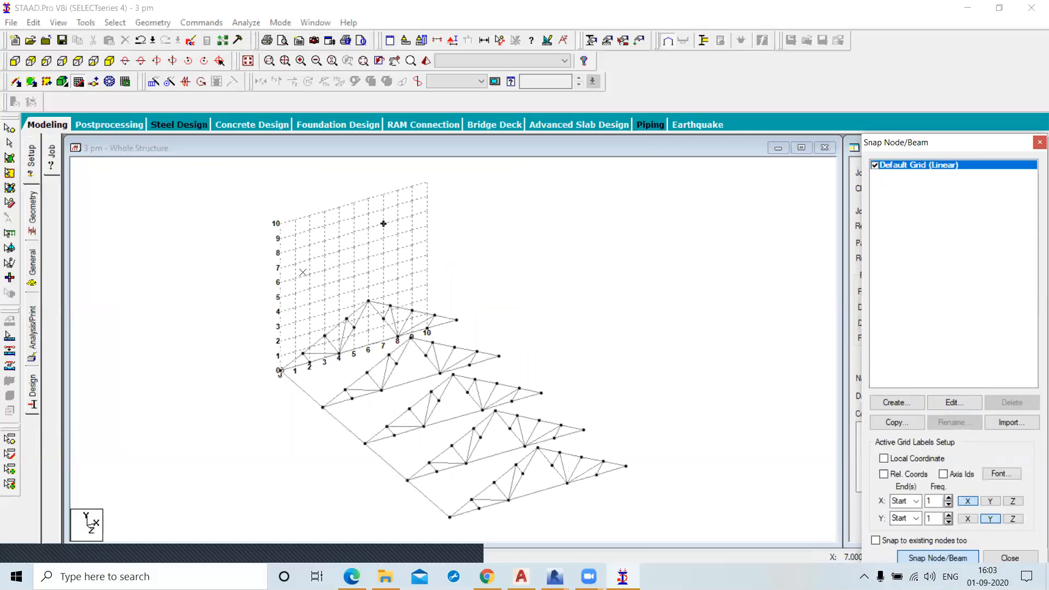
click(349, 197)
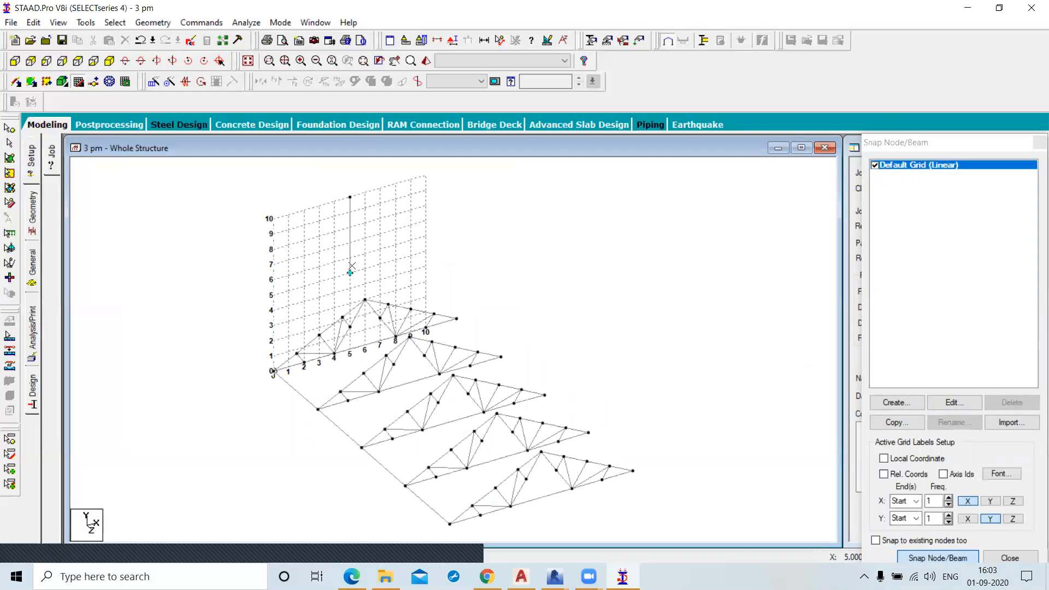
click(350, 271)
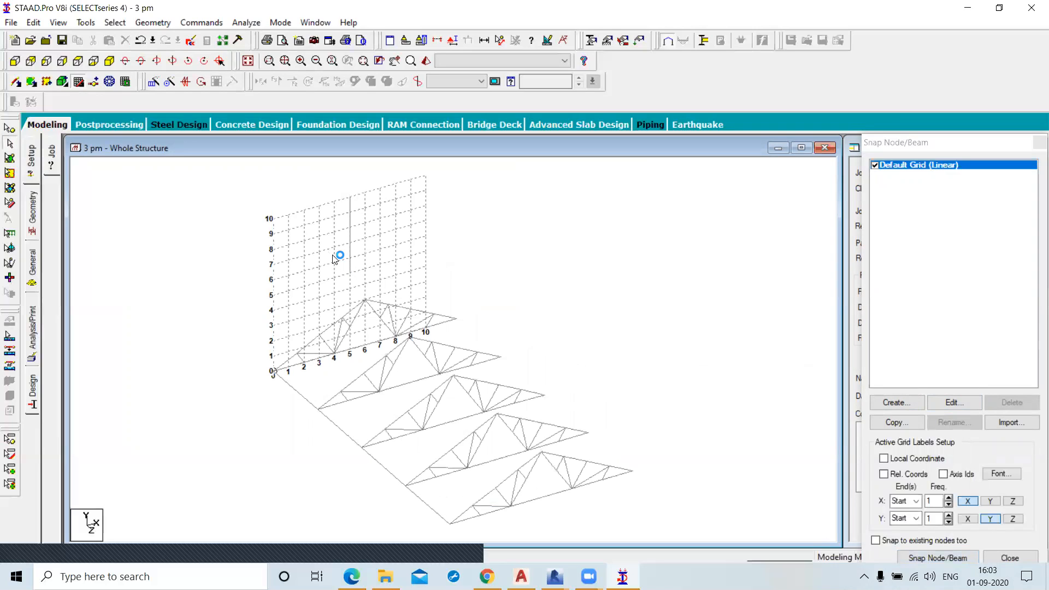
Draw a horizontal beam crossing the vertical one on the grid, from X 3, Y 7 to X 7, Y 7
click(929, 558)
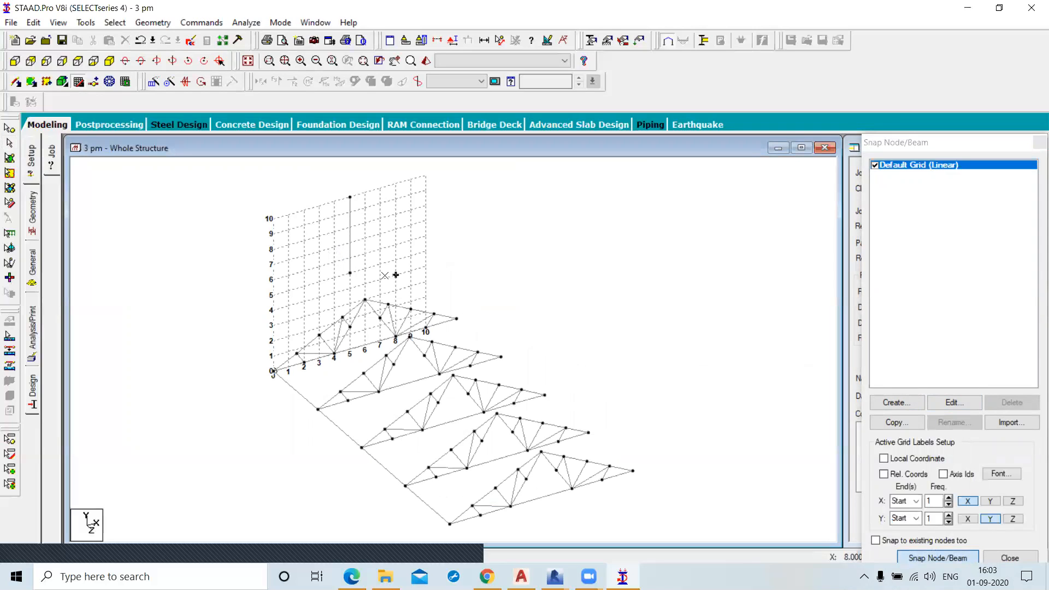
click(319, 252)
click(387, 237)
key(Escape)
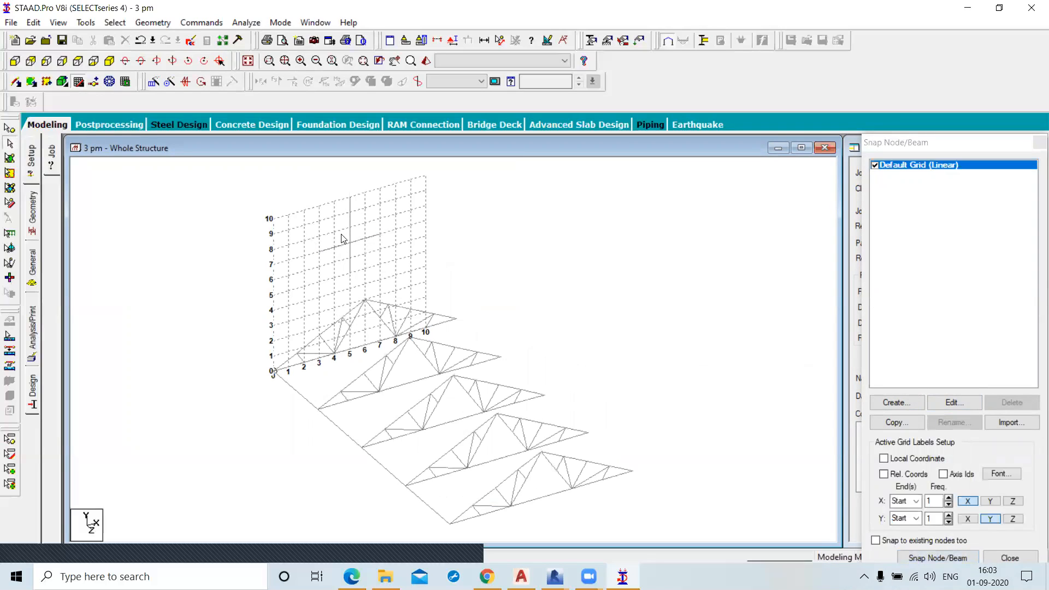
Inspect the two crossing beams above the trusses to see whether they are divided at their crossing point
click(335, 247)
click(350, 225)
click(335, 247)
ctrl+click(353, 256)
click(349, 258)
click(350, 244)
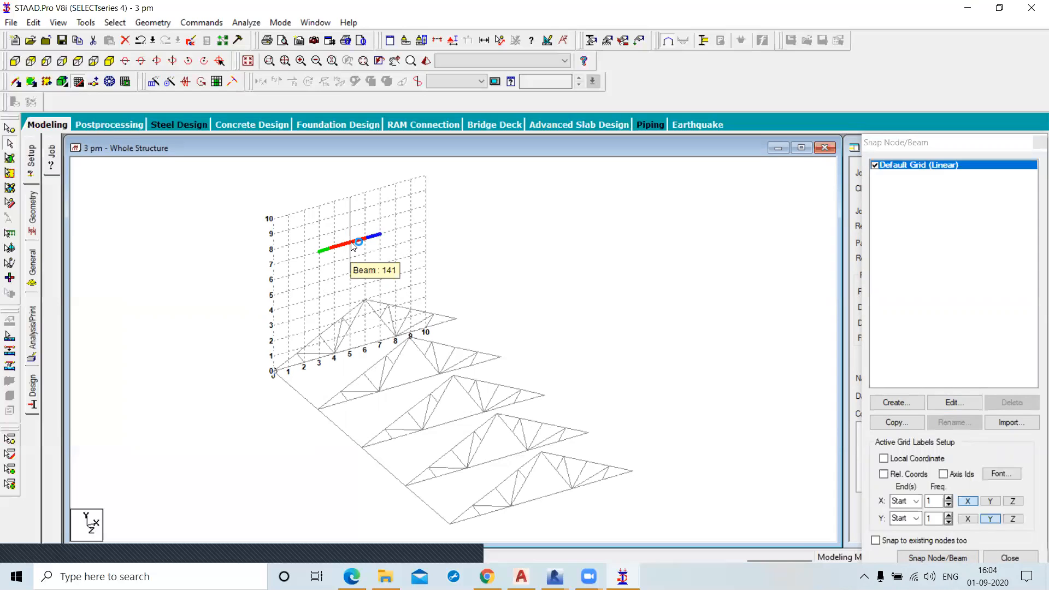
click(352, 223)
click(353, 242)
click(350, 258)
click(403, 241)
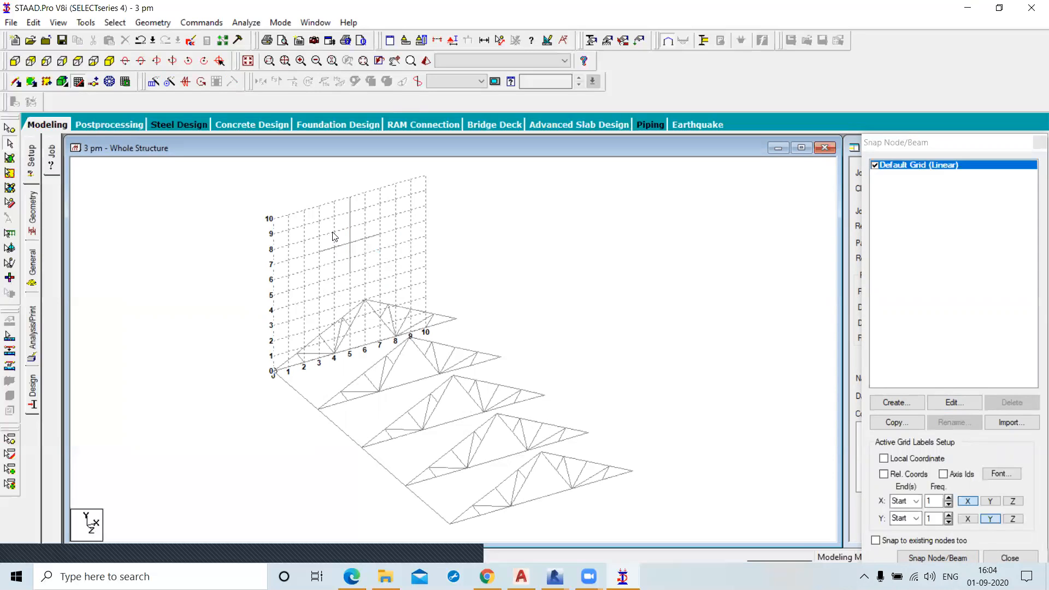
Highlight the intersecting members in the model with a tolerance of 0 m
click(152, 23)
mouse_move(211, 349)
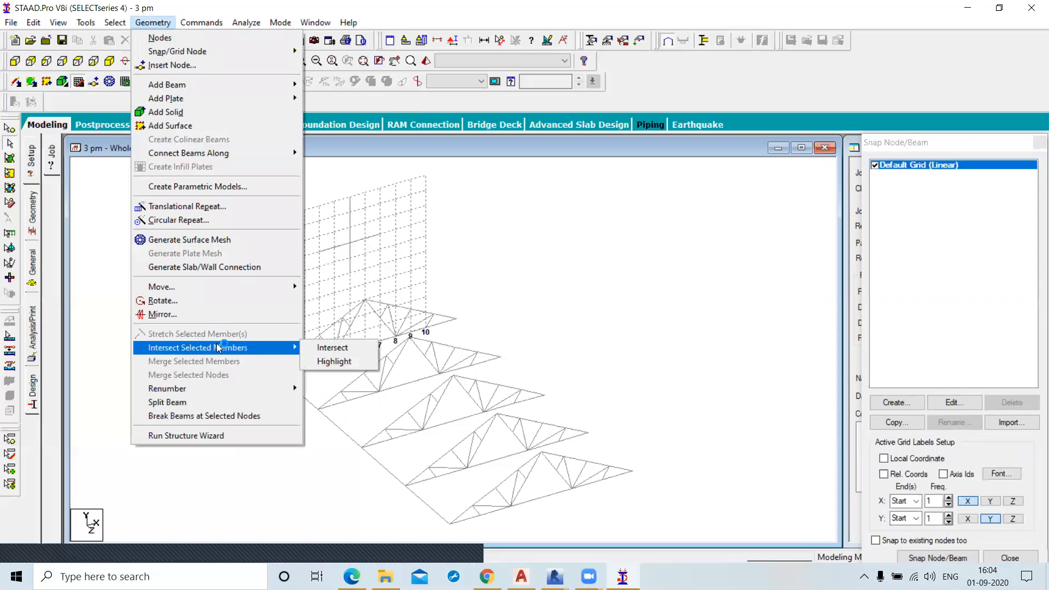
click(330, 361)
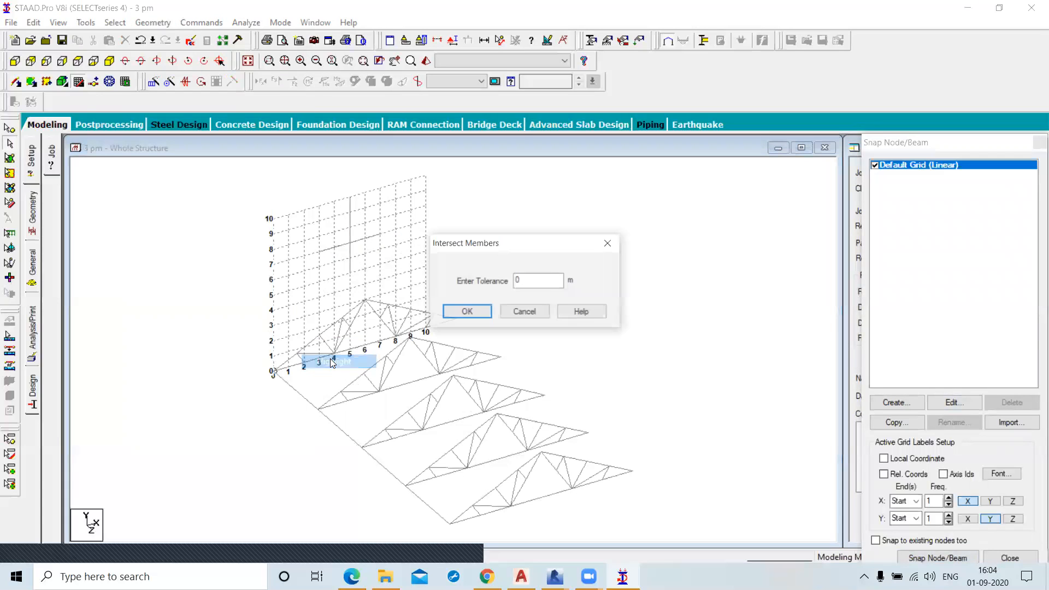
click(470, 311)
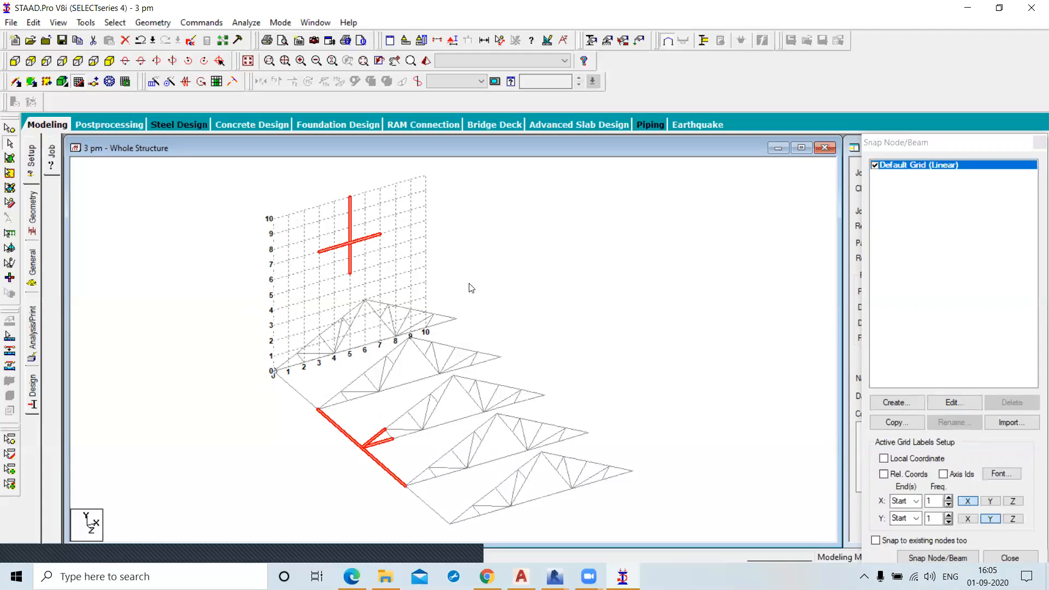
Intersect the highlighted members and select the half of the horizontal grid beam beyond the crossing to check the split
click(148, 23)
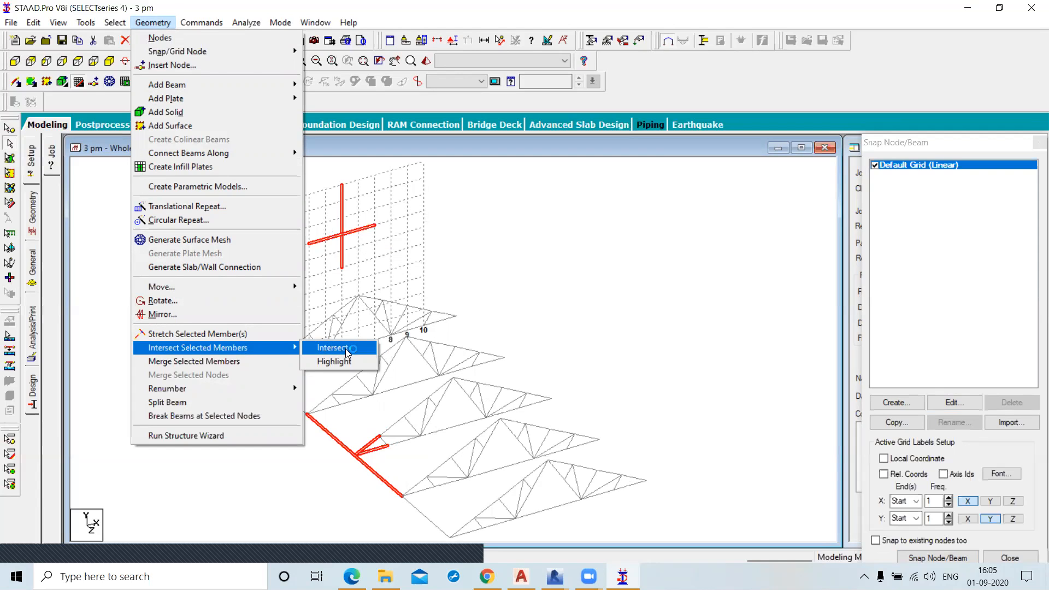
click(346, 350)
click(476, 311)
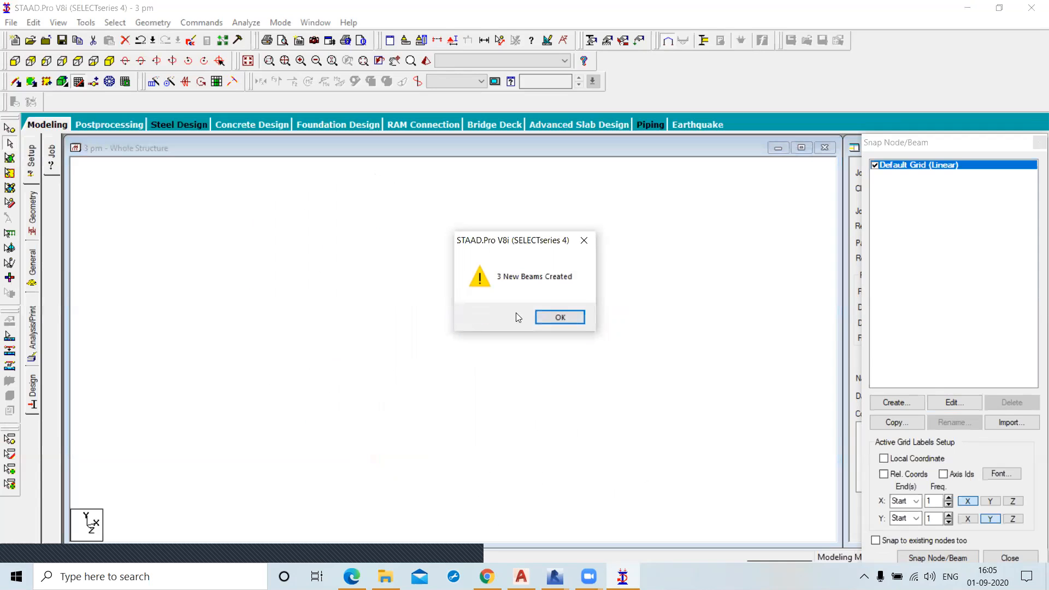
click(563, 318)
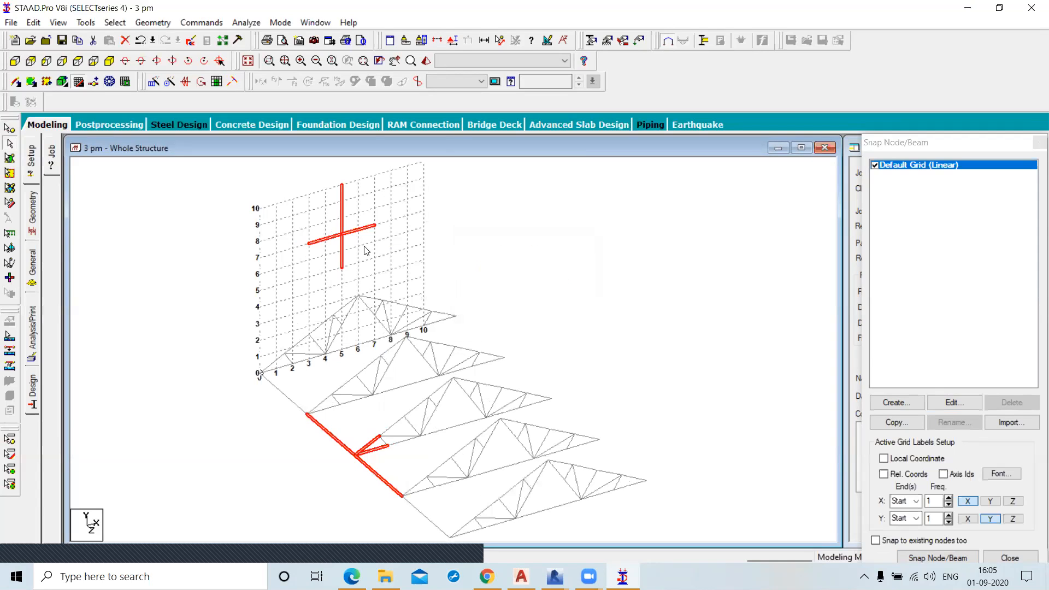
click(352, 232)
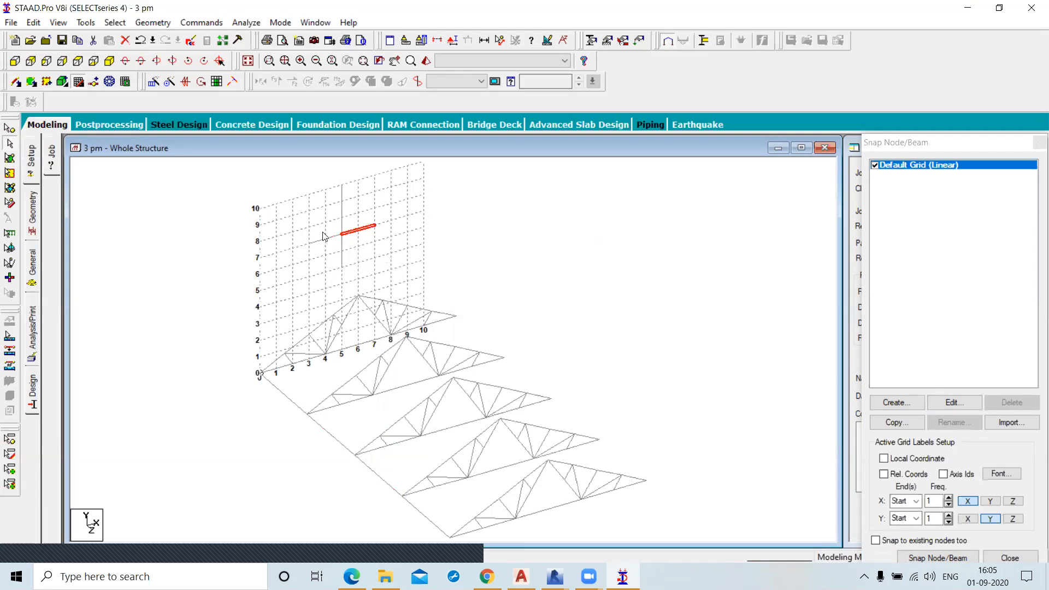
Select the halves of the vertical grid beam and the edge beams between the trusses individually to check that they are separate members
click(343, 216)
click(340, 257)
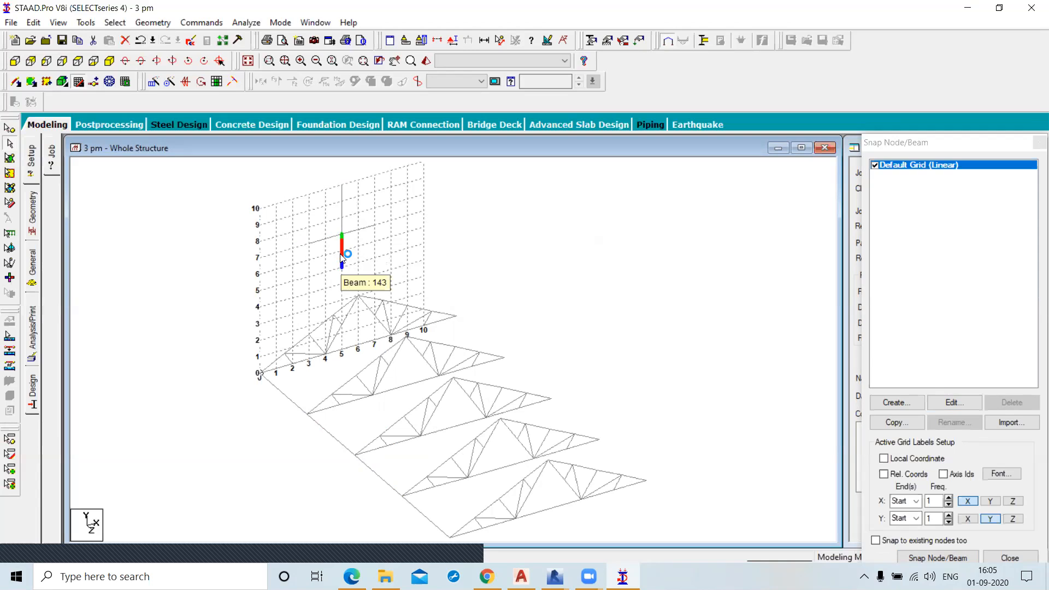
click(345, 442)
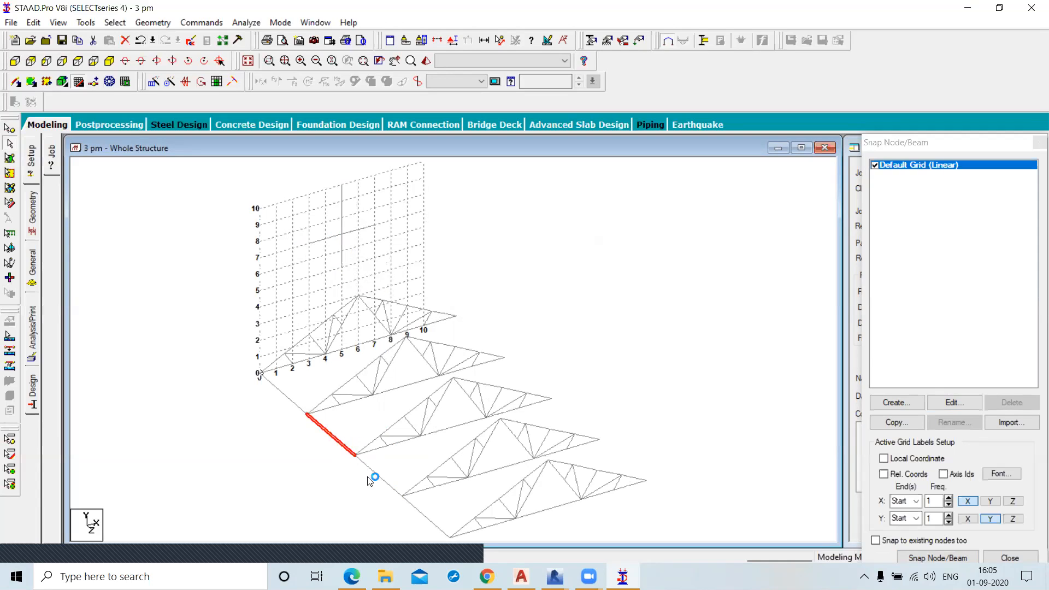
click(379, 480)
click(340, 440)
click(359, 463)
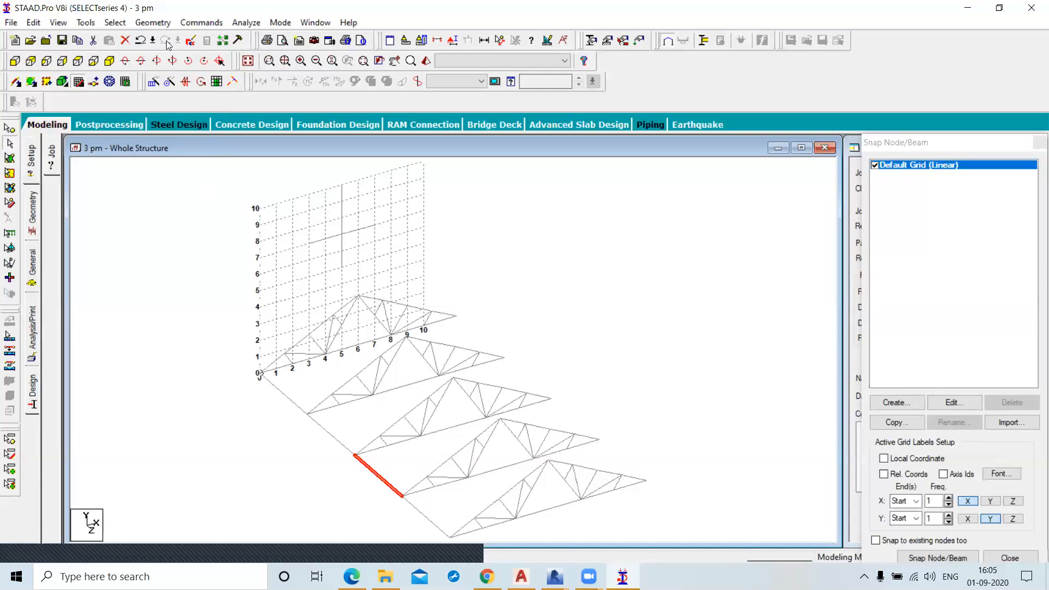
click(154, 23)
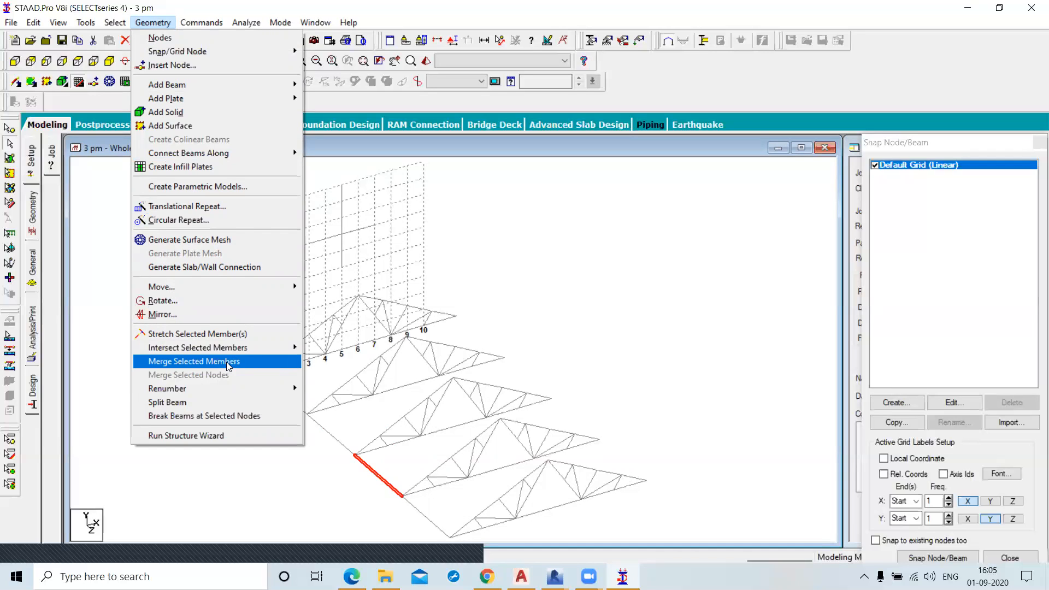
click(492, 286)
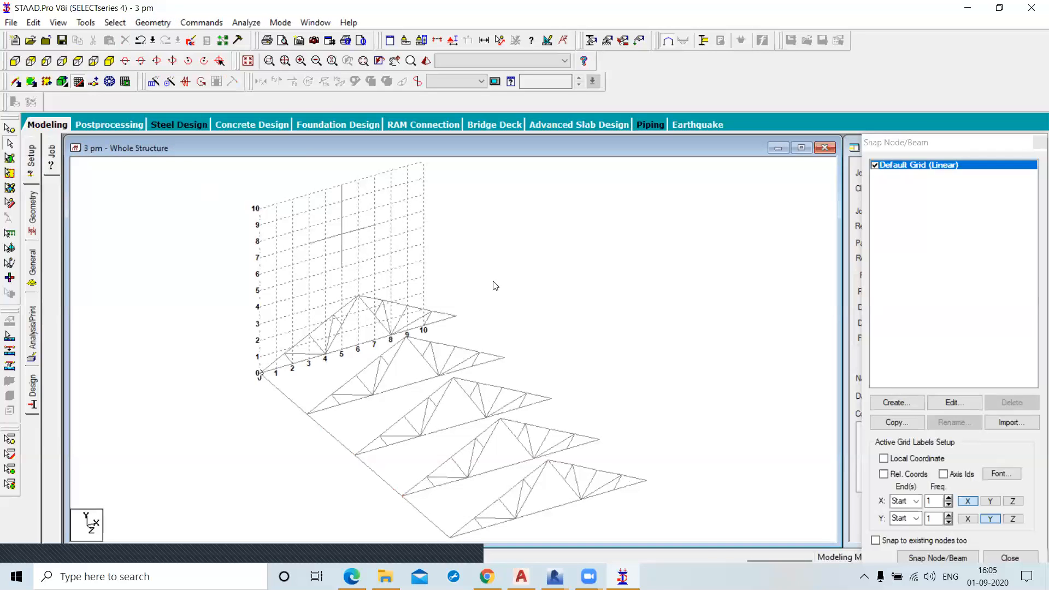
Merge the three edge beams joining the second to fifth trusses into one member, keeping beam number 137, and select it to check
click(320, 424)
click(375, 471)
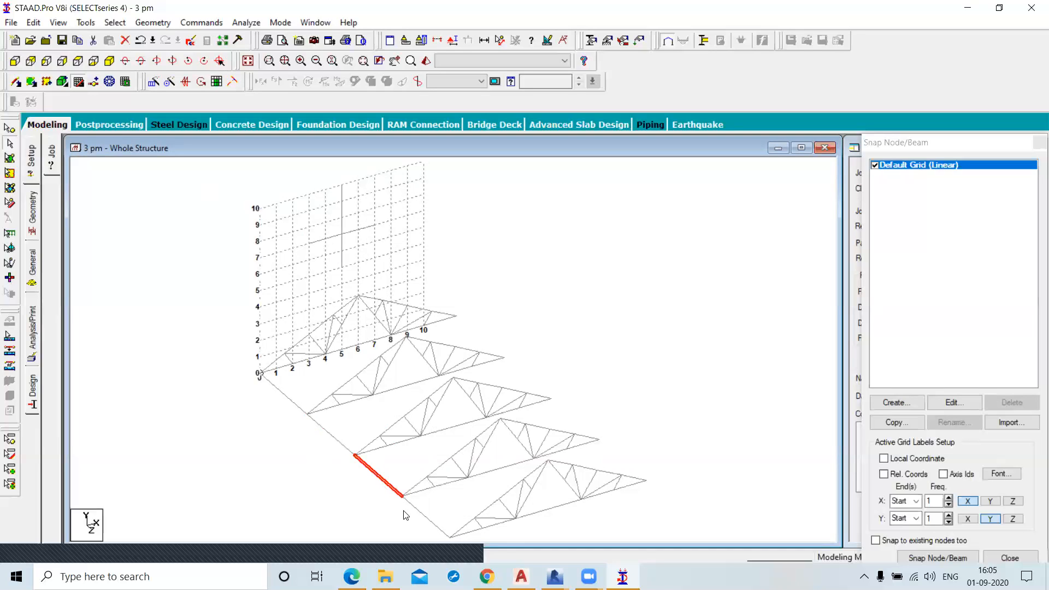
ctrl+click(327, 438)
ctrl+click(422, 516)
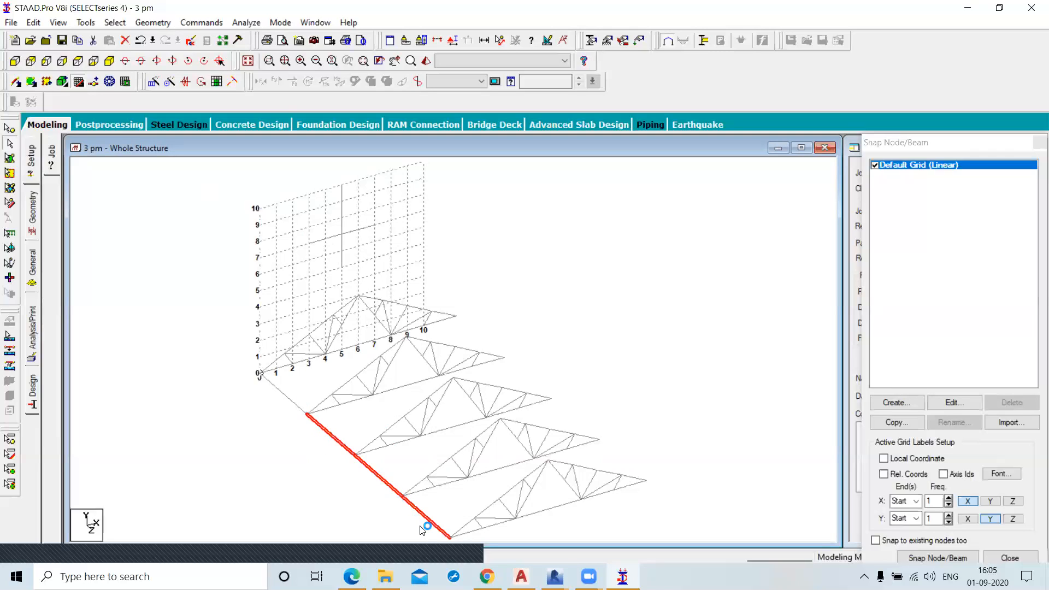
click(154, 22)
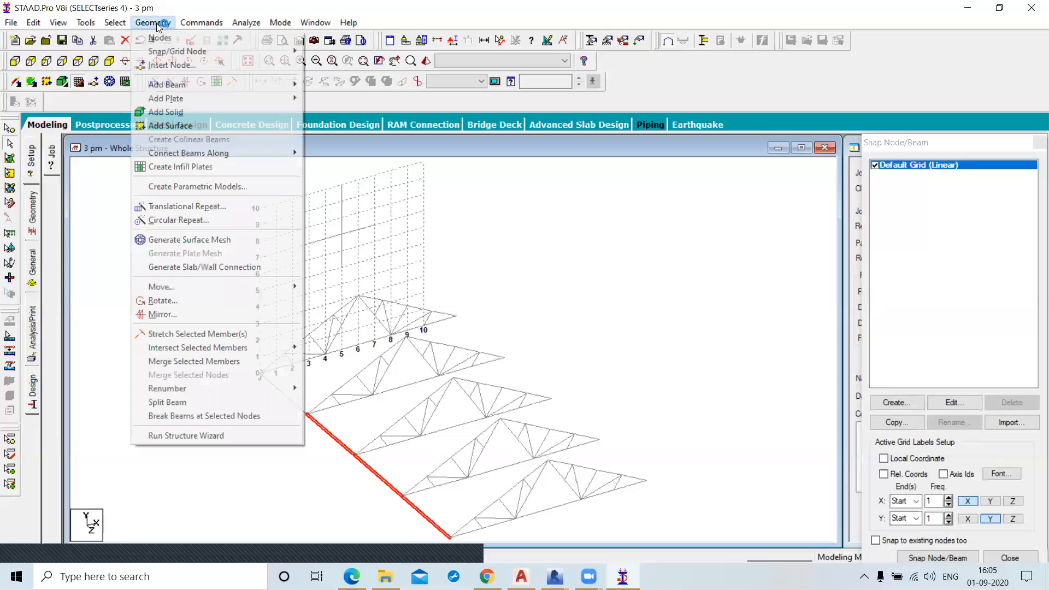
click(228, 362)
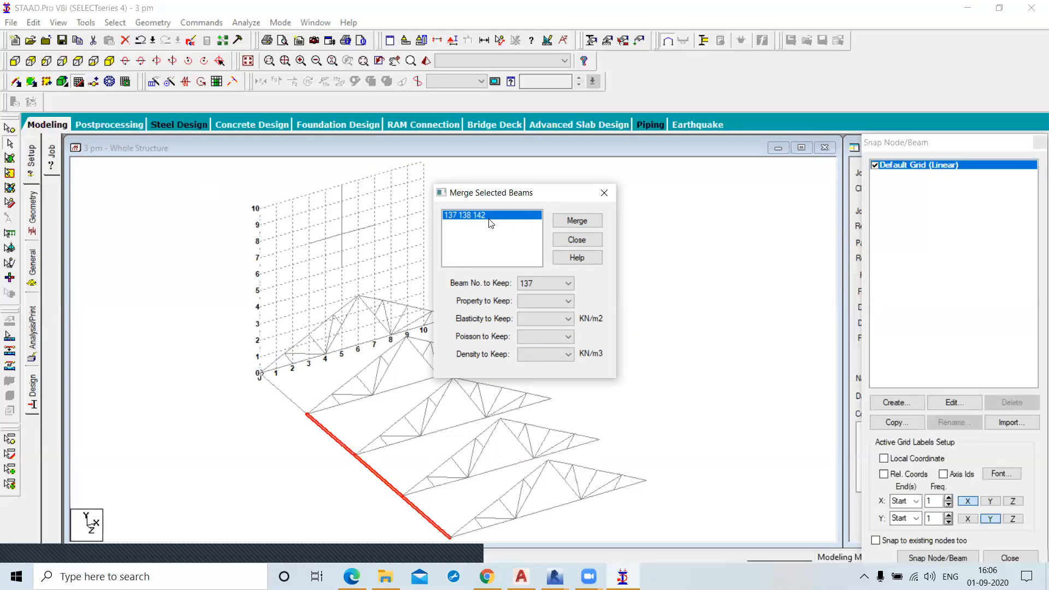
click(538, 283)
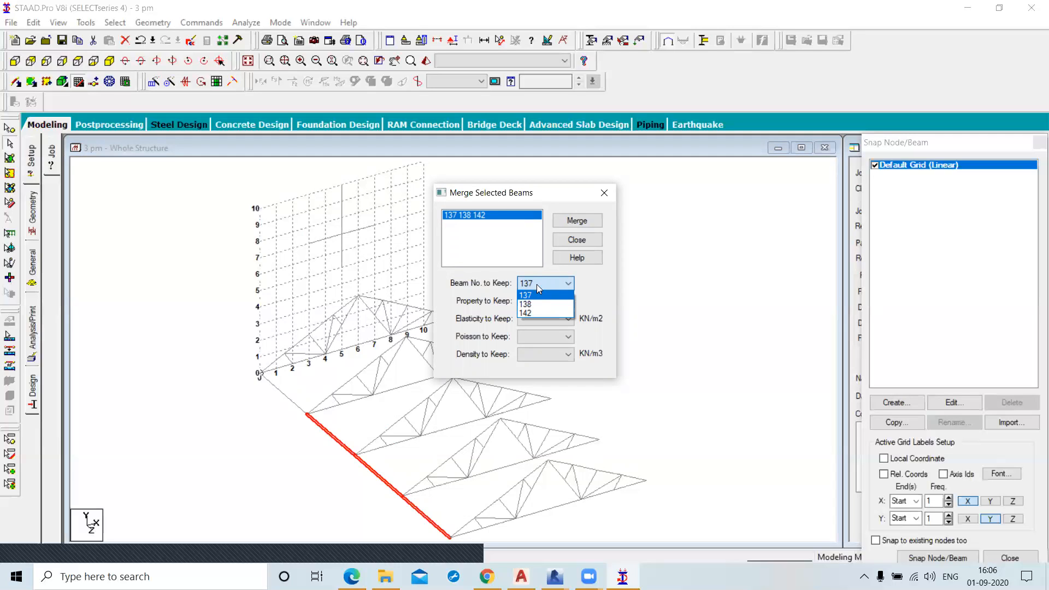
click(535, 295)
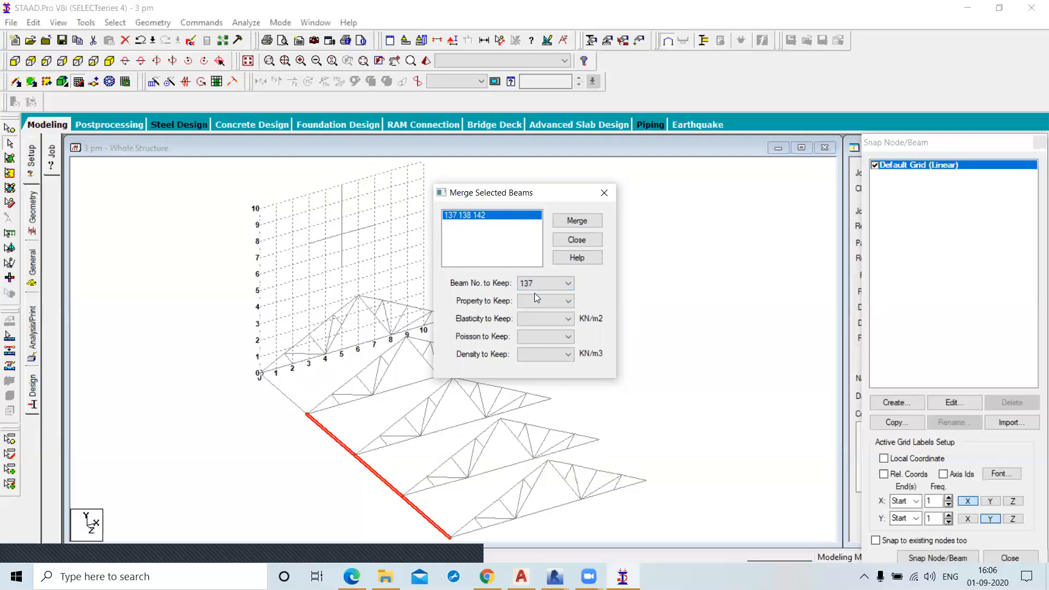
click(579, 221)
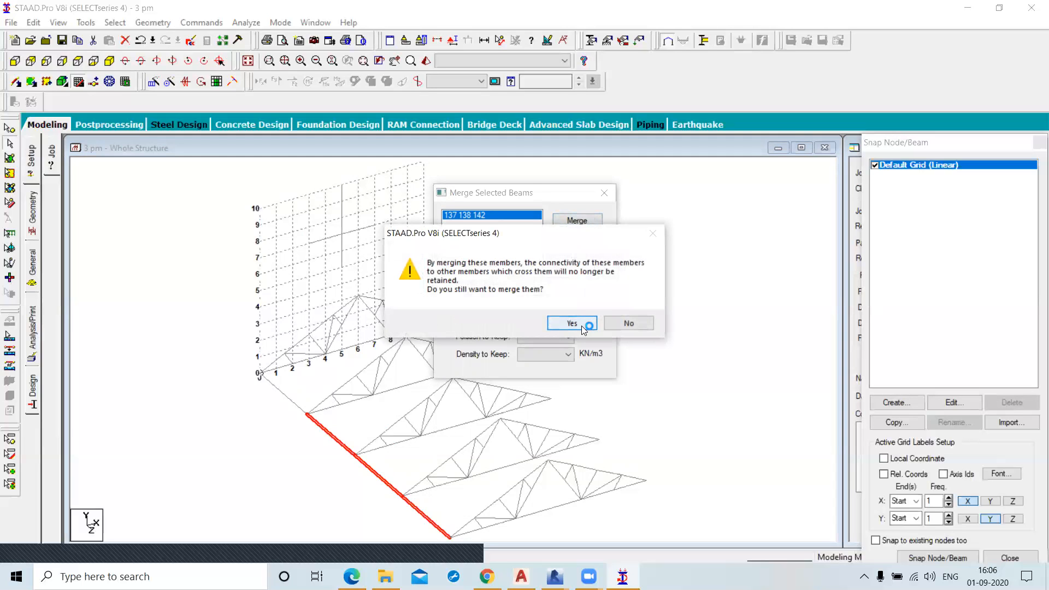
click(572, 324)
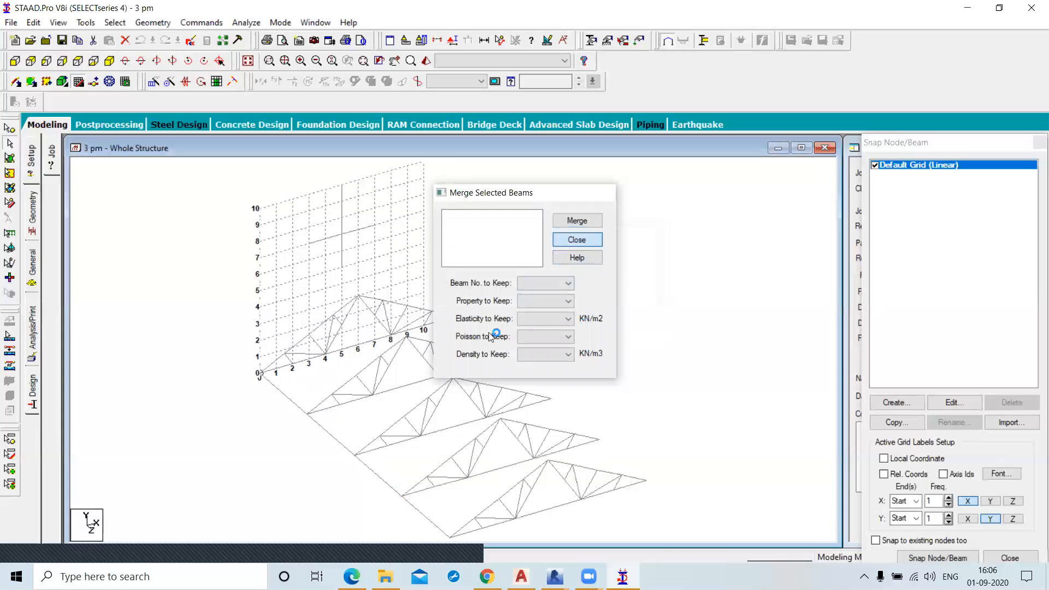
click(356, 457)
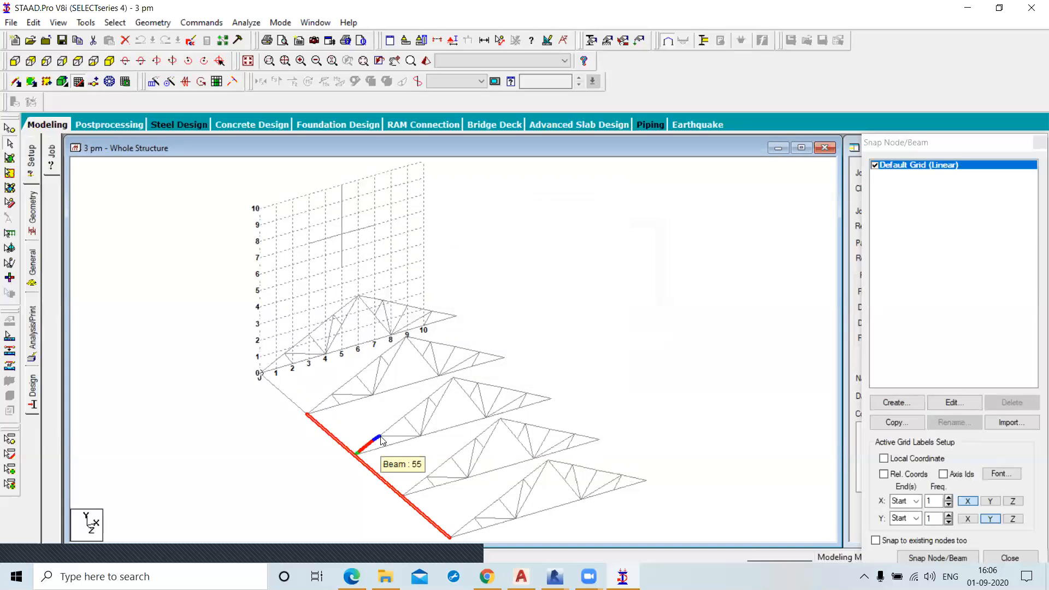
Merge the halves of the crossing grid beams back into one vertical and one horizontal member, keeping beams 140 and 141
click(342, 224)
click(342, 255)
ctrl+click(342, 216)
ctrl+click(328, 241)
ctrl+click(357, 235)
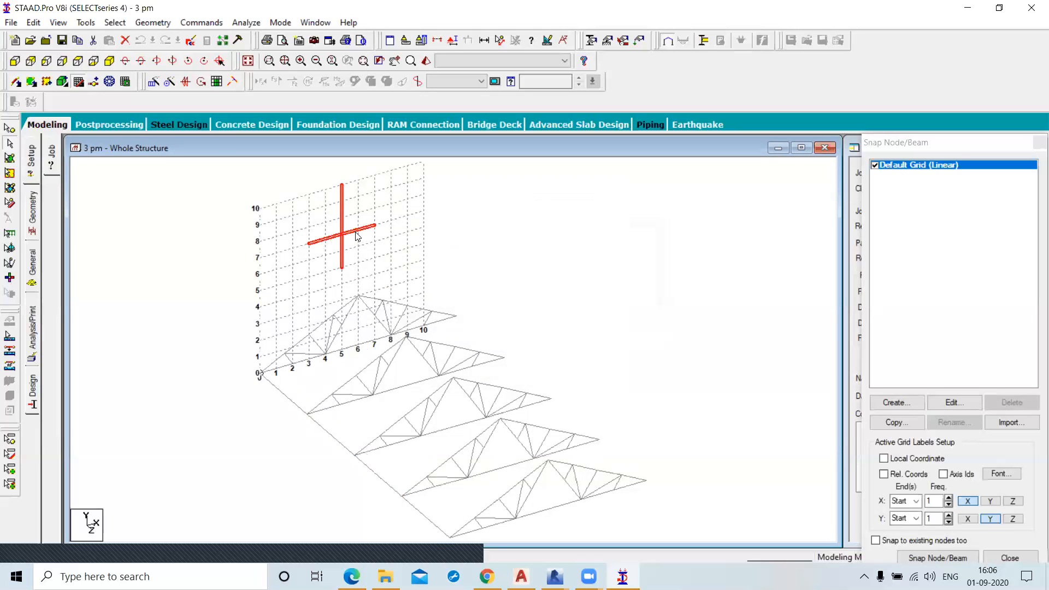
click(153, 23)
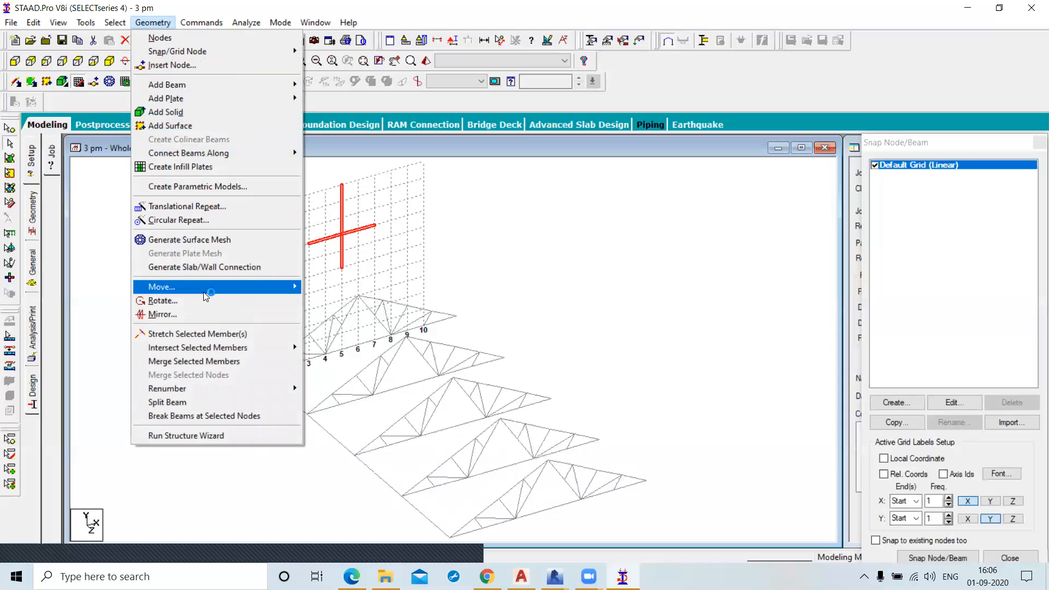
click(224, 361)
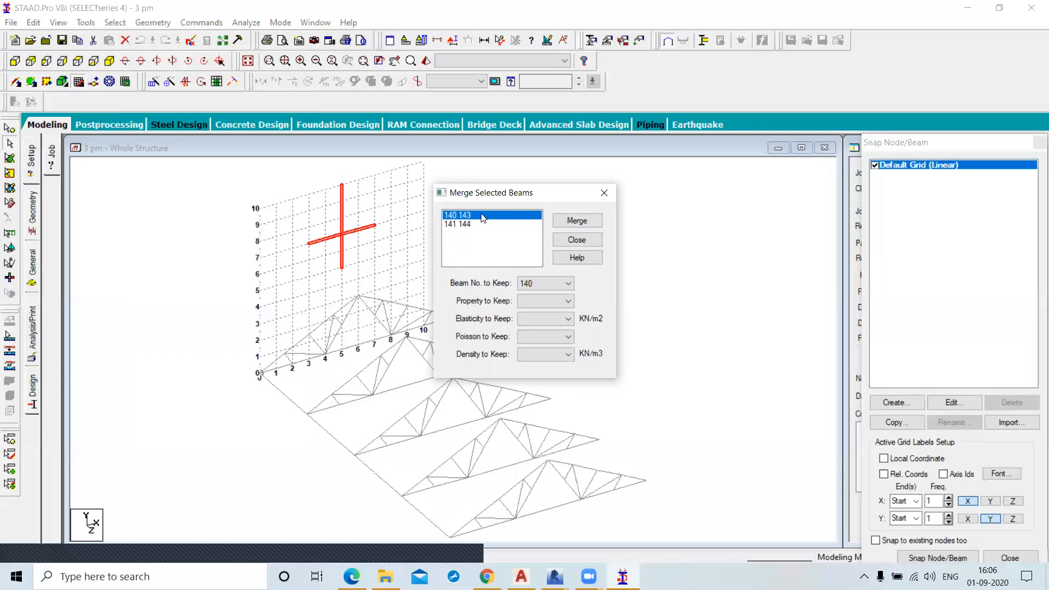
click(572, 220)
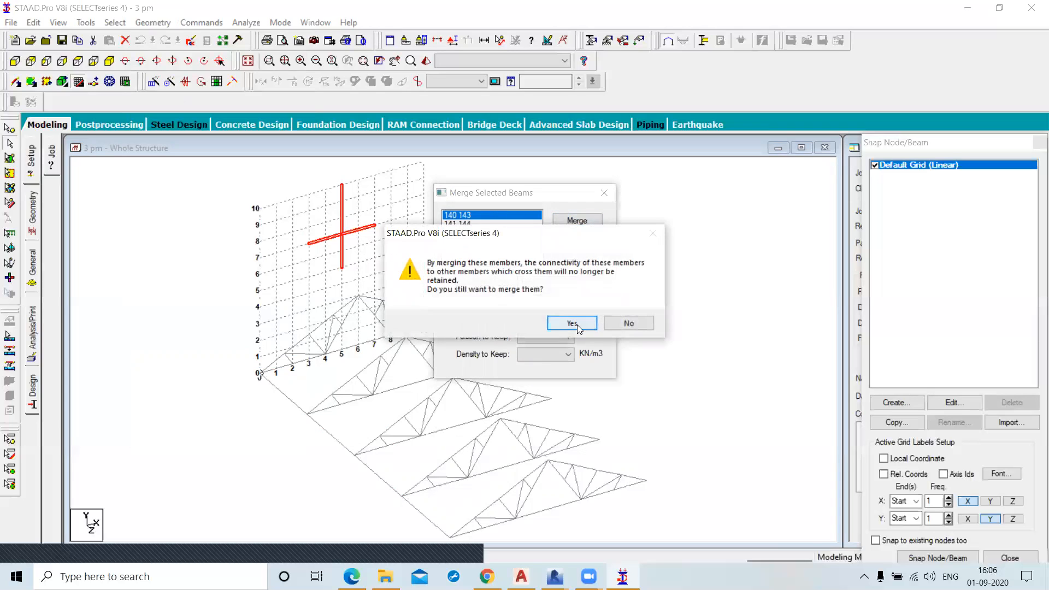
click(577, 325)
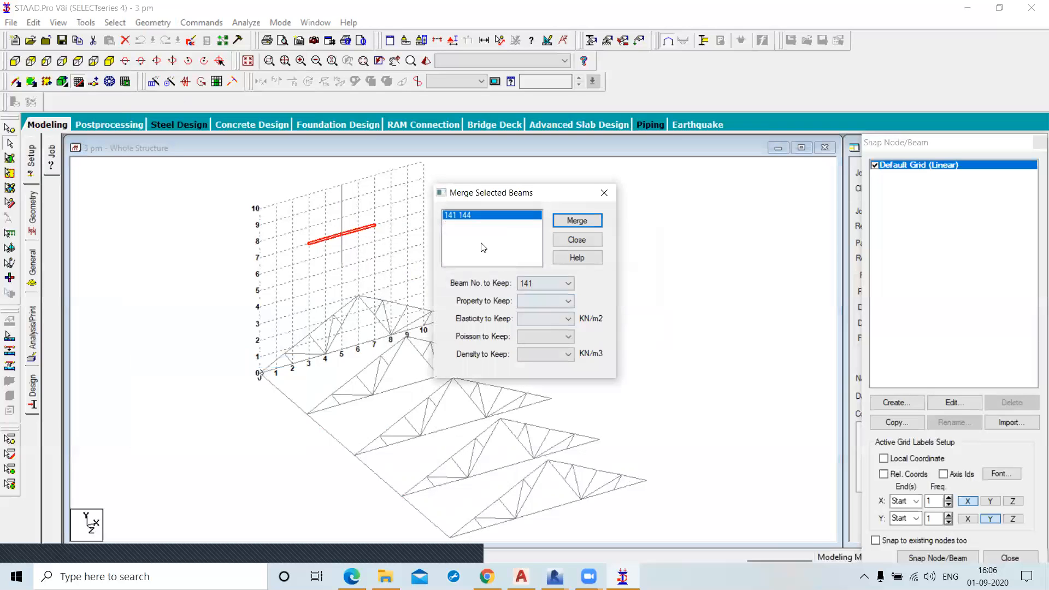
click(569, 224)
click(572, 323)
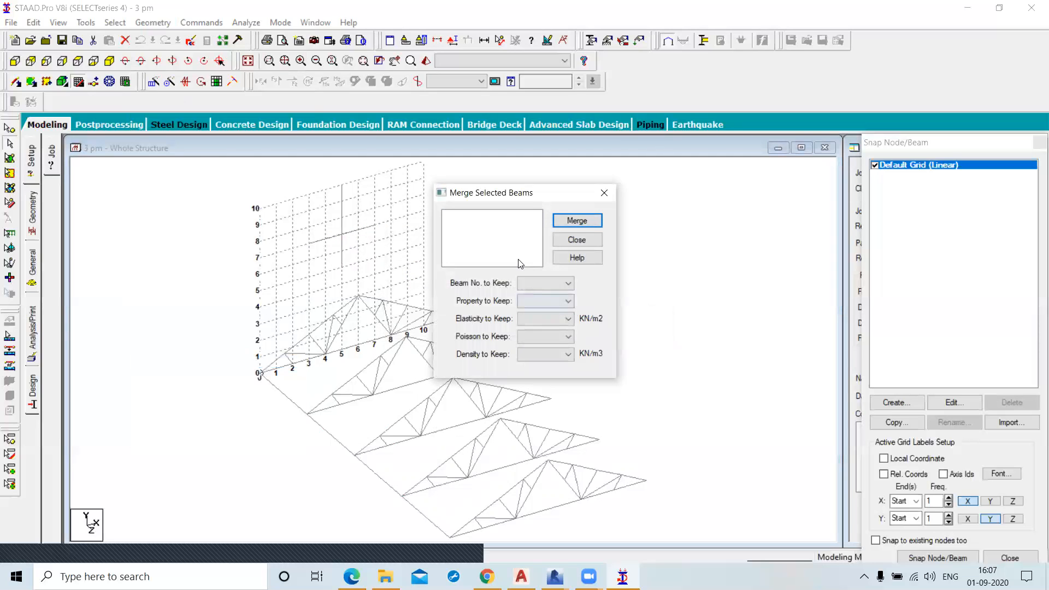
click(604, 193)
Check the crossing of the two merged grid beams for a leftover node, and let Auto Save save the file
click(343, 225)
click(9, 129)
drag(315, 223, 365, 247)
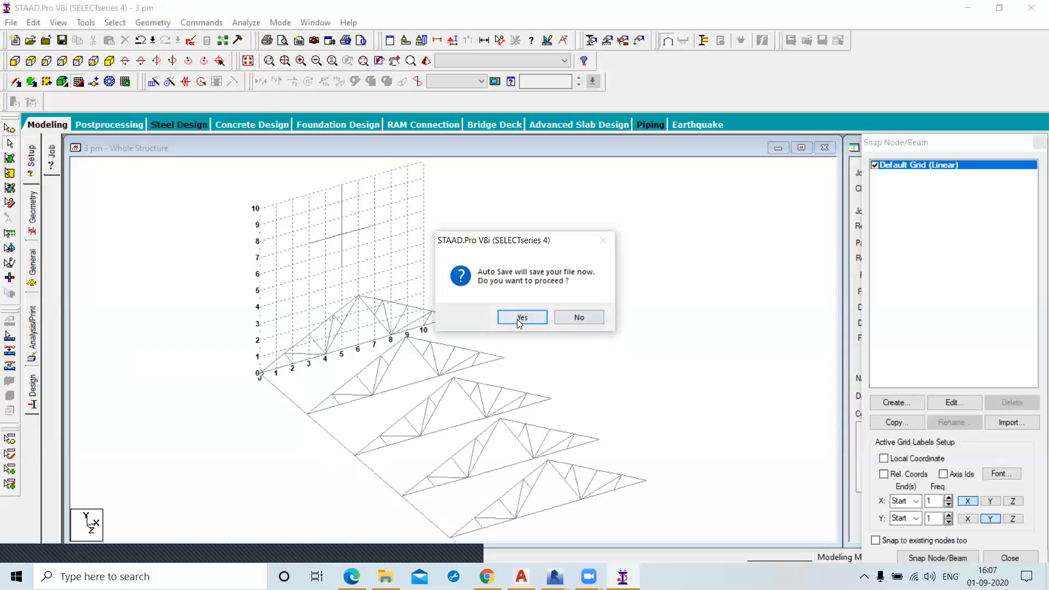
click(516, 319)
click(441, 306)
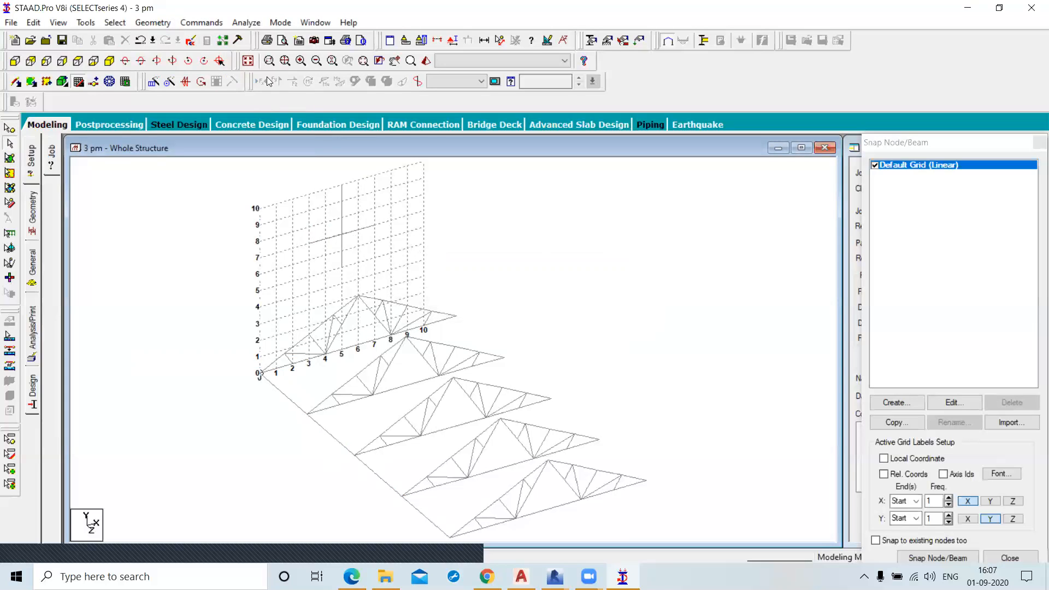
click(162, 24)
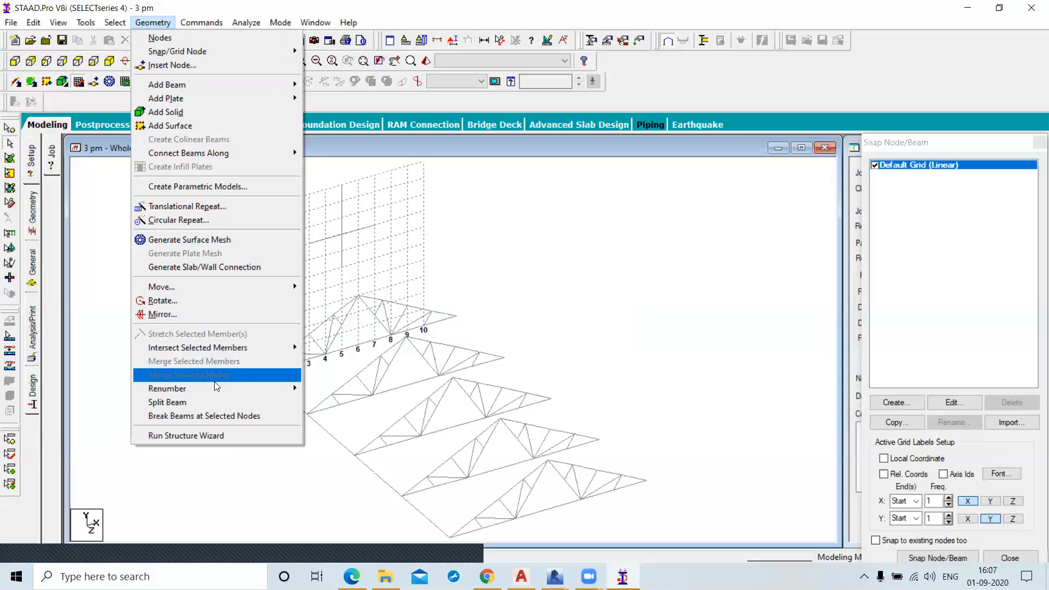
mouse_move(210, 384)
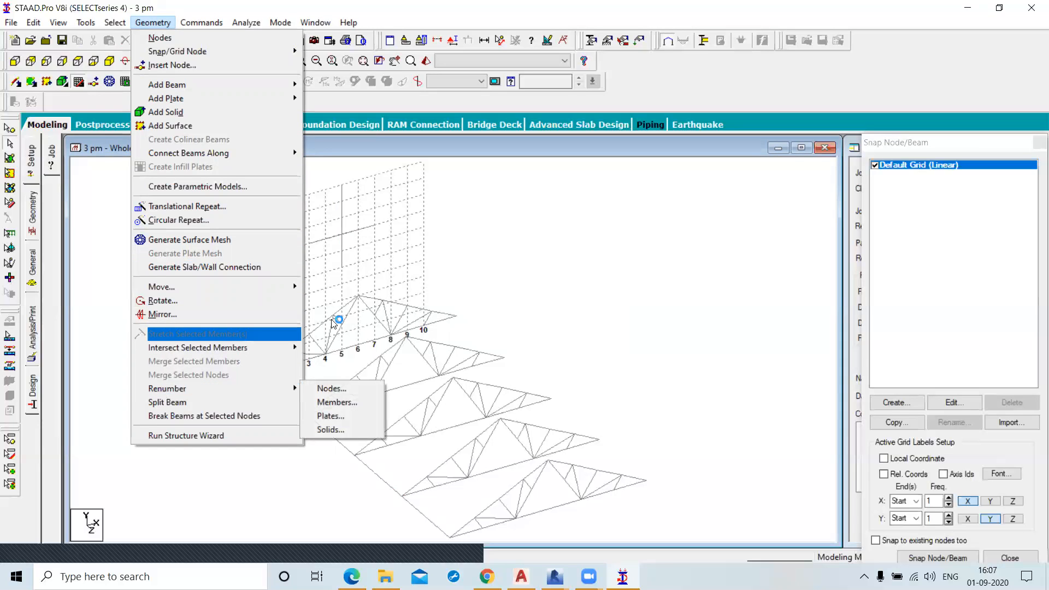
click(97, 264)
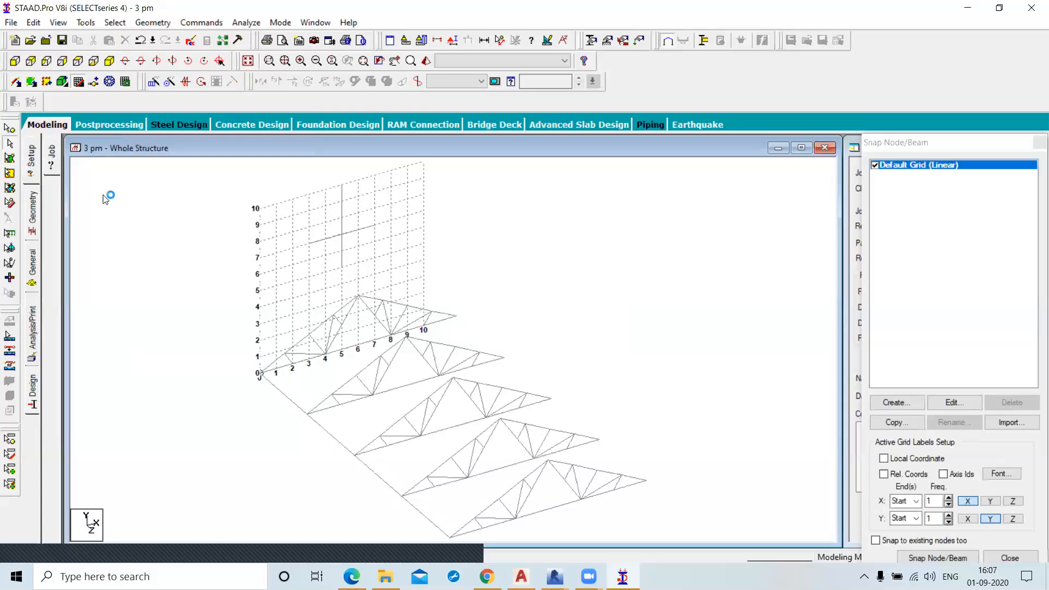
Draw a short sloping beam on the grid from X 8, Y 4 to X 10, Y 3
click(78, 81)
click(79, 82)
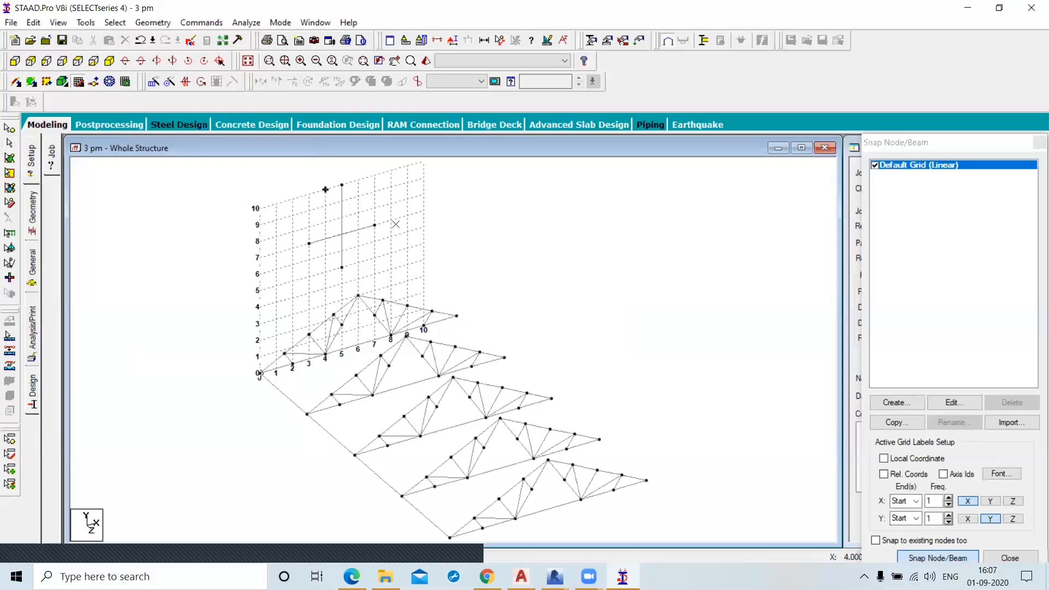
click(391, 269)
click(423, 277)
Merge the short sloping beam's upper end node with the horizontal grid beam's end node at X 7, Y 7, keeping node 79
click(9, 128)
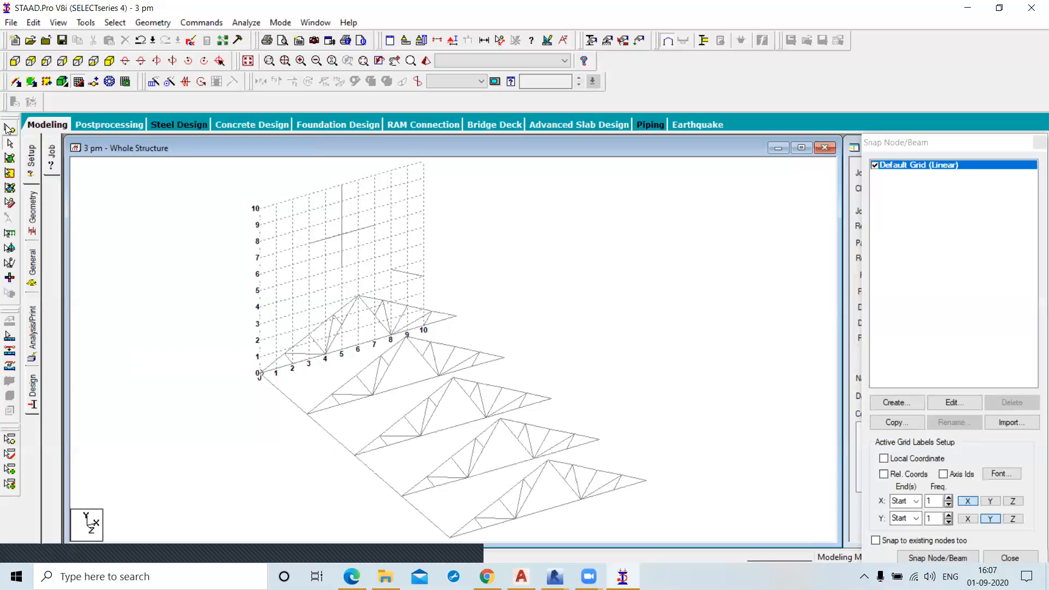
click(374, 226)
click(391, 270)
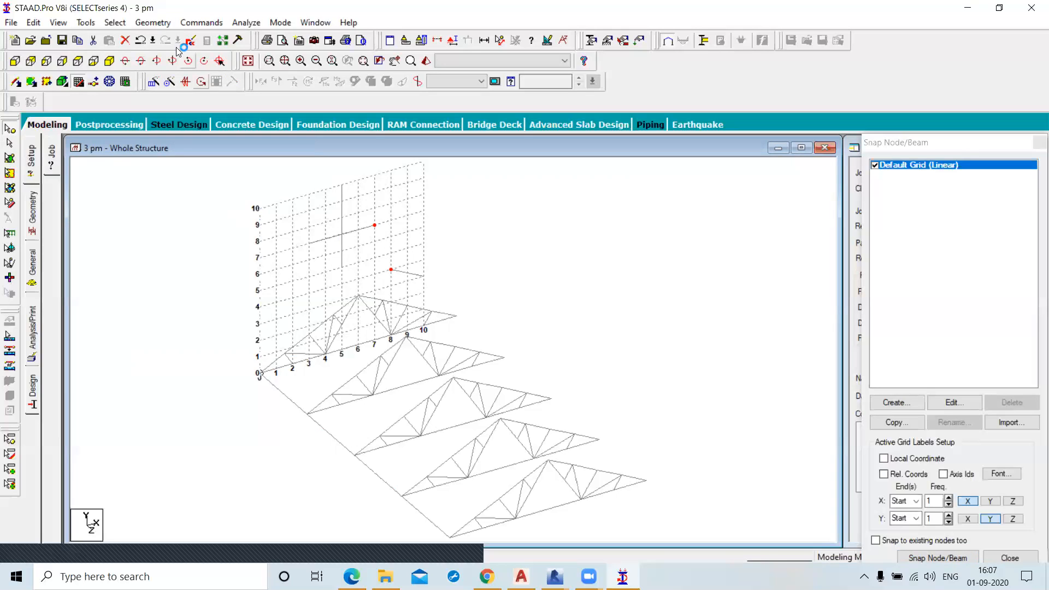
click(159, 23)
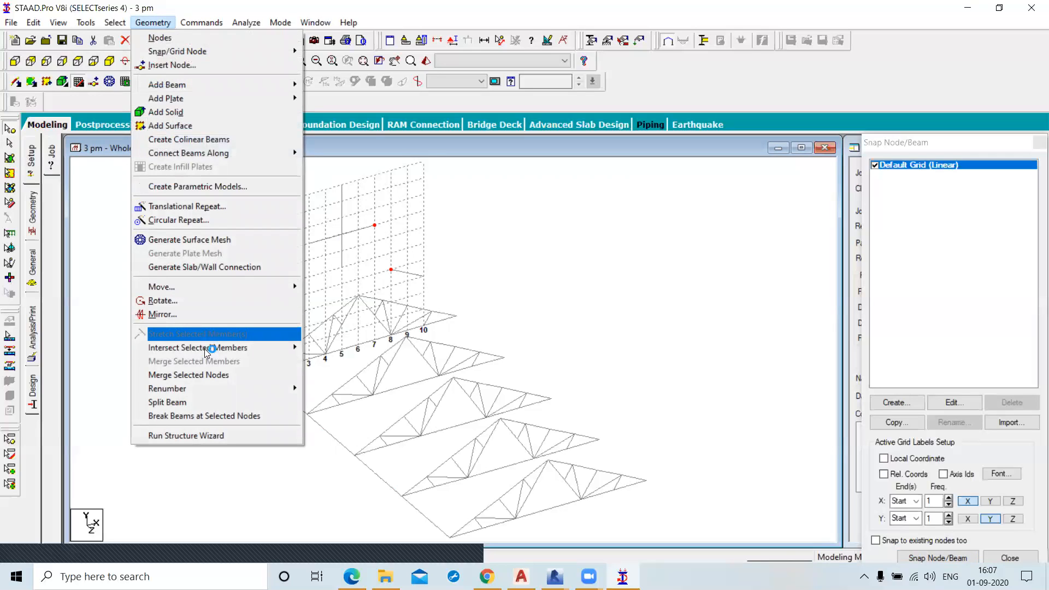
click(191, 375)
click(544, 275)
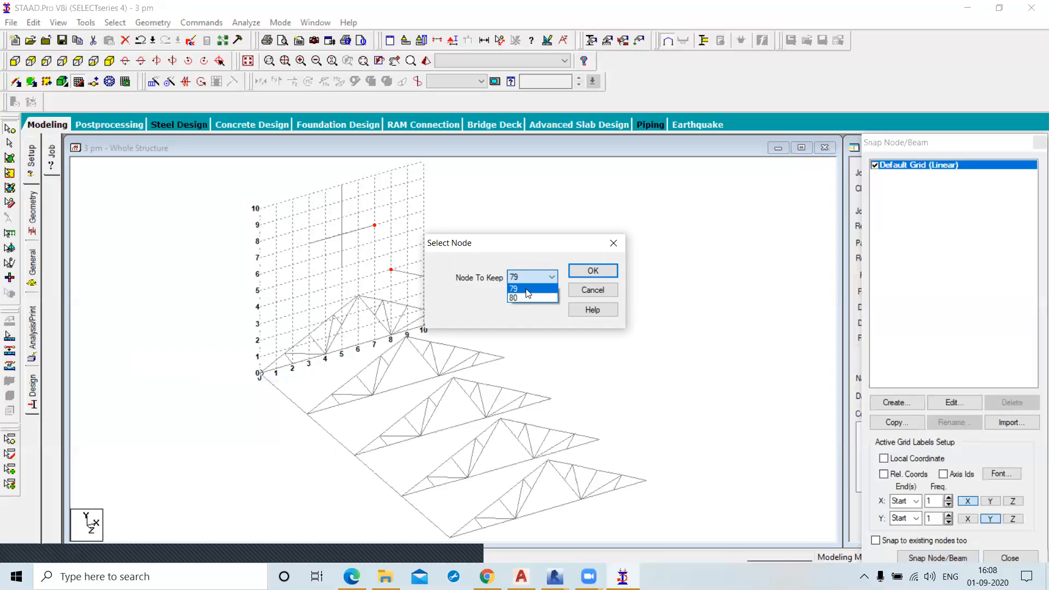
key(Escape)
click(534, 299)
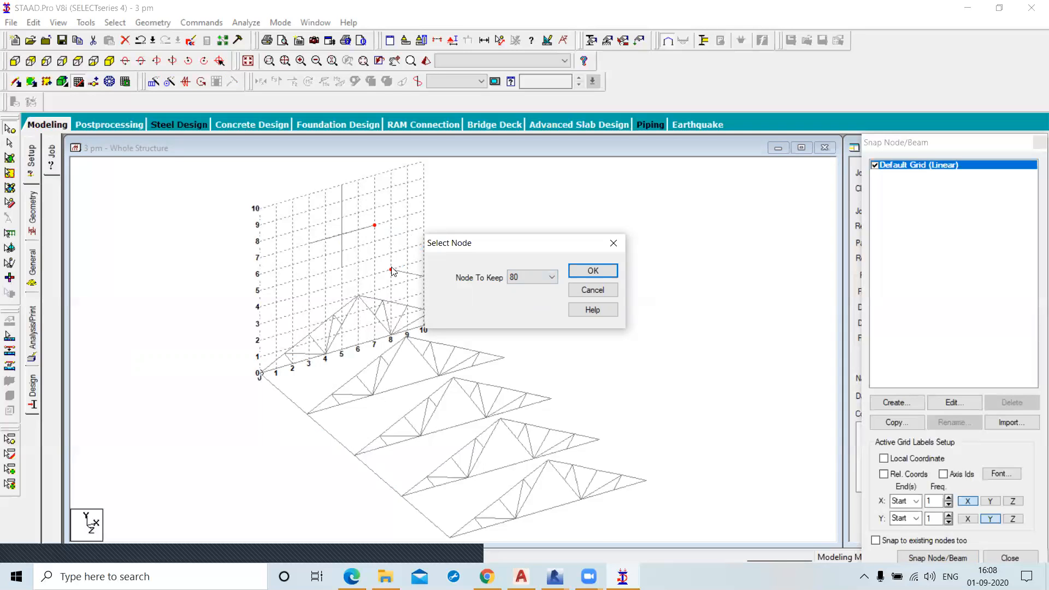
click(531, 277)
click(525, 298)
click(593, 271)
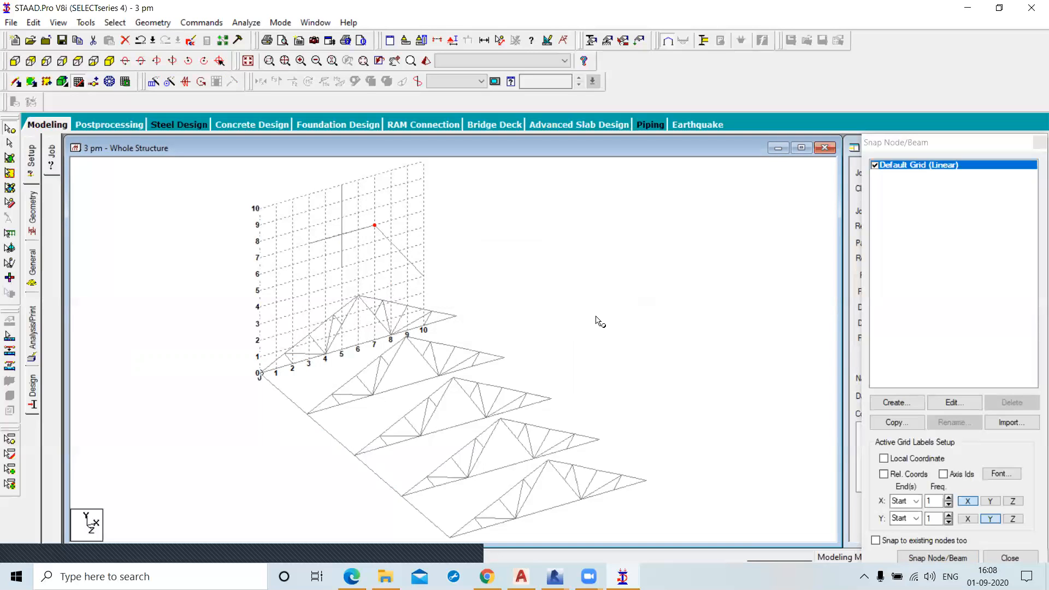
Merge the eave end nodes of the first and second trusses on the side away from the edge beams, keeping node 3
click(581, 319)
click(457, 317)
ctrl+click(504, 358)
click(153, 22)
click(222, 374)
click(547, 277)
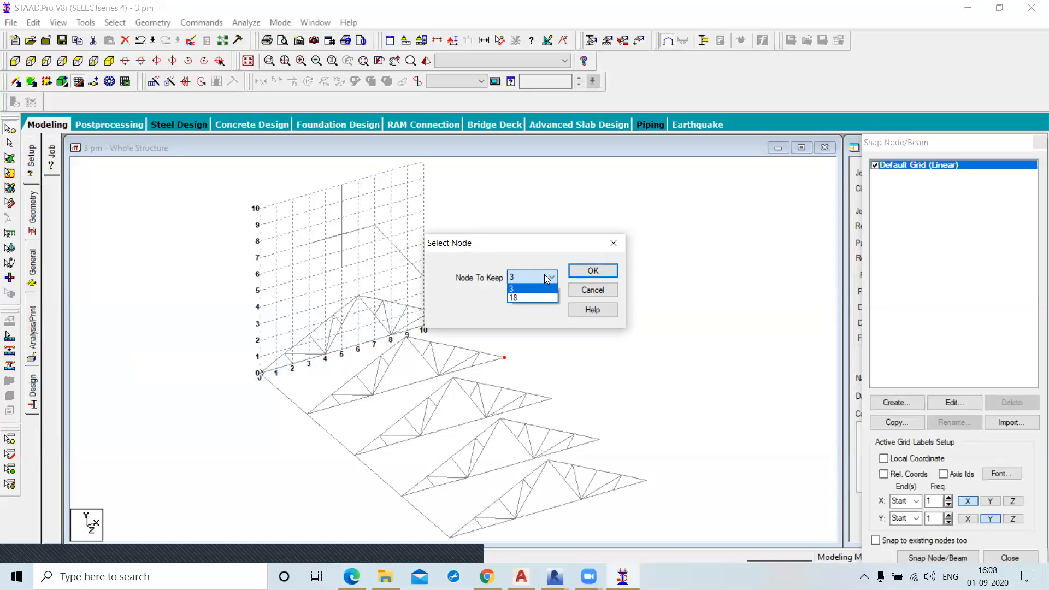
click(529, 290)
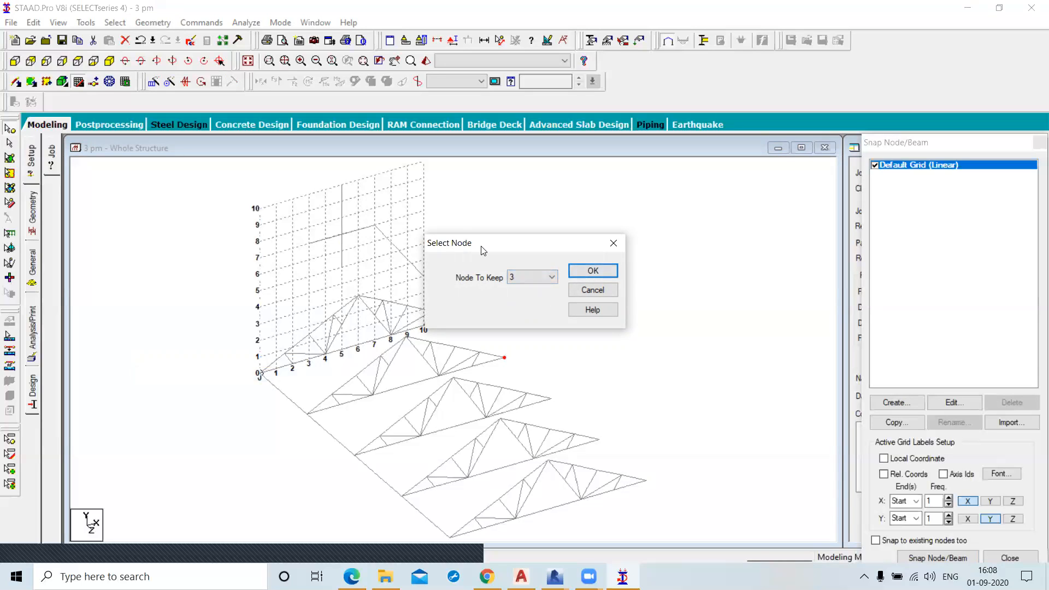
drag(483, 251, 563, 205)
click(681, 226)
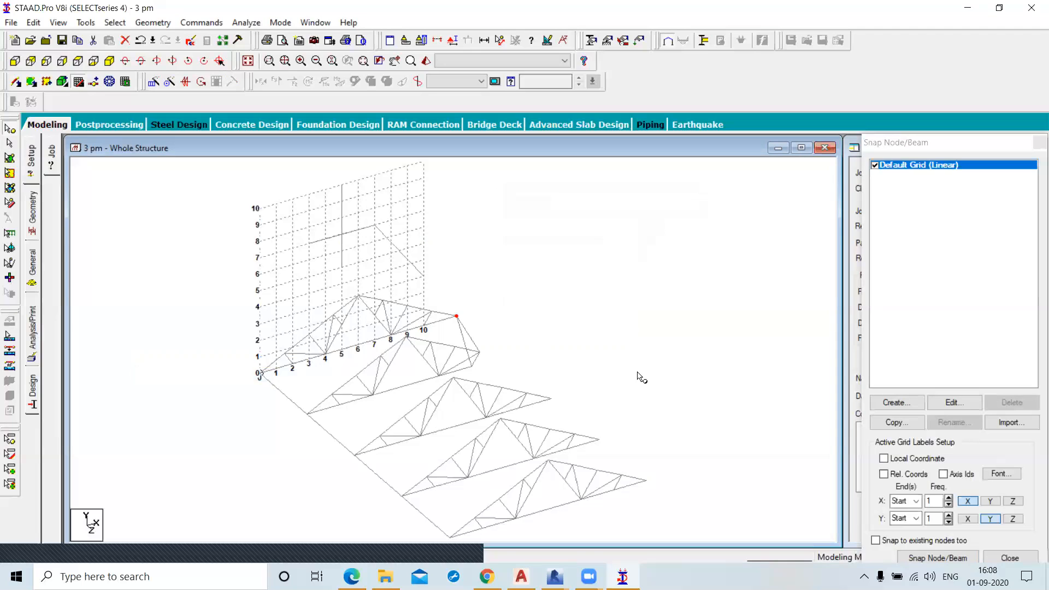
Undo the last merge of the eave end nodes and display the beam numbers on the whole structure
key(ctrl+z)
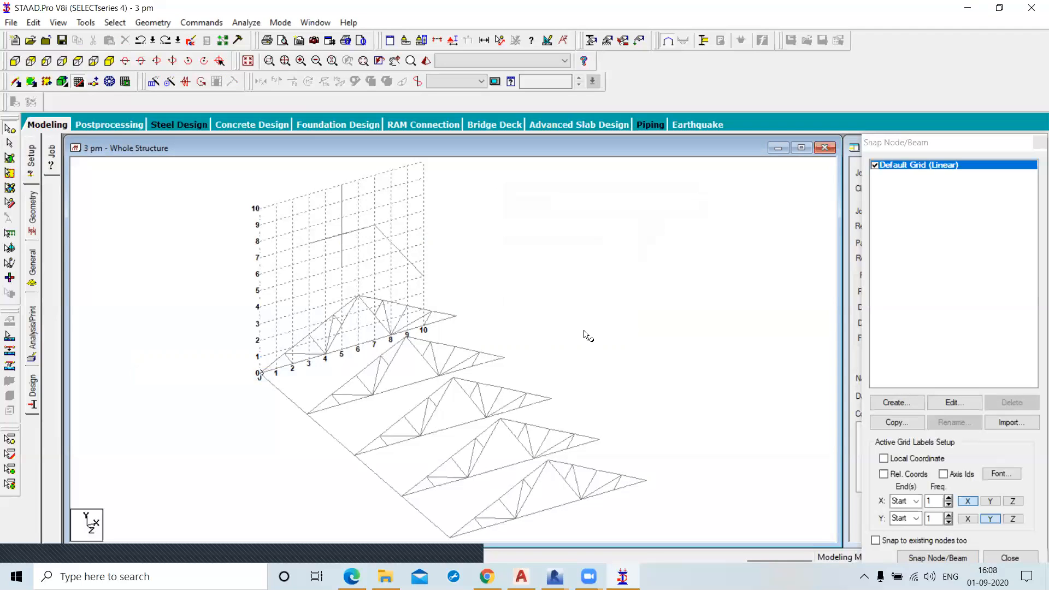
click(147, 23)
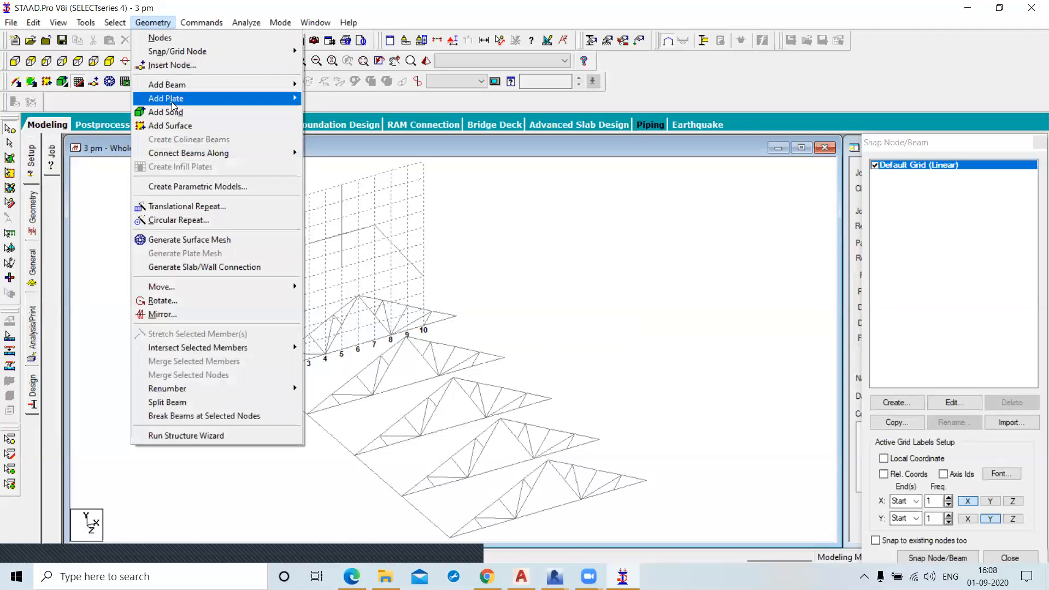
mouse_move(185, 388)
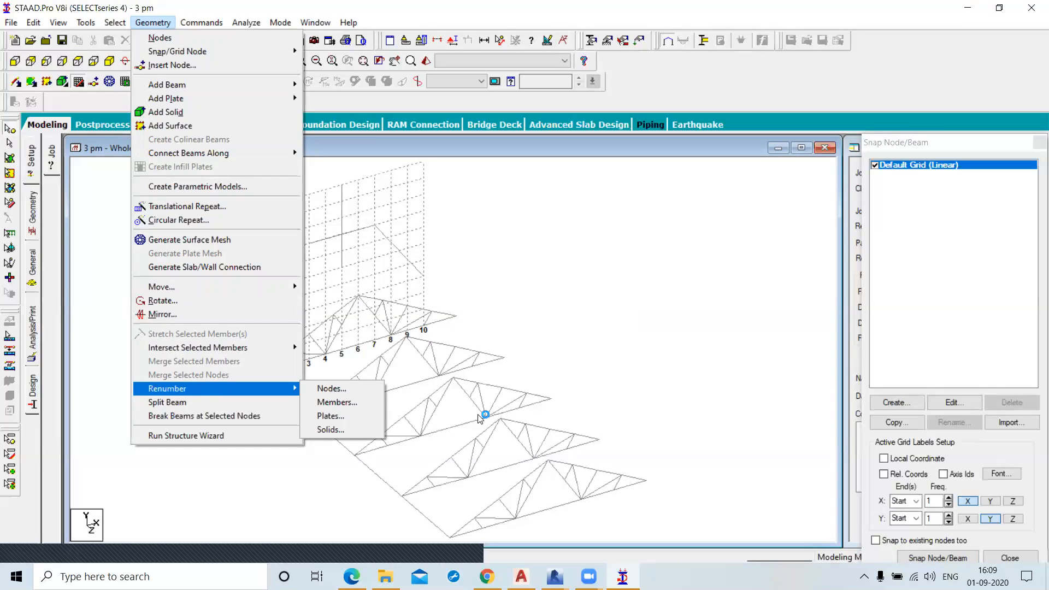
click(678, 335)
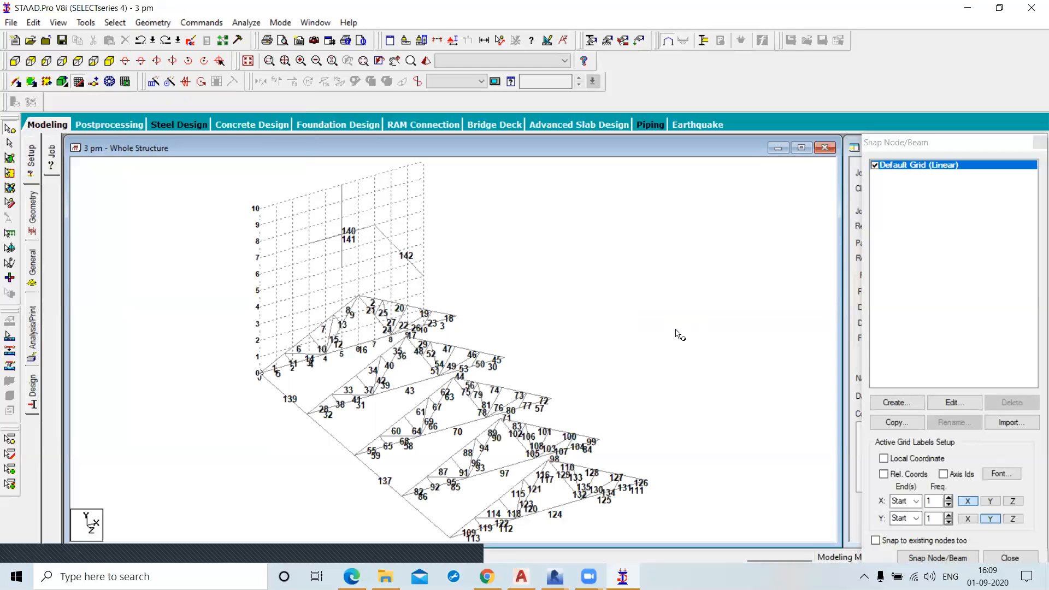
Close the Snap Node/Beam grid settings and open the beam geometry page with its node and beam tables
scroll(506, 479, up, 3)
middle_drag(507, 479, 504, 349)
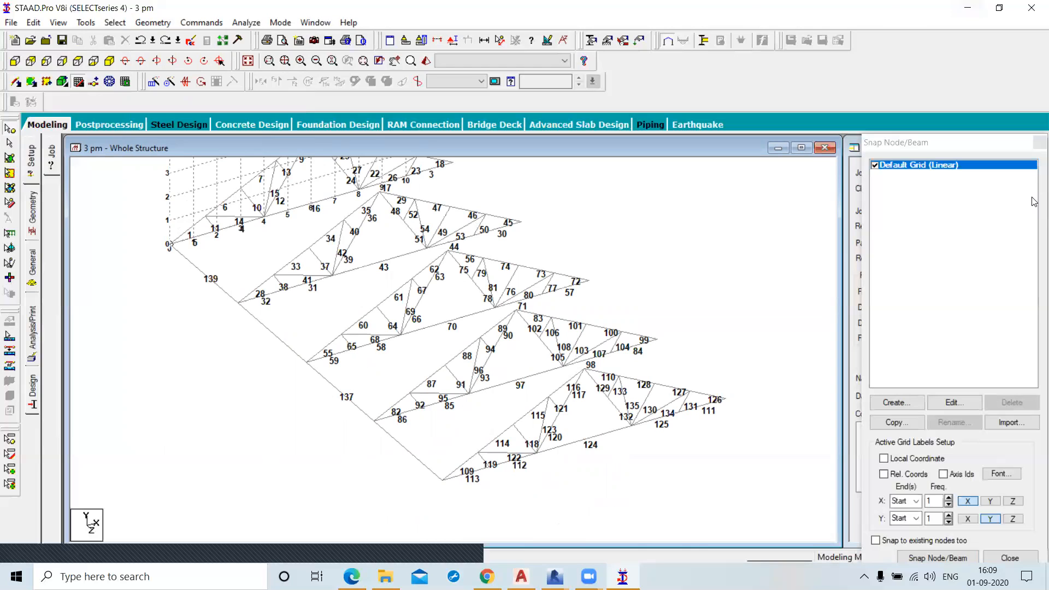
click(1040, 143)
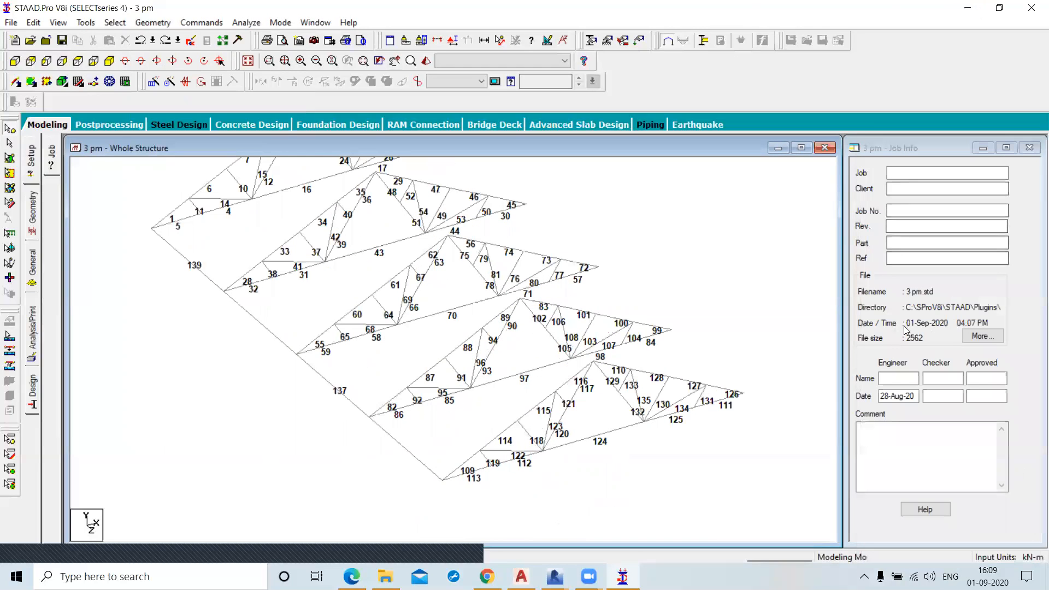
click(34, 218)
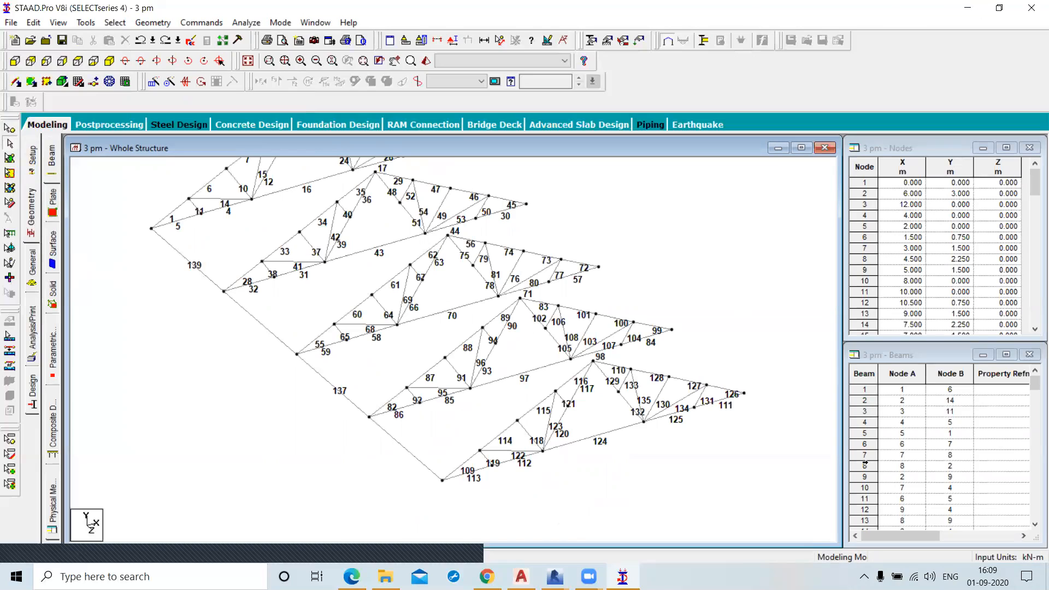
Read through the Beams table to the last row and compare it with the model, checking the beam numbering for gaps
scroll(867, 487, down, 1)
scroll(867, 487, down, 2)
scroll(867, 487, down, 2)
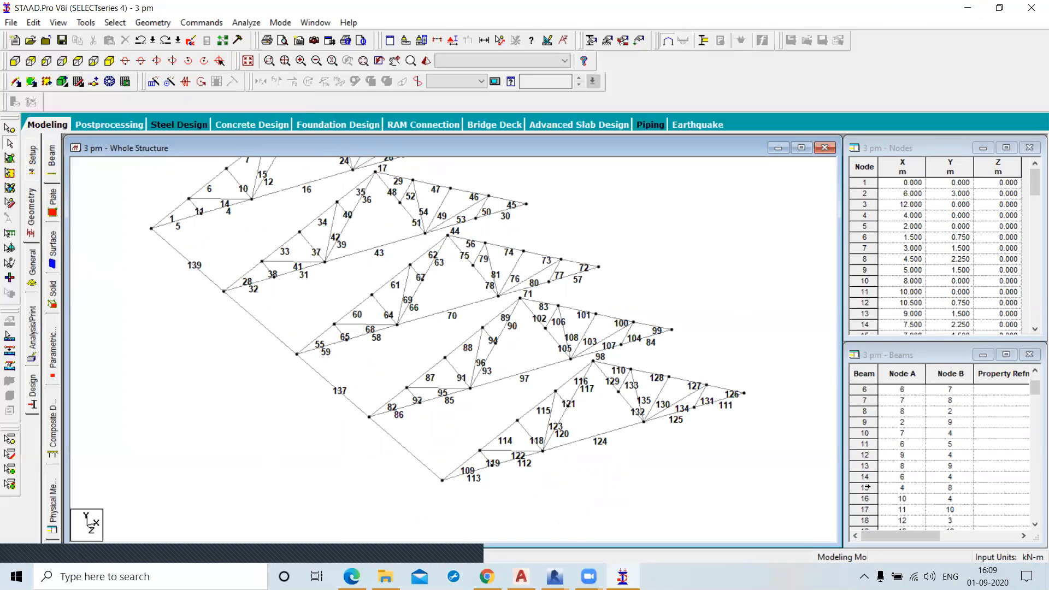
scroll(867, 487, down, 5)
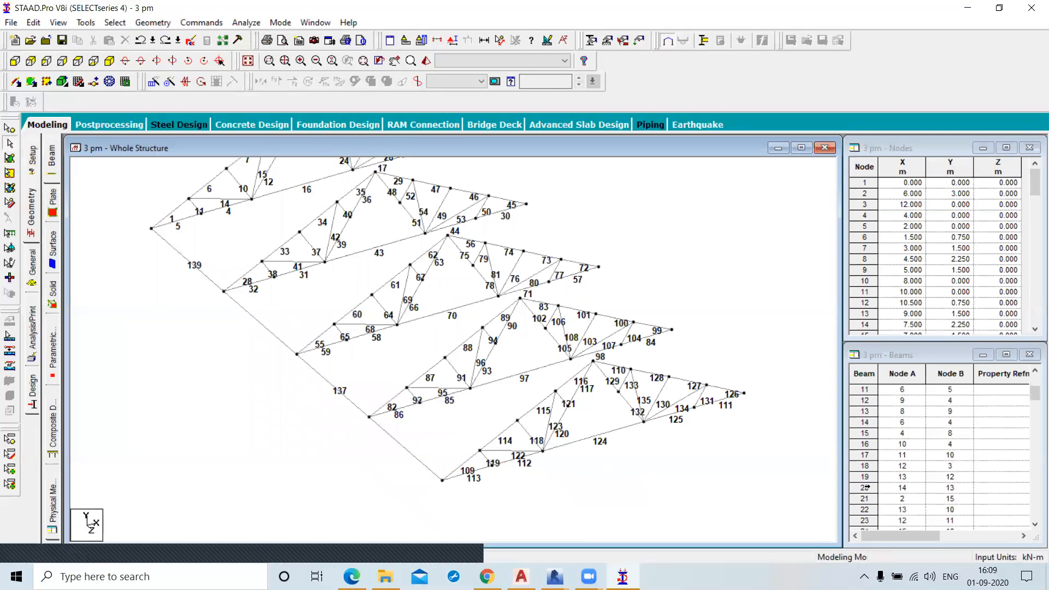
scroll(868, 511, down, 5)
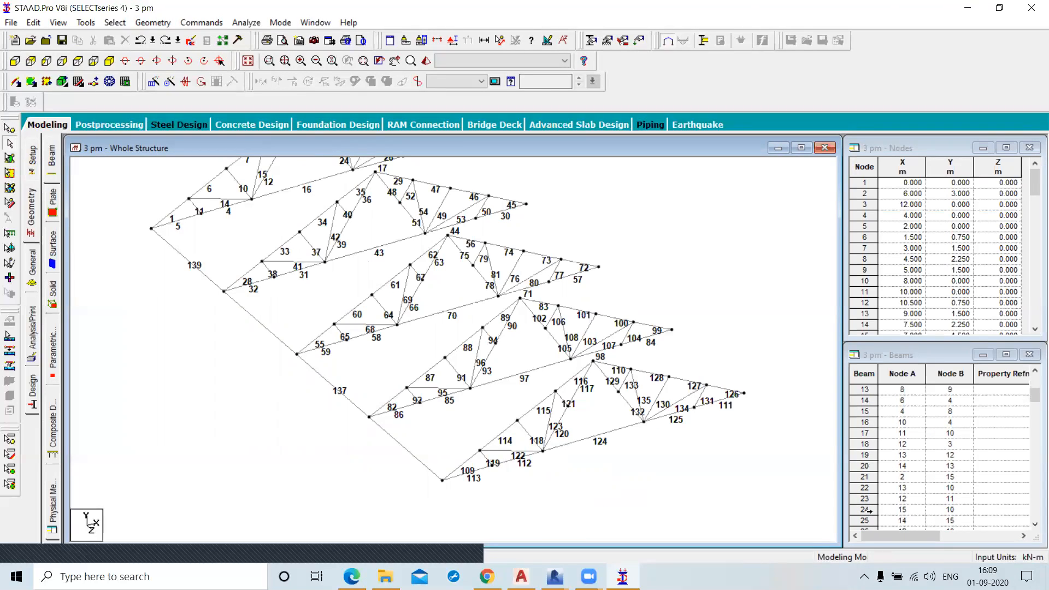
scroll(868, 514, down, 7)
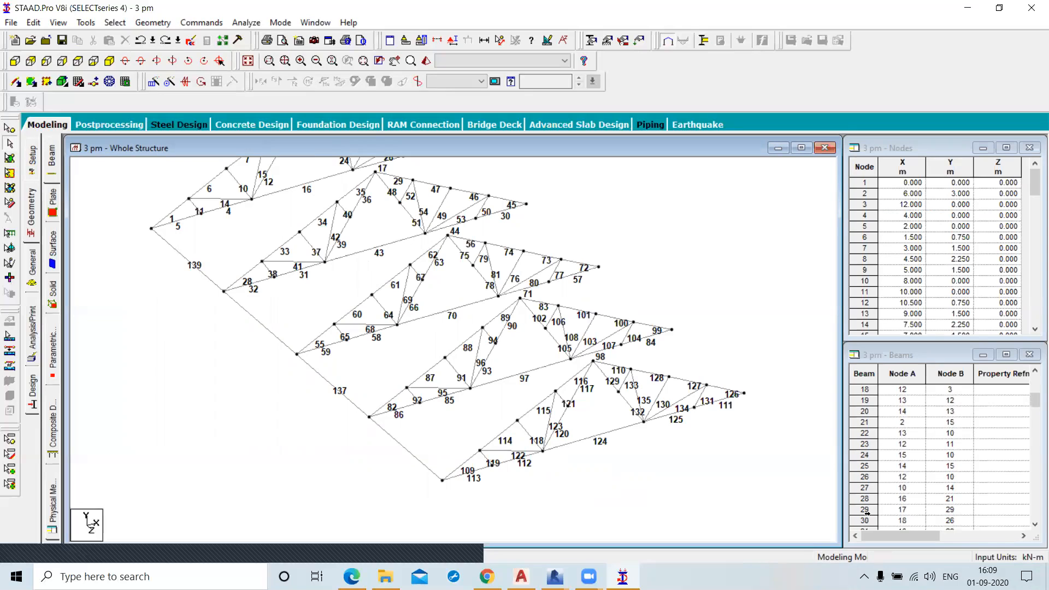
scroll(868, 513, down, 12)
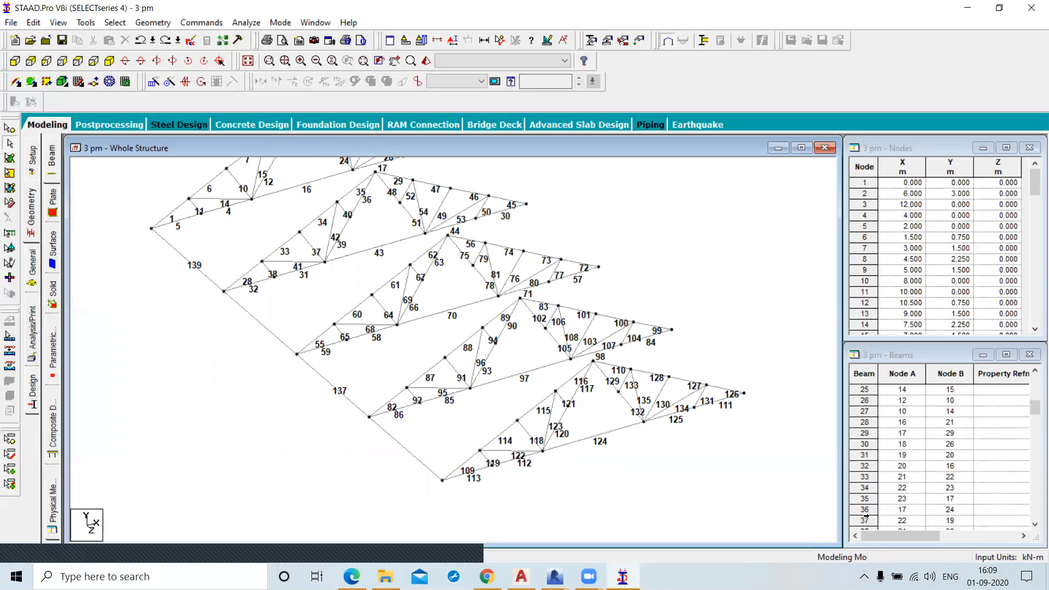
drag(1035, 417, 1035, 513)
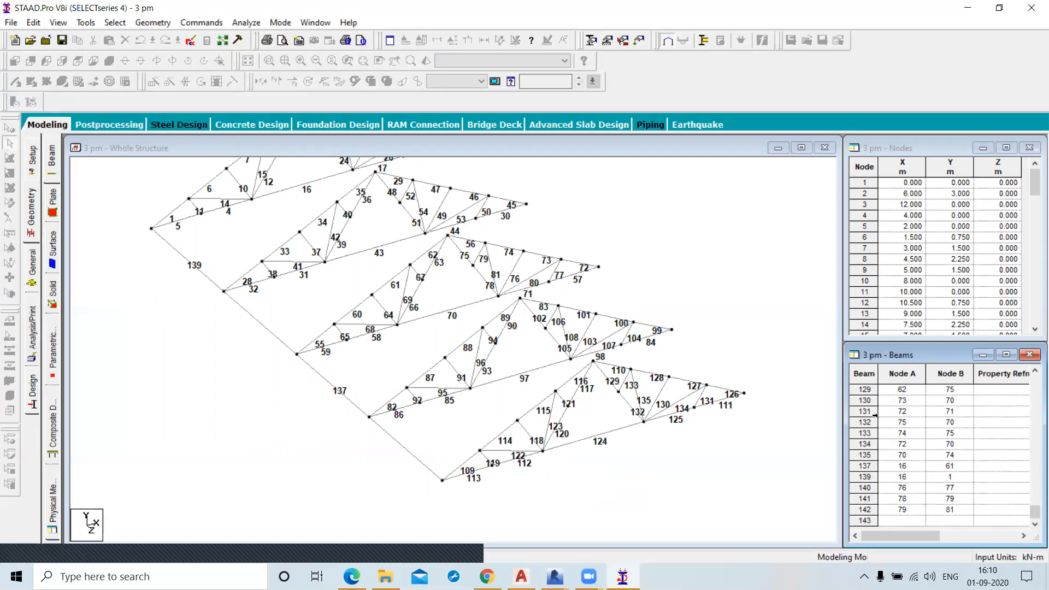
scroll(875, 403, up, 1)
scroll(875, 403, up, 1)
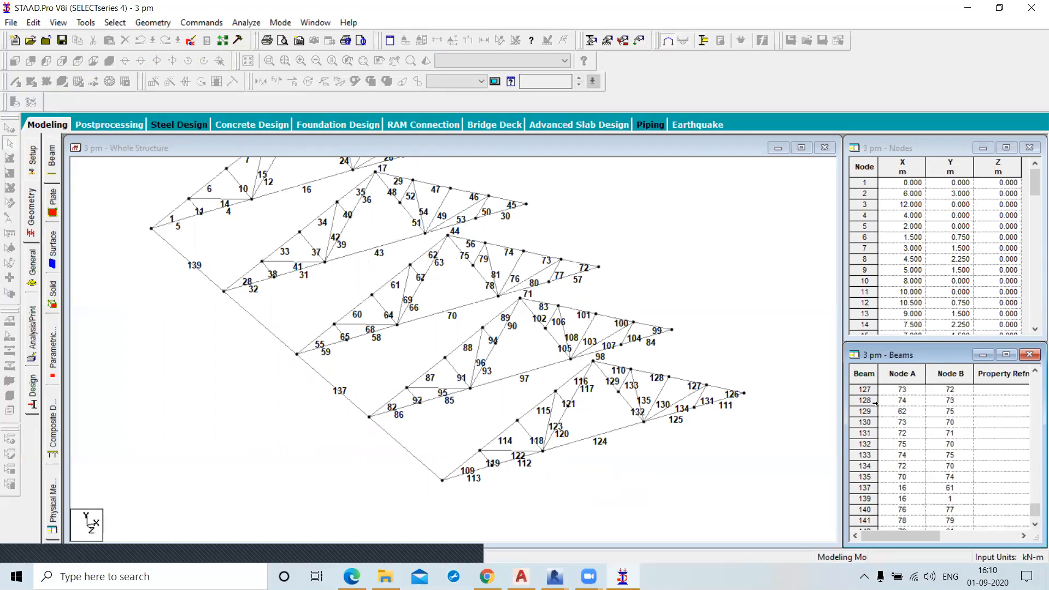
scroll(875, 403, up, 1)
scroll(875, 403, up, 2)
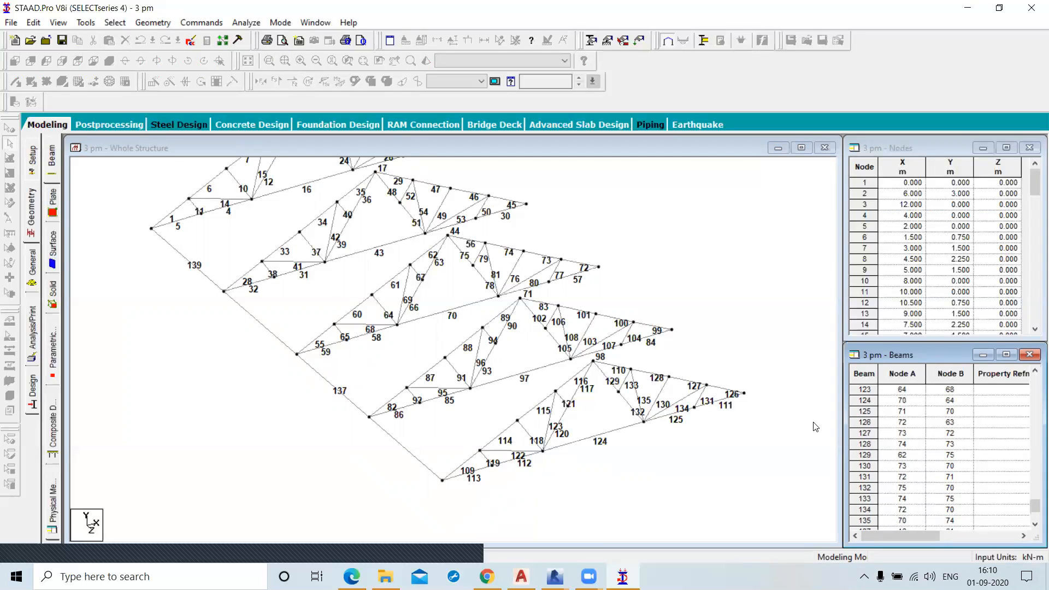
scroll(901, 437, down, 5)
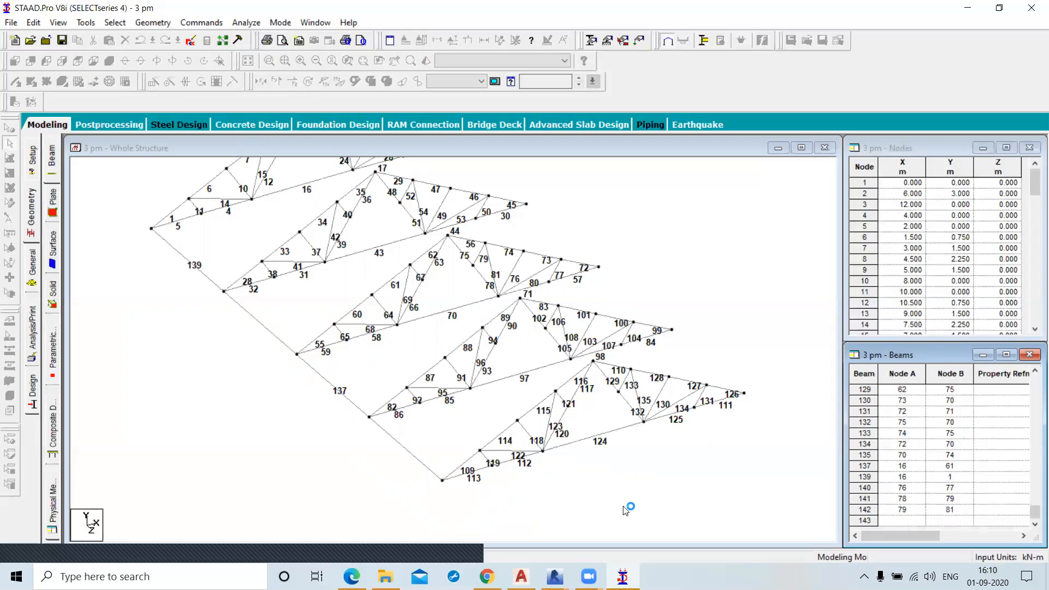
click(629, 493)
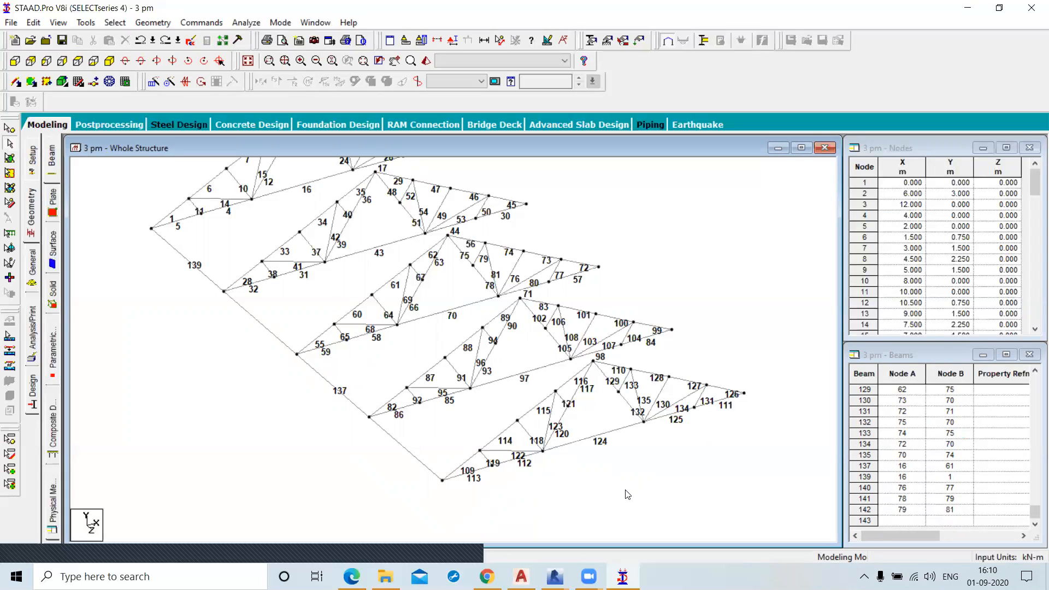
scroll(518, 421, down, 1)
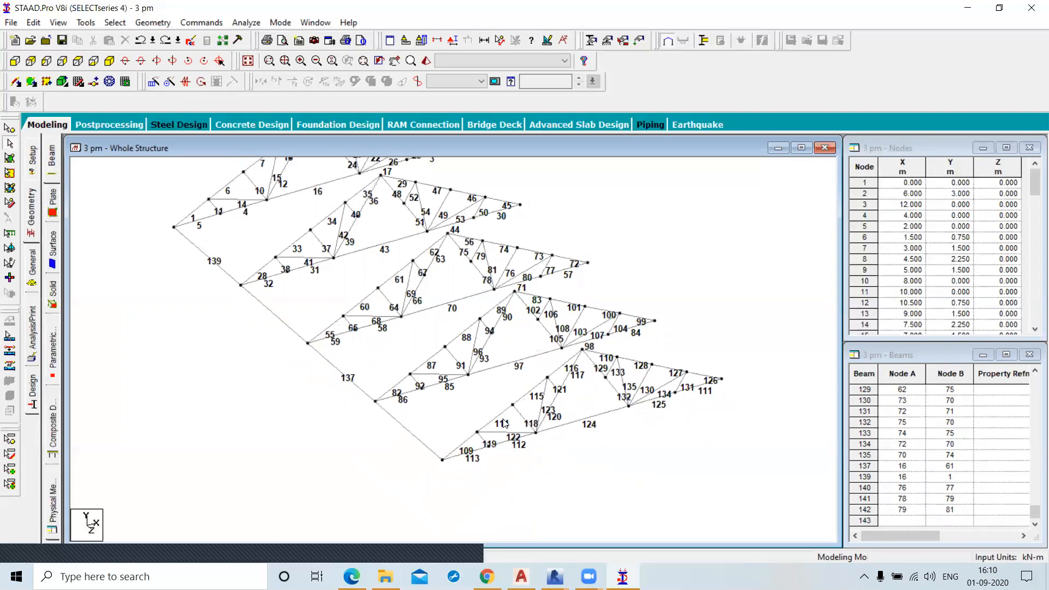
scroll(630, 471, down, 1)
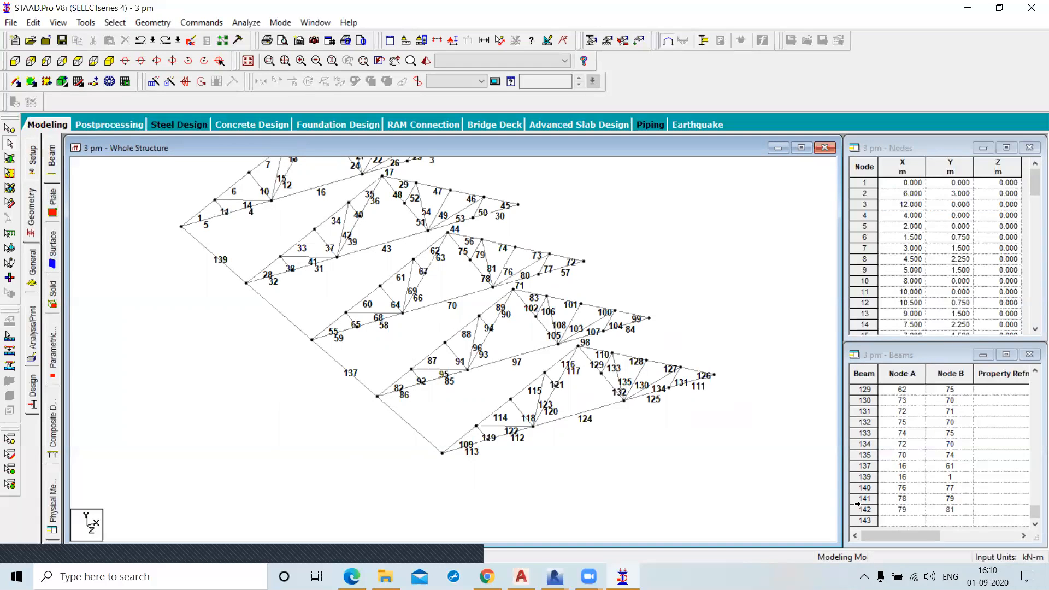
scroll(525, 414, down, 5)
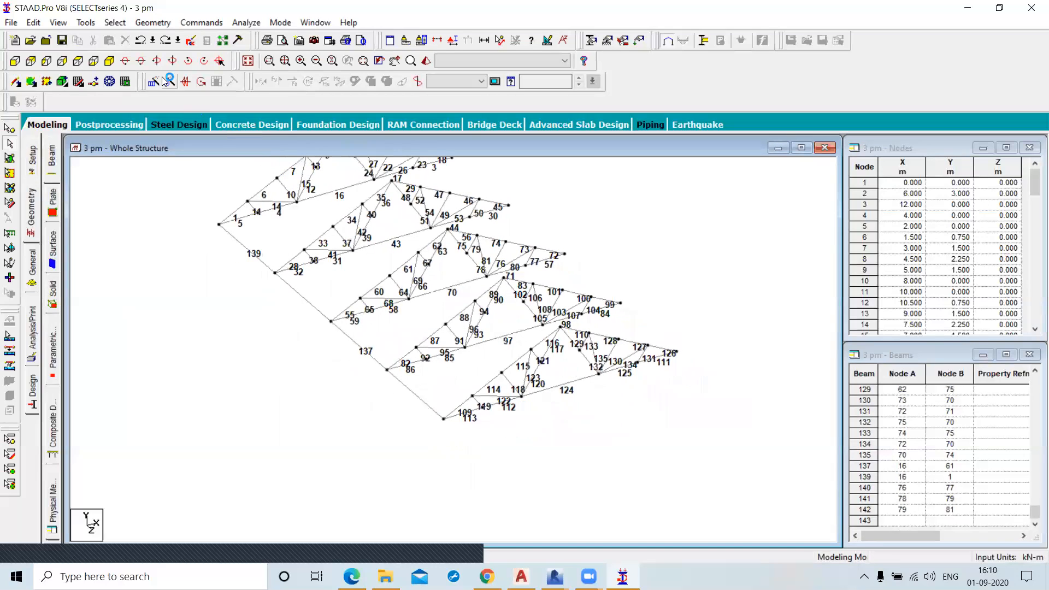
Try to renumber the members with nothing selected in the model
click(153, 23)
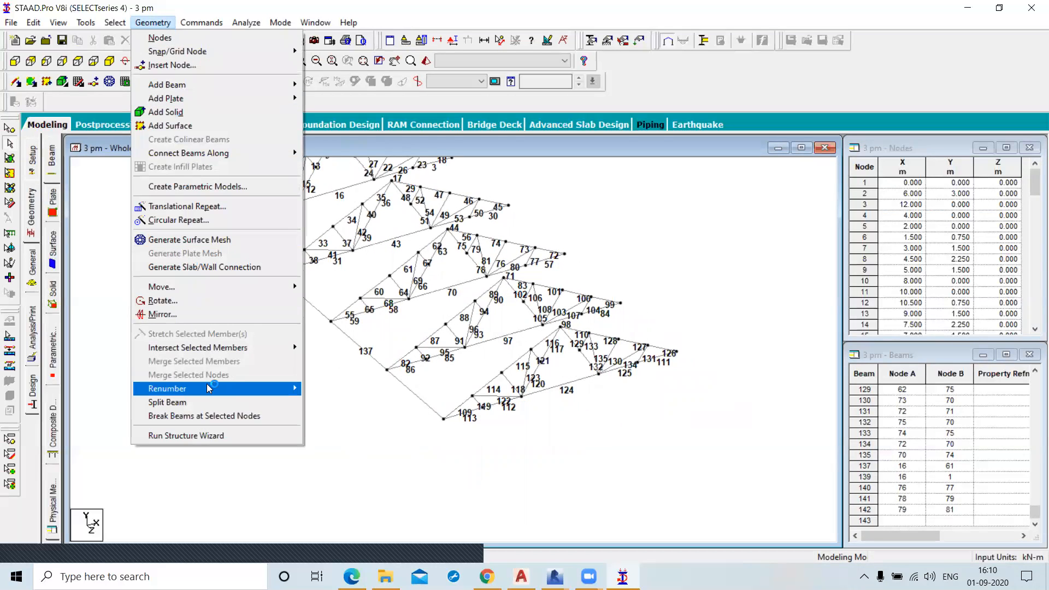
mouse_move(209, 389)
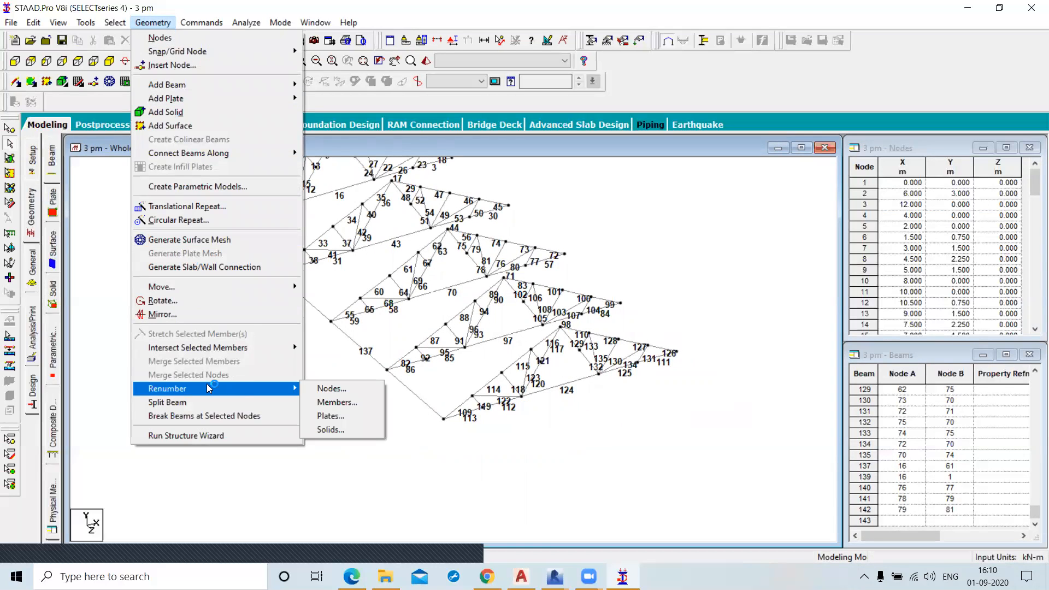
click(337, 402)
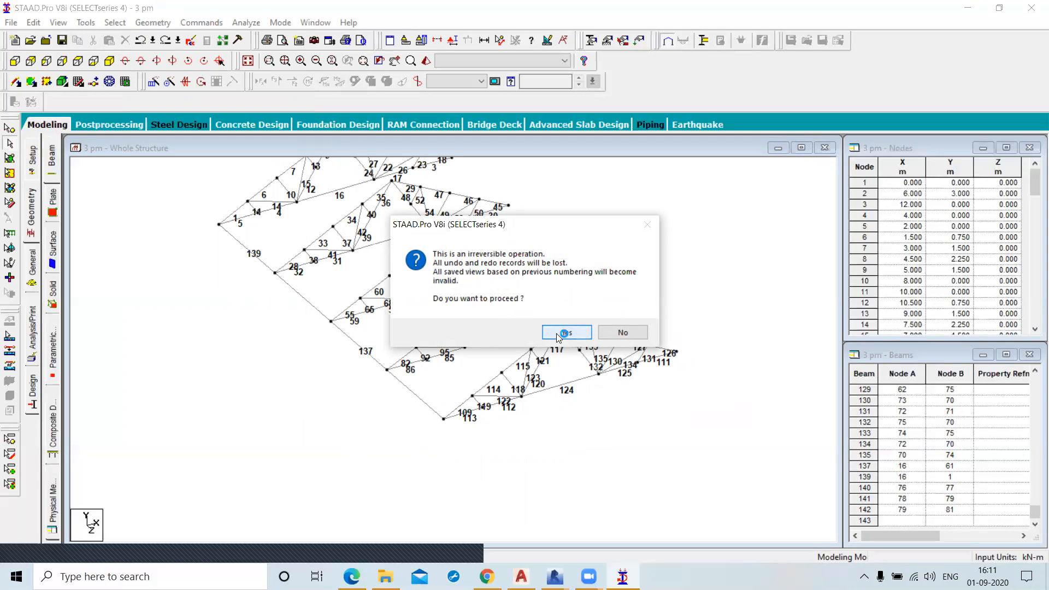
click(629, 319)
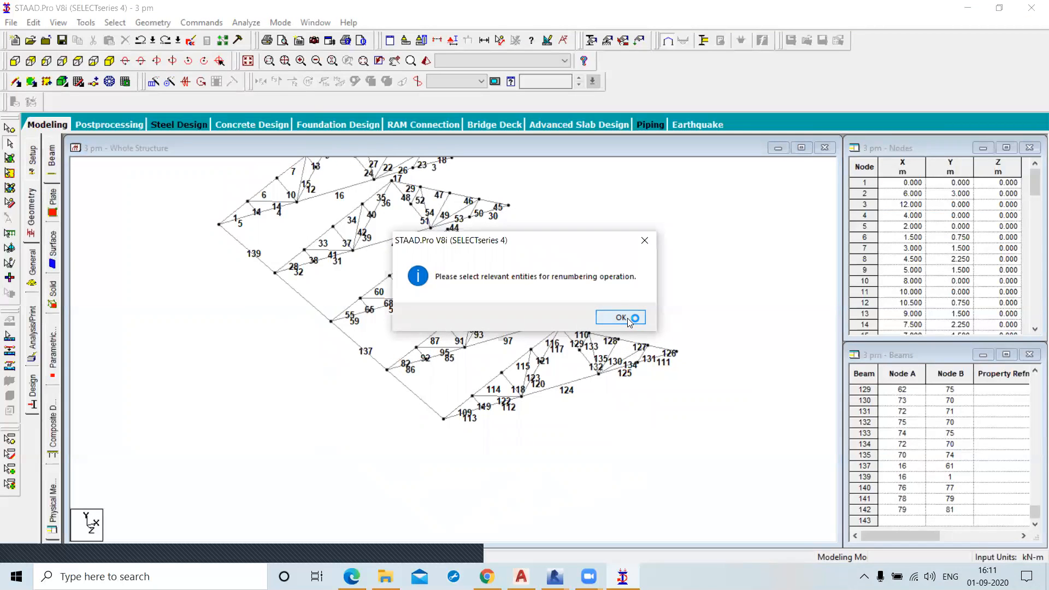
Select the whole structure and renumber its members from 1 in ascending order, sorted by Member No
scroll(492, 445, down, 5)
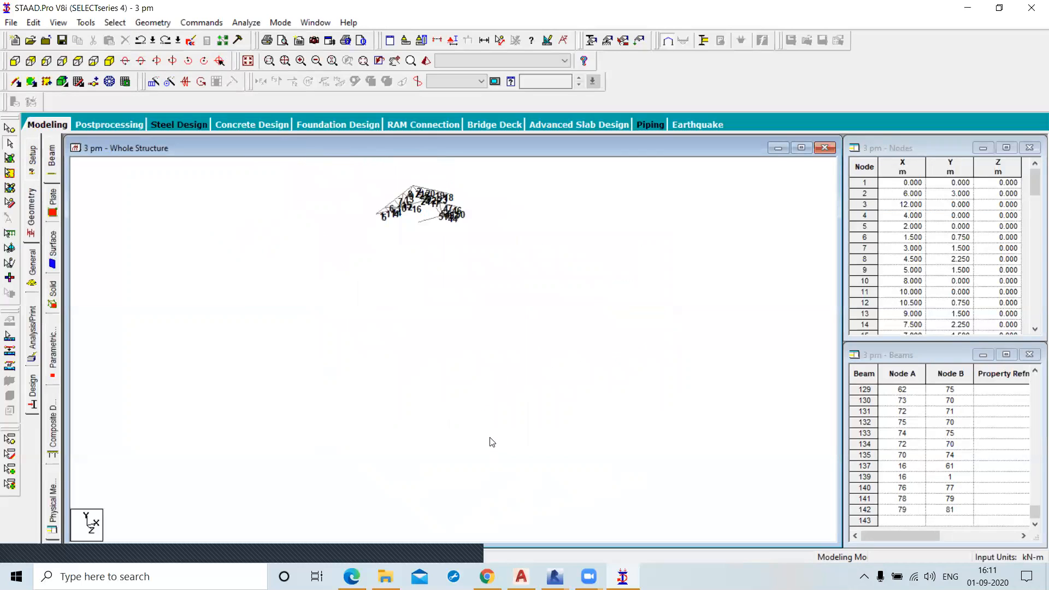
drag(354, 199, 569, 426)
scroll(471, 320, up, 2)
scroll(471, 320, up, 2)
click(155, 23)
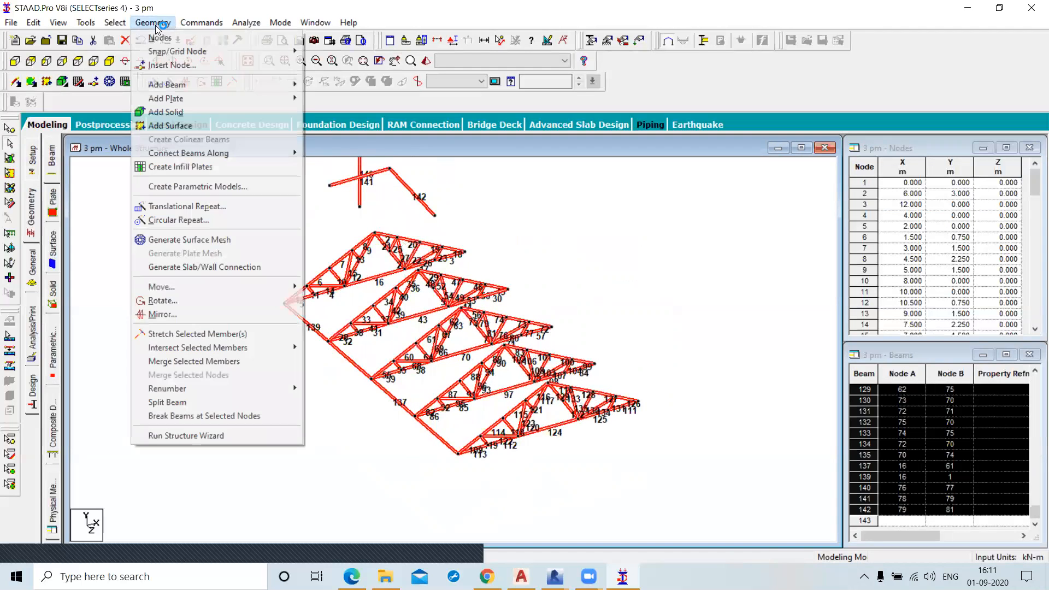
mouse_move(260, 393)
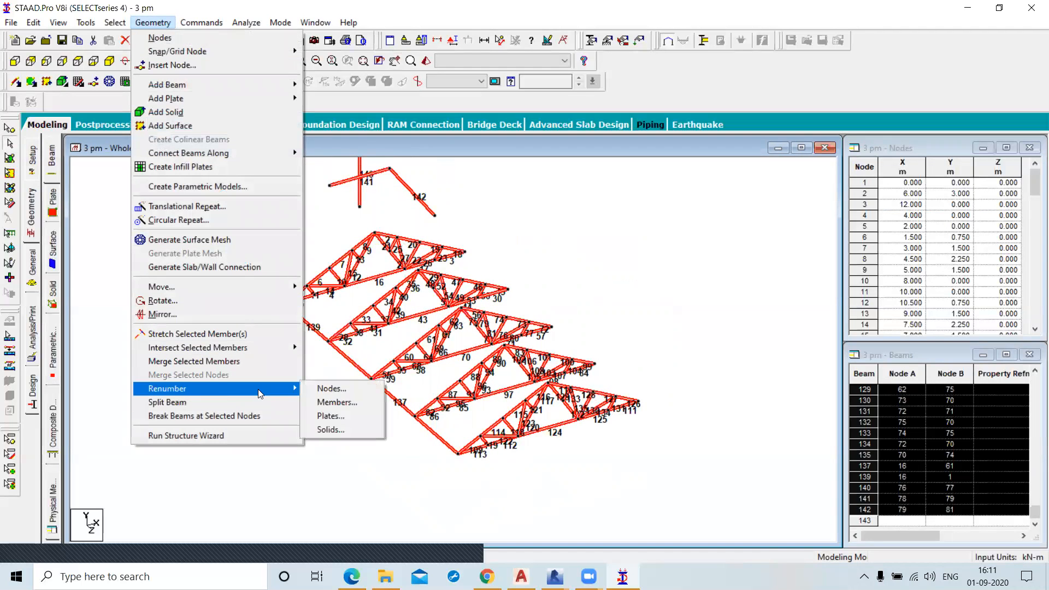
click(334, 403)
click(579, 331)
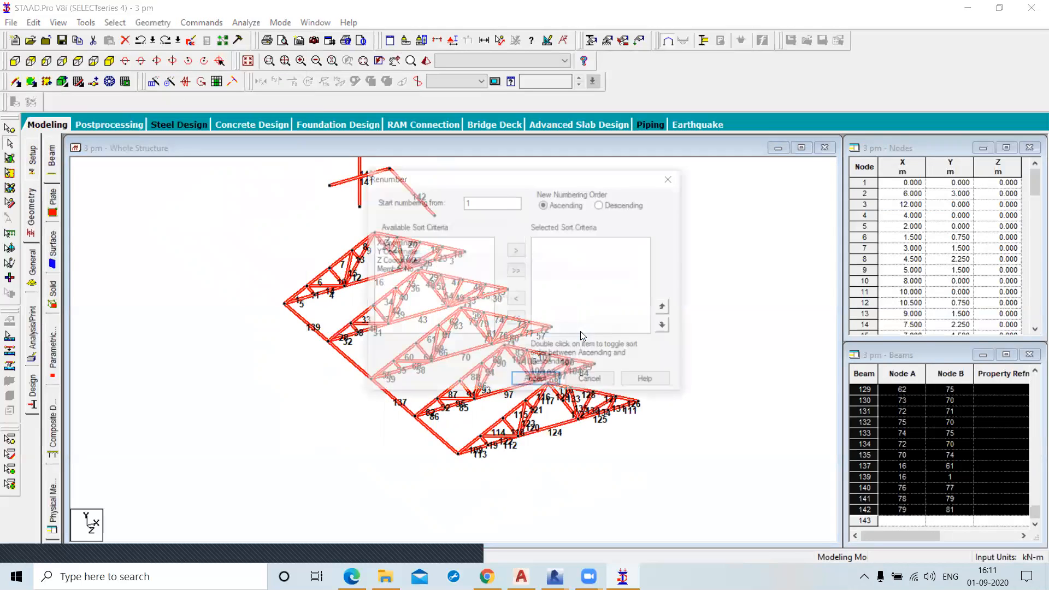
click(404, 270)
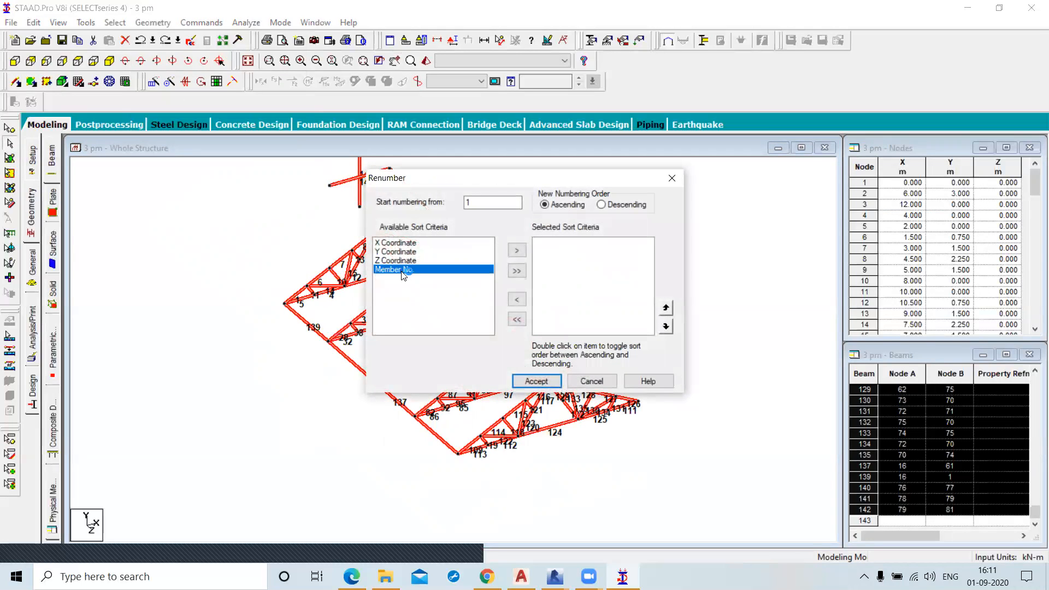
click(517, 251)
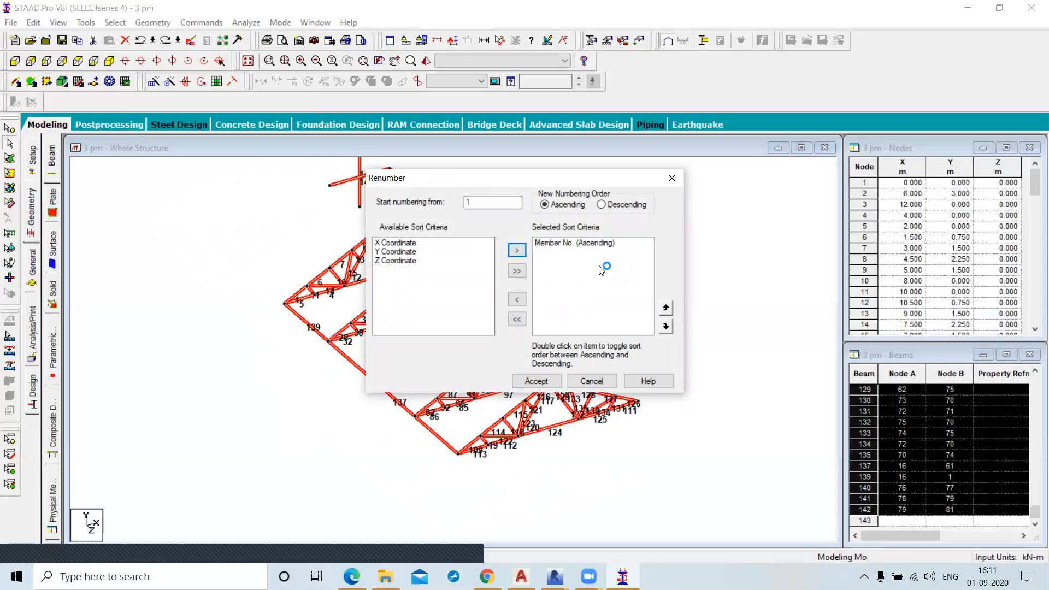
click(492, 201)
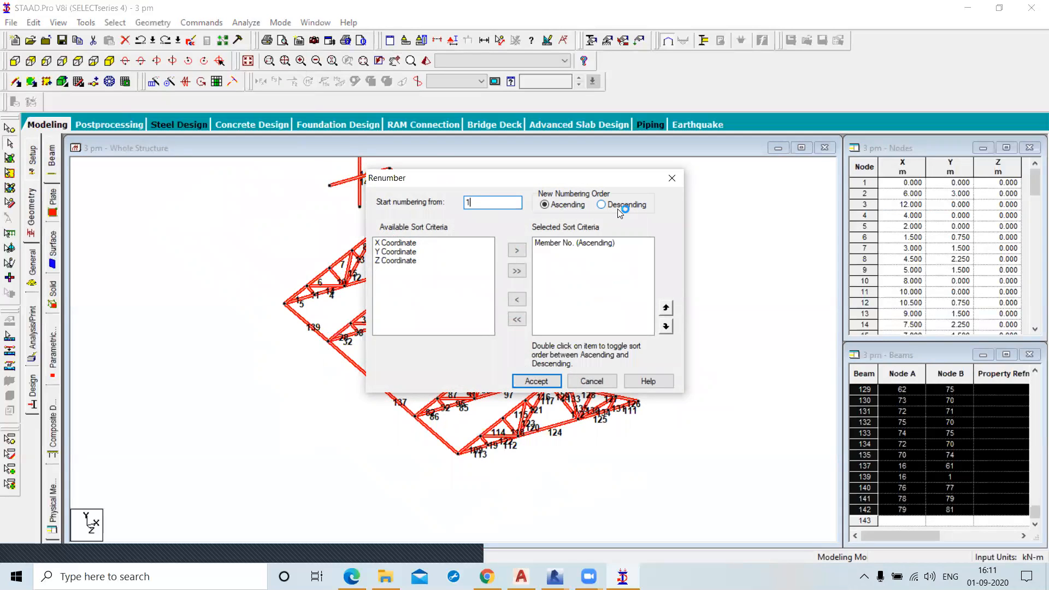
click(537, 381)
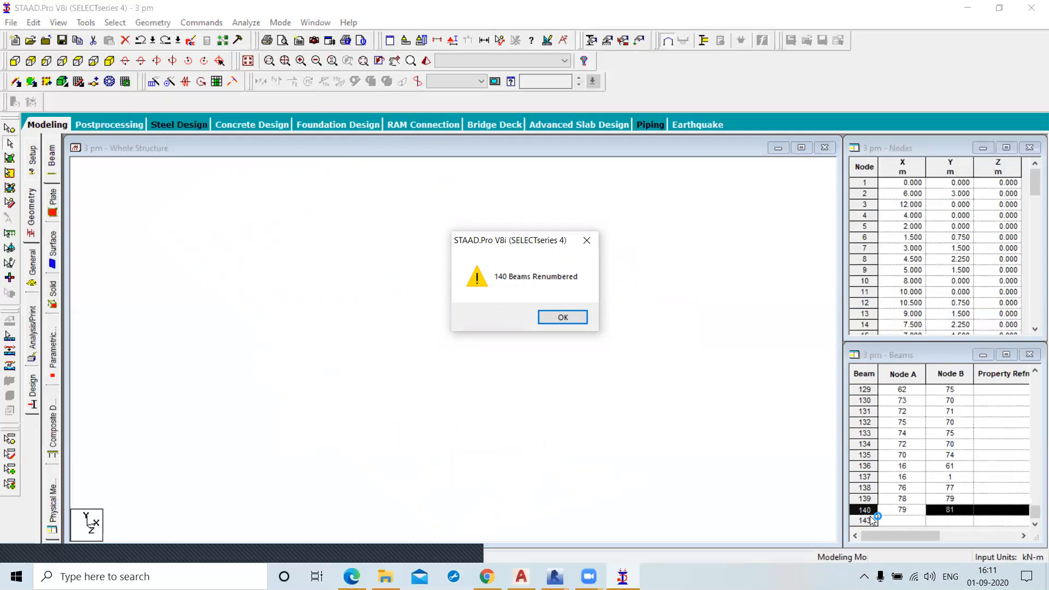
click(571, 317)
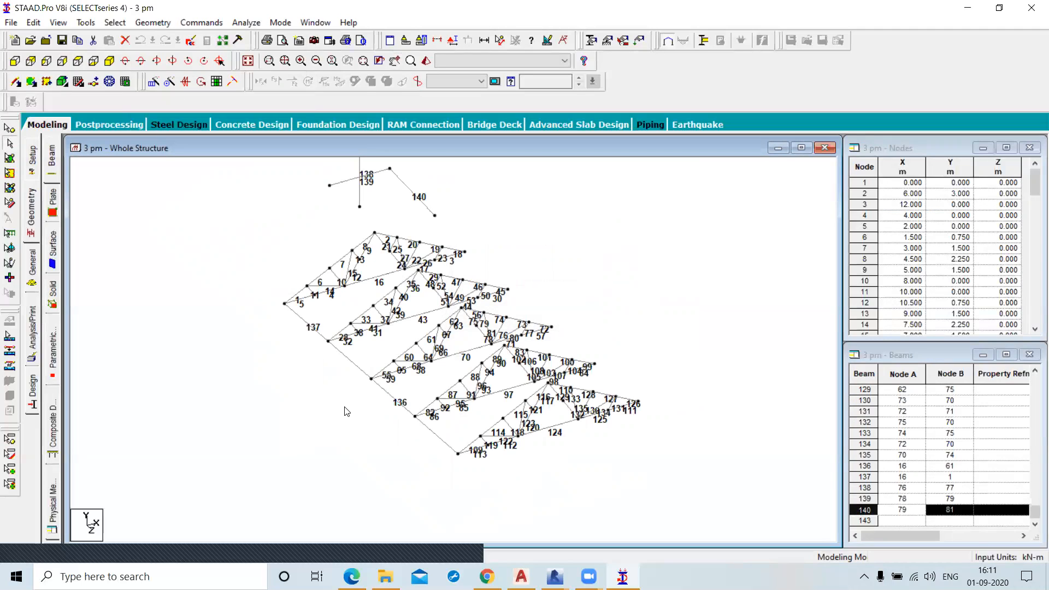
Hide the beam numbers on the whole structure
key(shift+b)
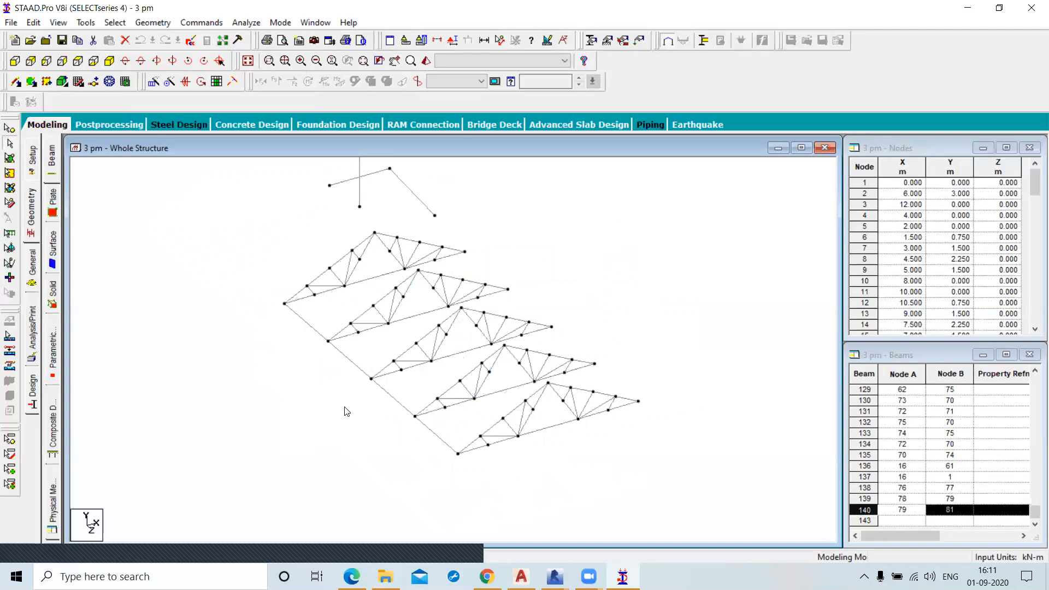
scroll(428, 372, up, 2)
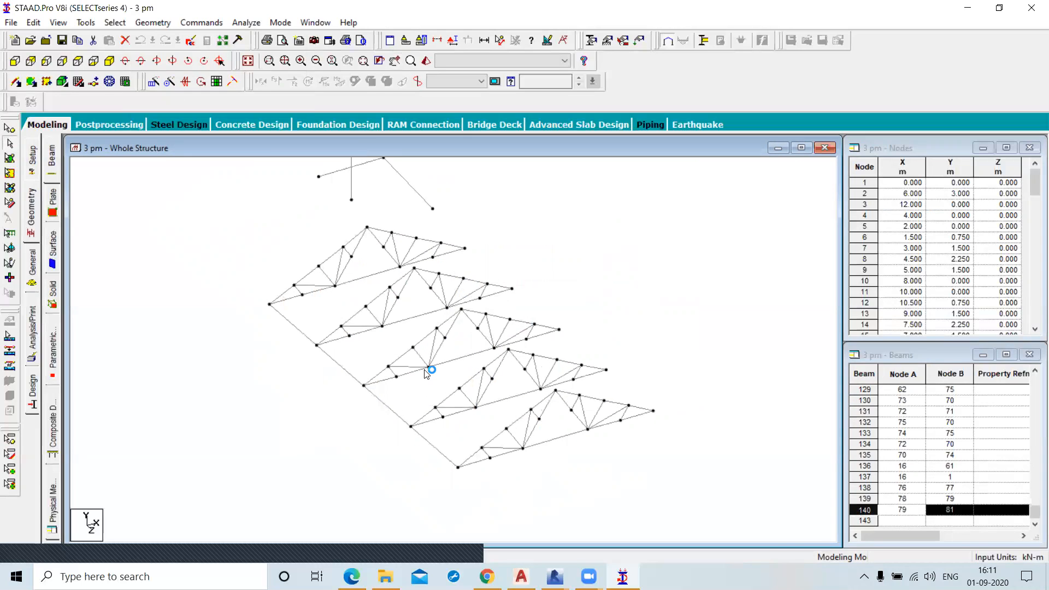
click(138, 24)
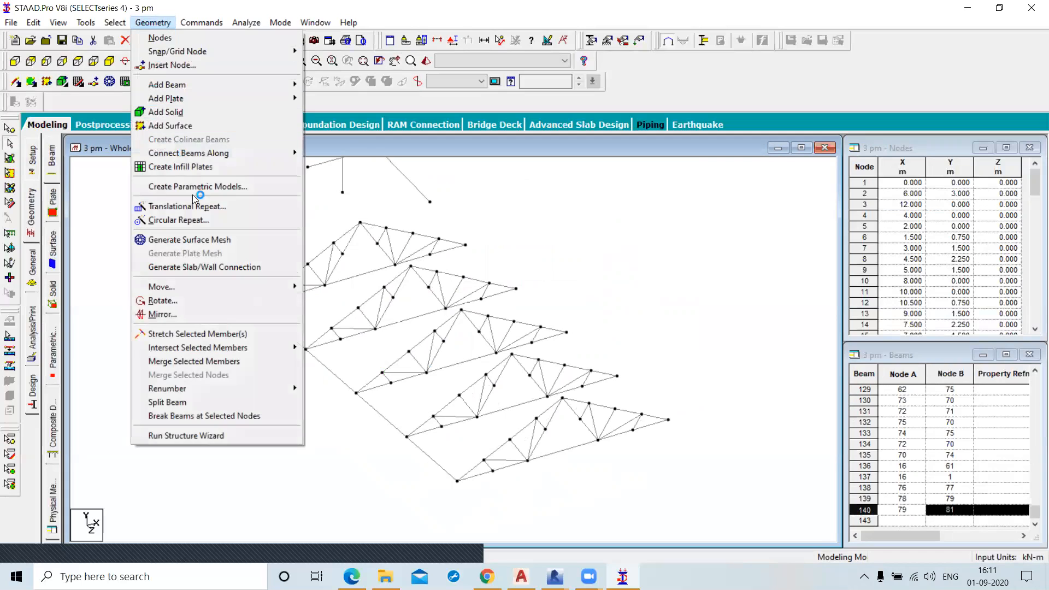
click(209, 402)
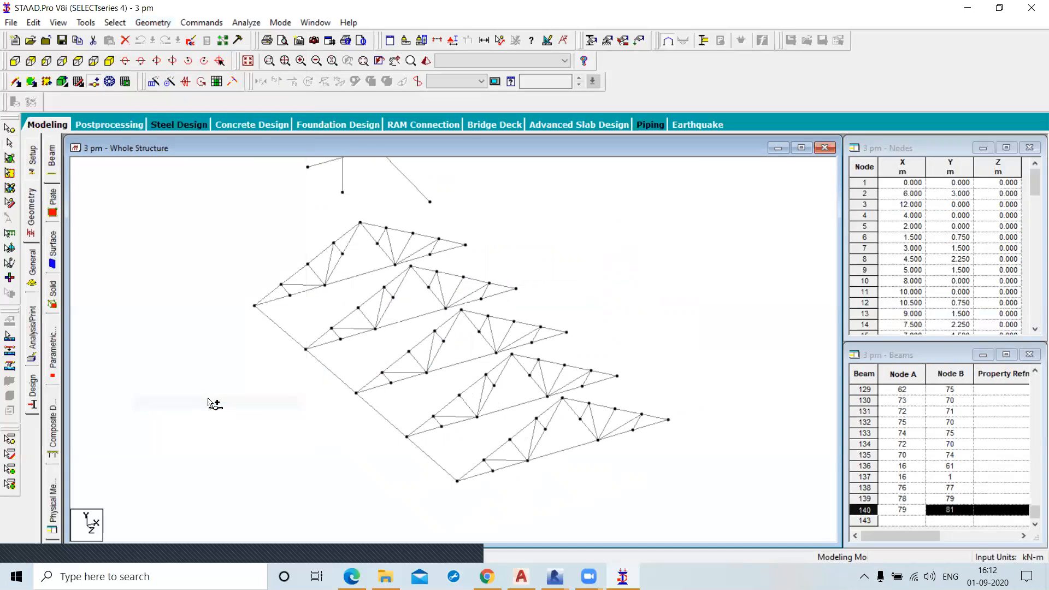
click(281, 328)
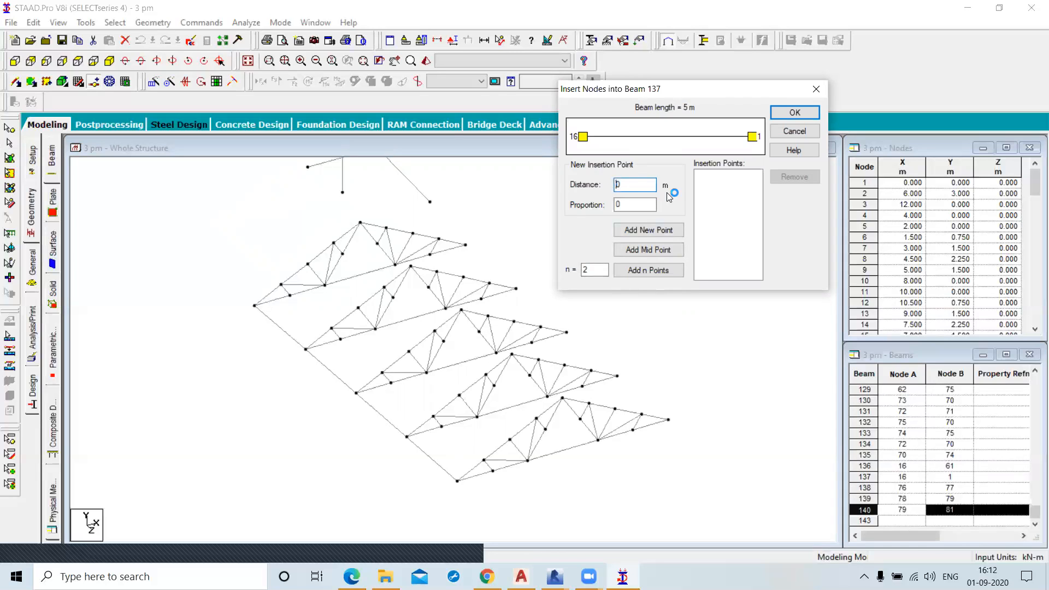
click(788, 132)
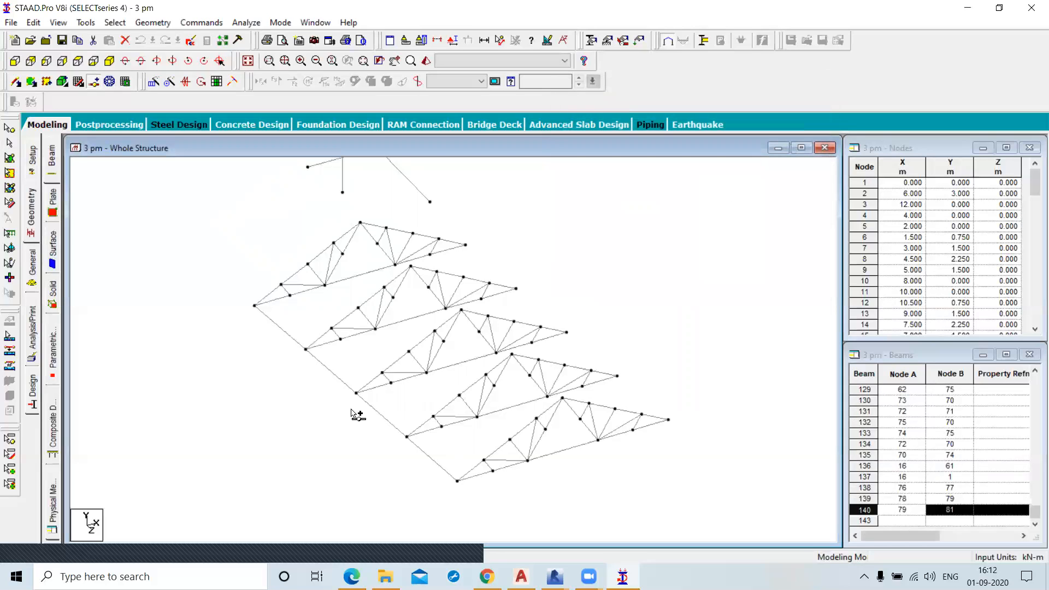
Break the long longitudinal member along the truss ends at the three selected intermediate truss support nodes
click(9, 144)
click(330, 371)
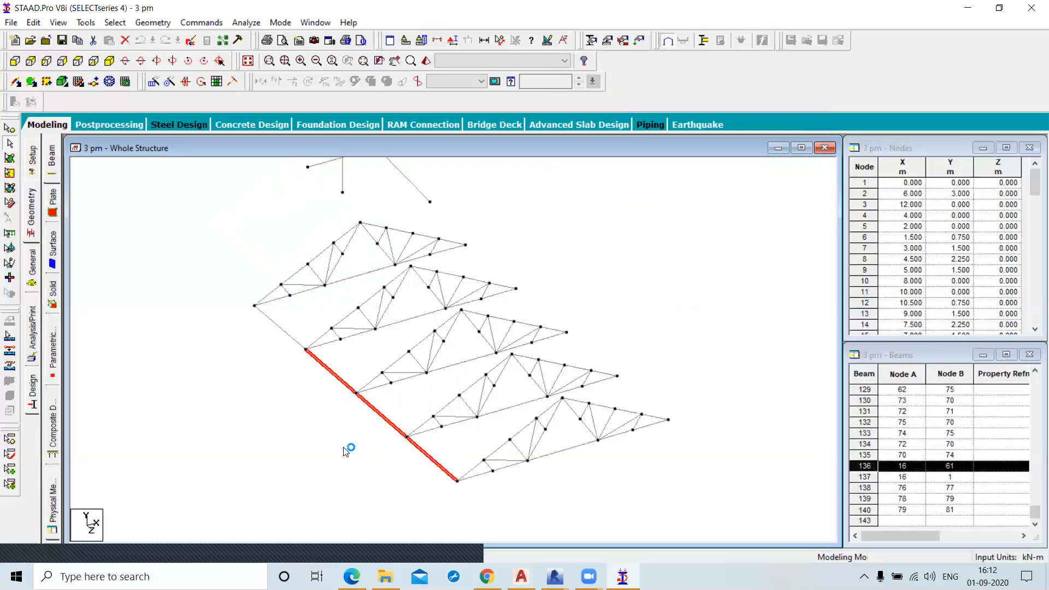
click(9, 129)
click(357, 393)
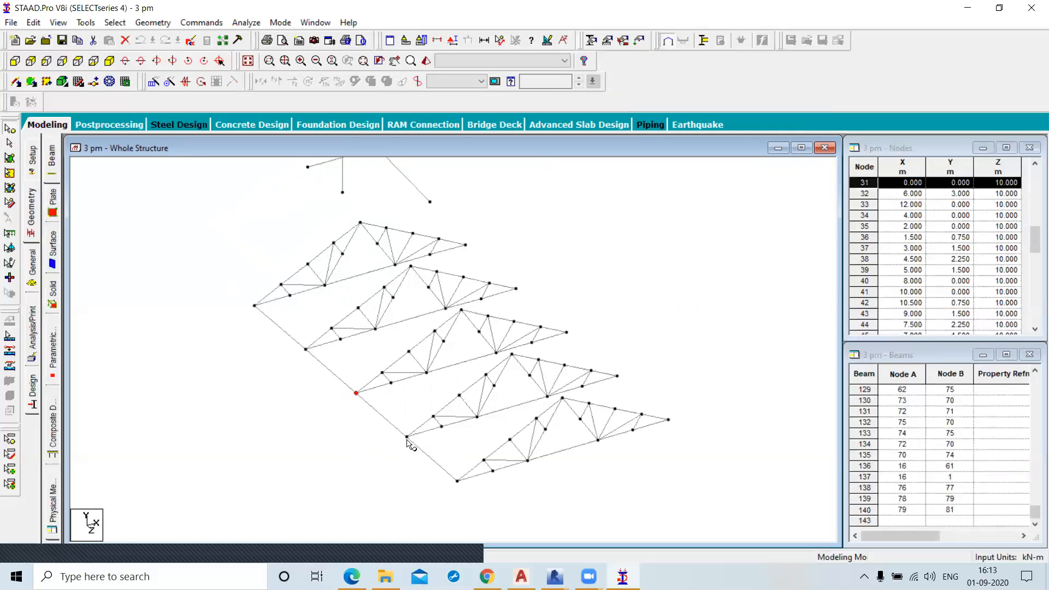
ctrl+click(407, 437)
ctrl+click(306, 348)
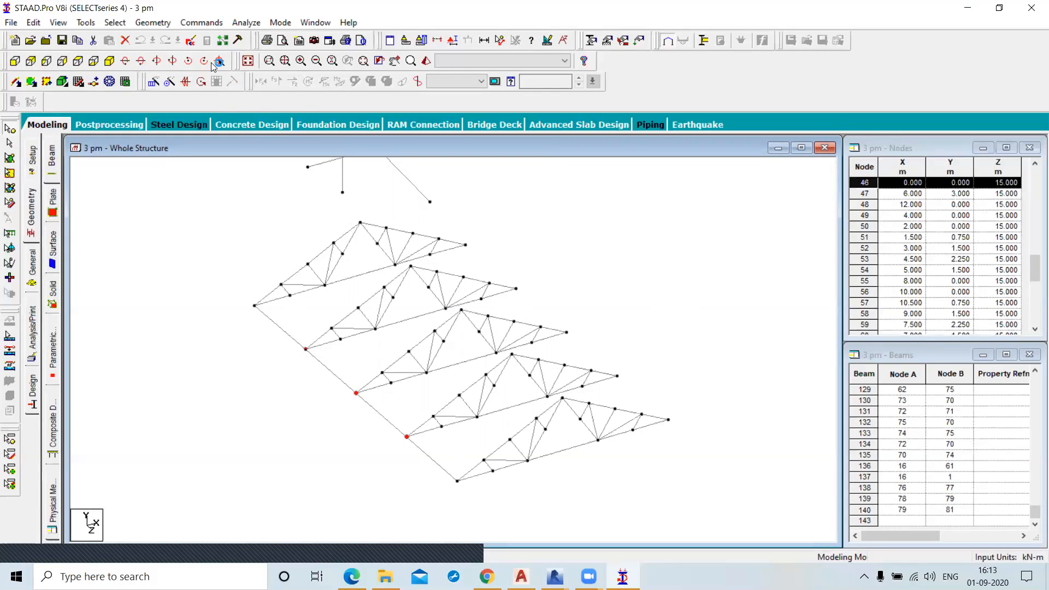
click(161, 24)
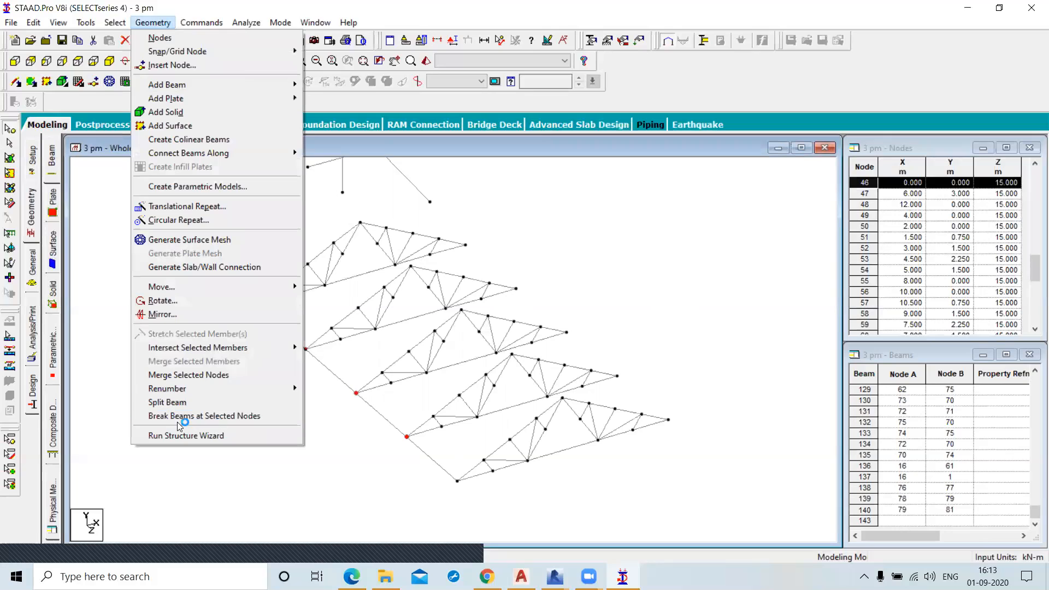
click(220, 419)
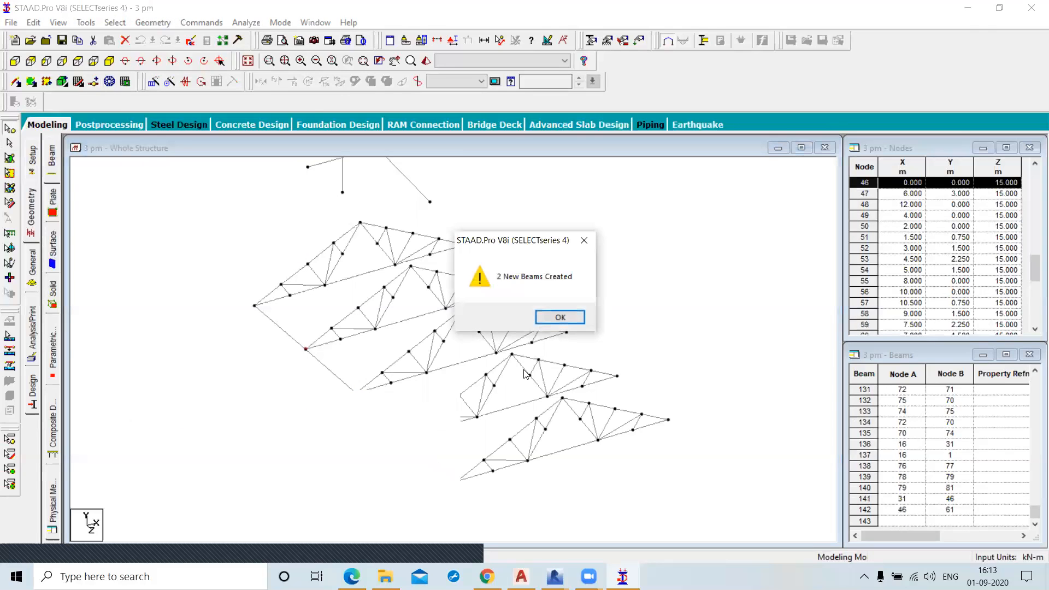
click(560, 317)
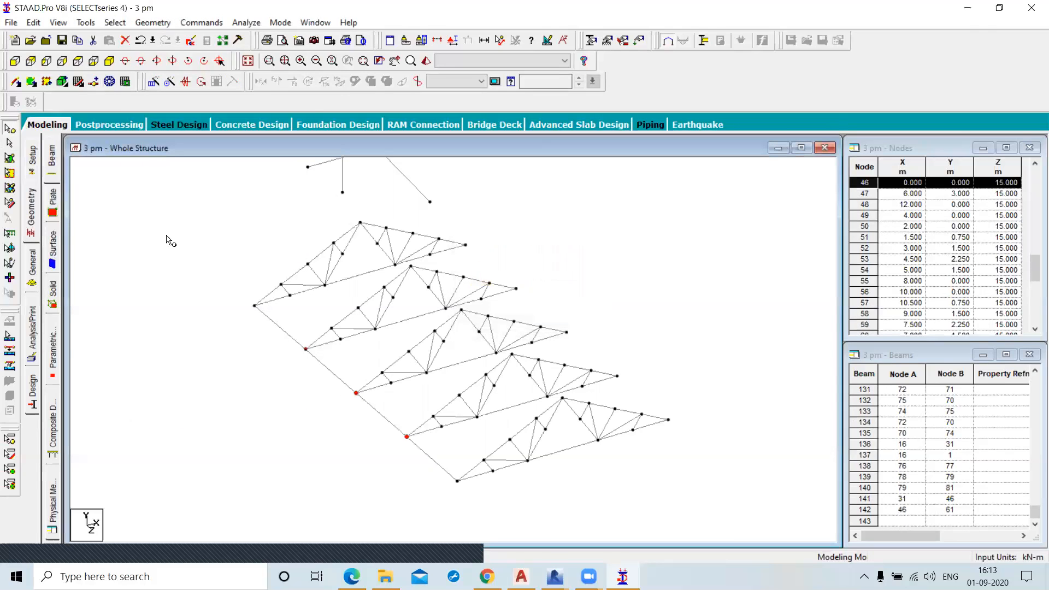
Select the segments of the broken longitudinal member one at a time to check how it was divided
click(8, 144)
click(348, 382)
click(430, 462)
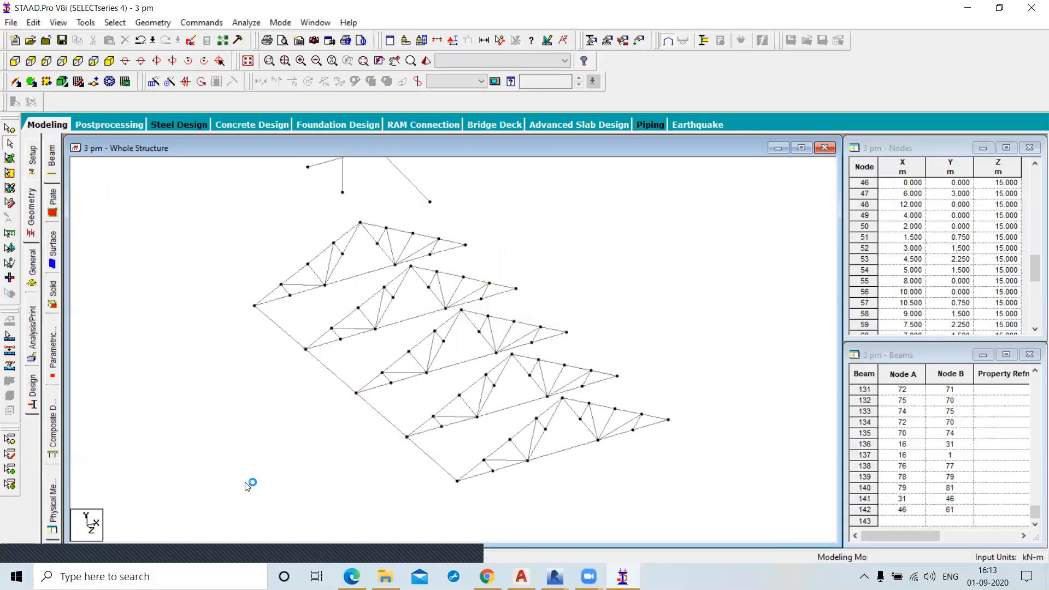
right_click(213, 405)
click(189, 437)
click(141, 24)
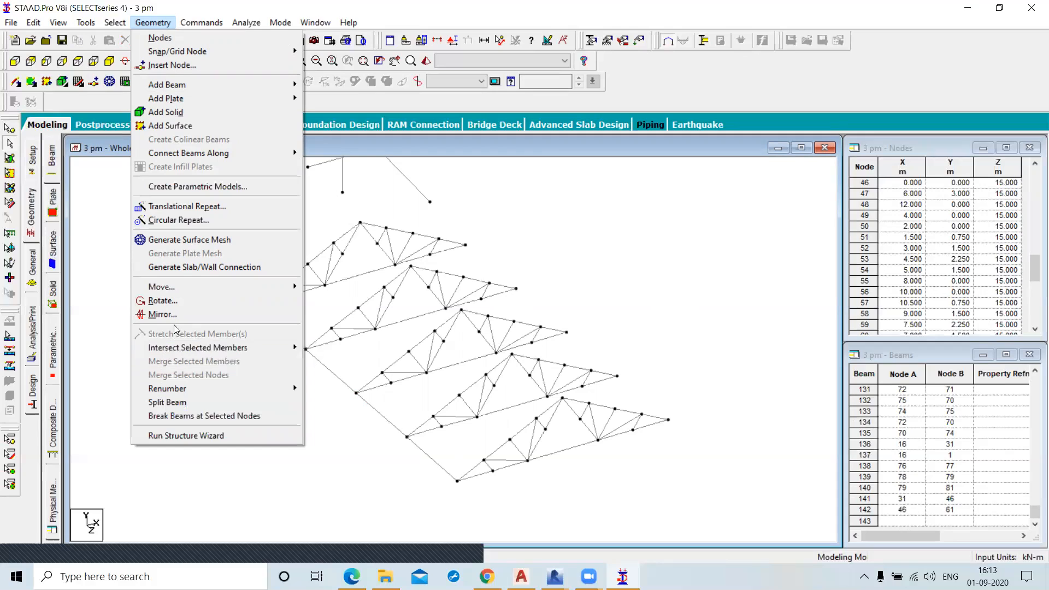
click(628, 258)
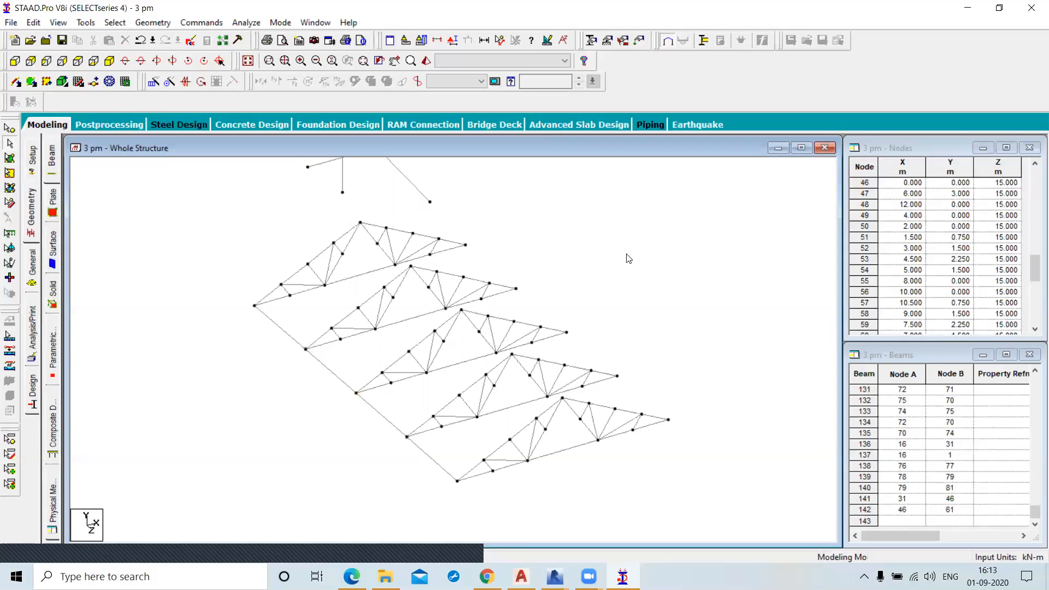